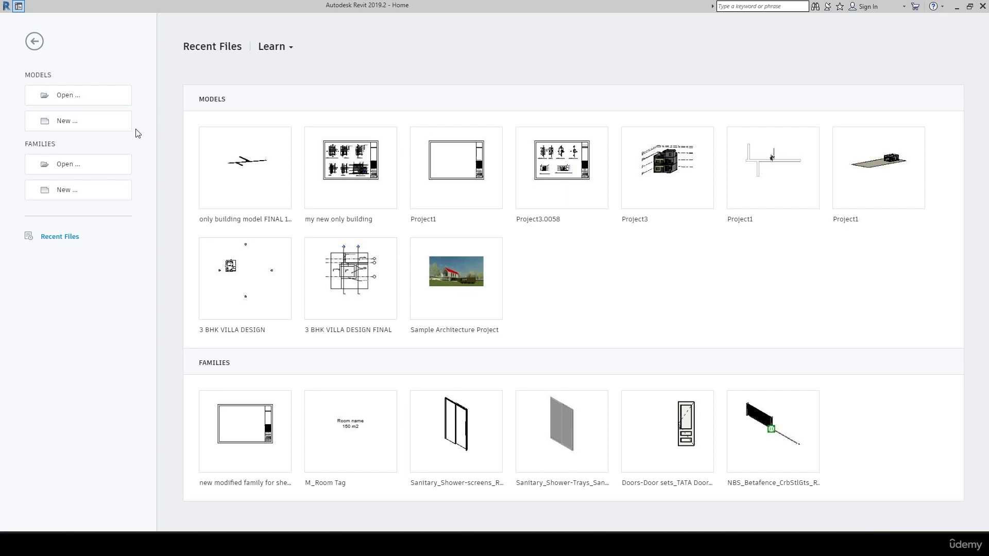
Create a new project from the Architectural Template.
{"action": "left_click", "coordinate": [98, 126]}
{"action": "left_click", "coordinate": [470, 215]}
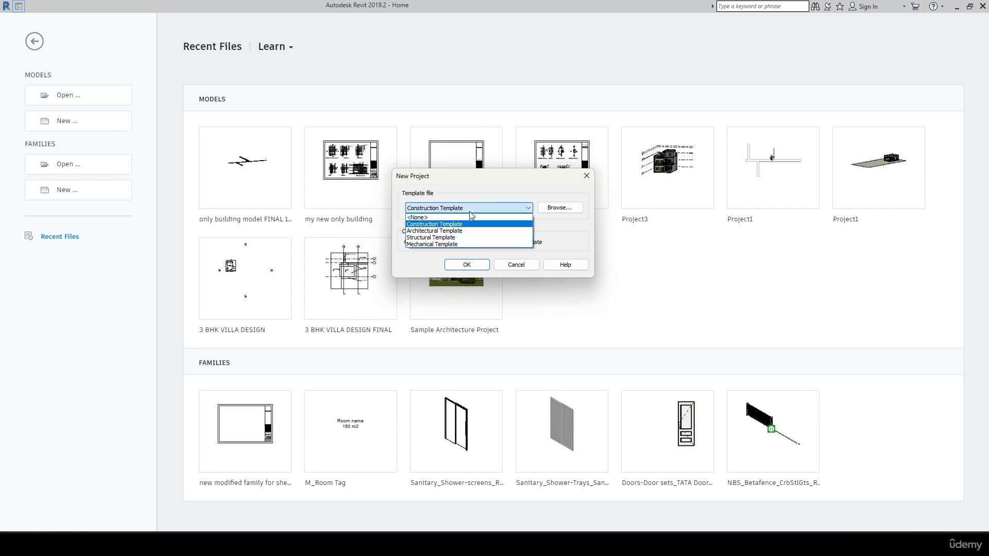
{"action": "left_click", "coordinate": [456, 231]}
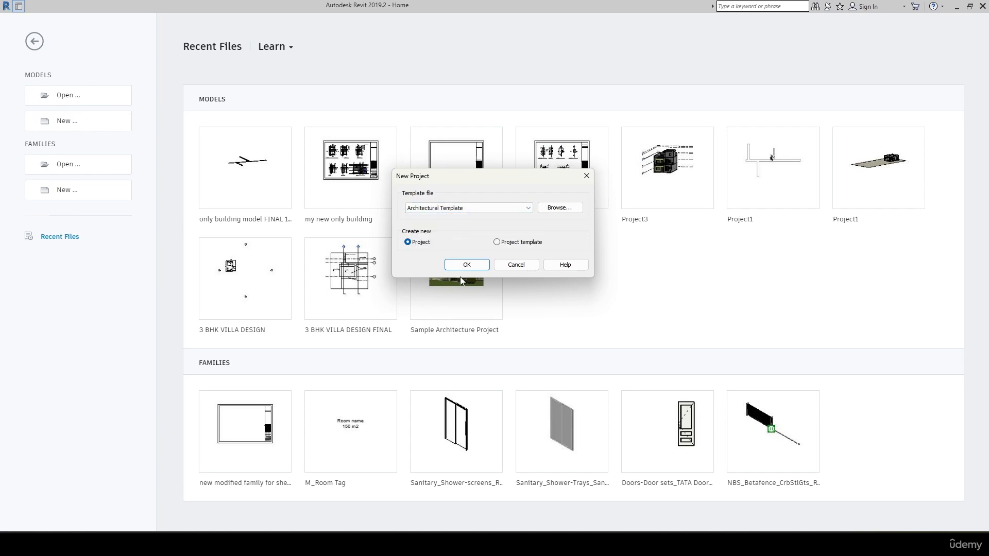
{"action": "left_click", "coordinate": [469, 265]}
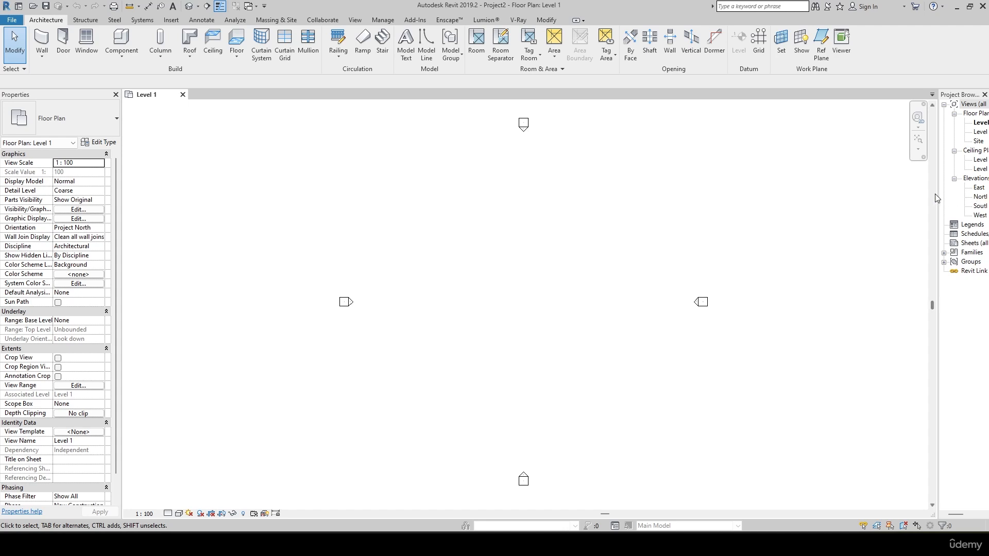
Widen the Project Browser to show full view names and open the Site floor plan.
{"action": "left_click_drag", "start_coordinate": [937, 198], "coordinate": [889, 195]}
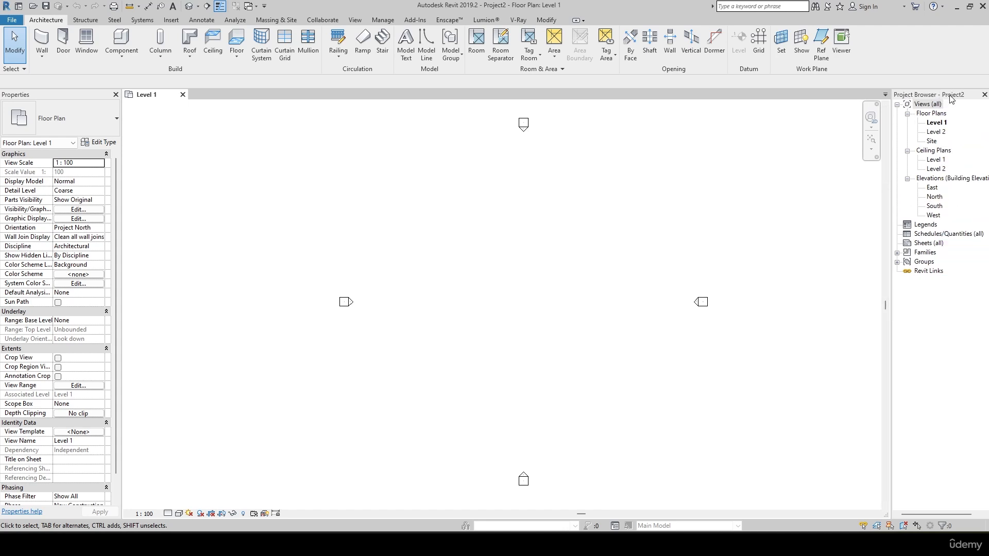
{"action": "left_click", "coordinate": [932, 143]}
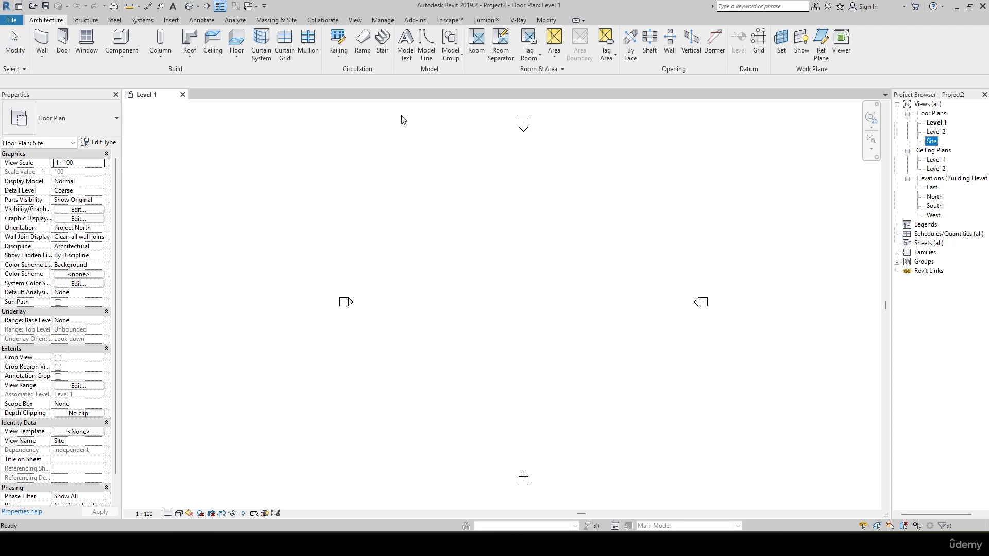
{"action": "double_click", "coordinate": [932, 141]}
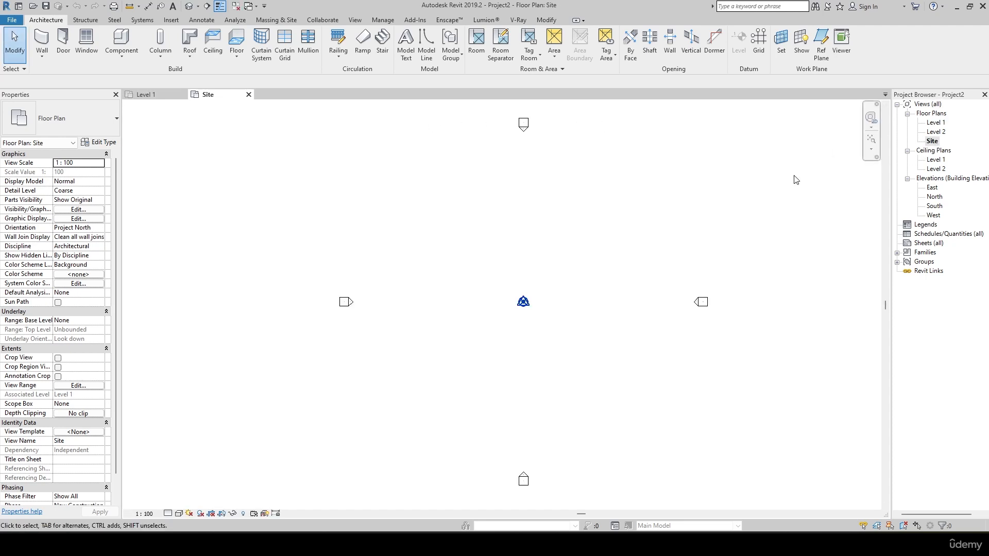
{"action": "middle_click_drag", "start_coordinate": [573, 214], "coordinate": [522, 233]}
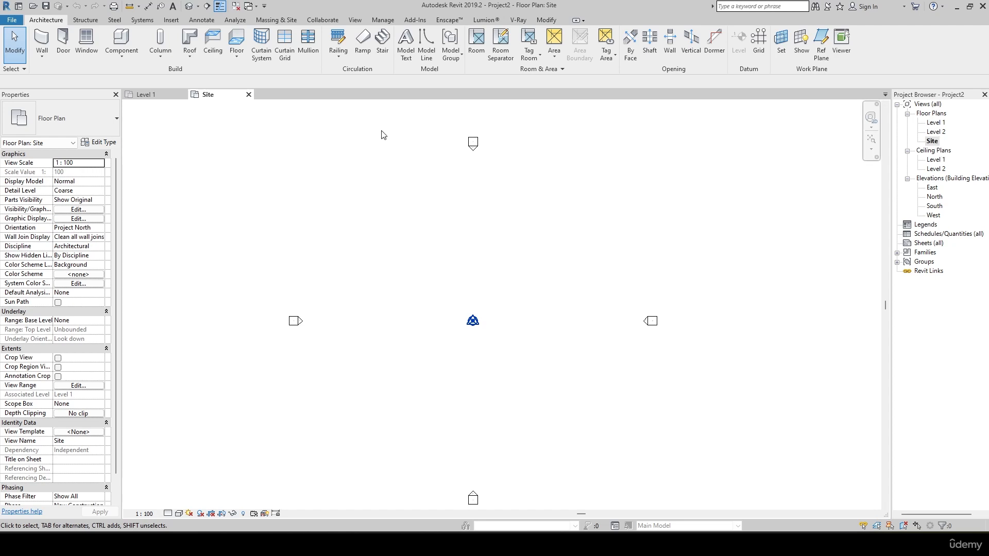
Start a toposurface and place four corner points at elevation 0, forming a rough quadrilateral around the project base point.
{"action": "left_click", "coordinate": [276, 21]}
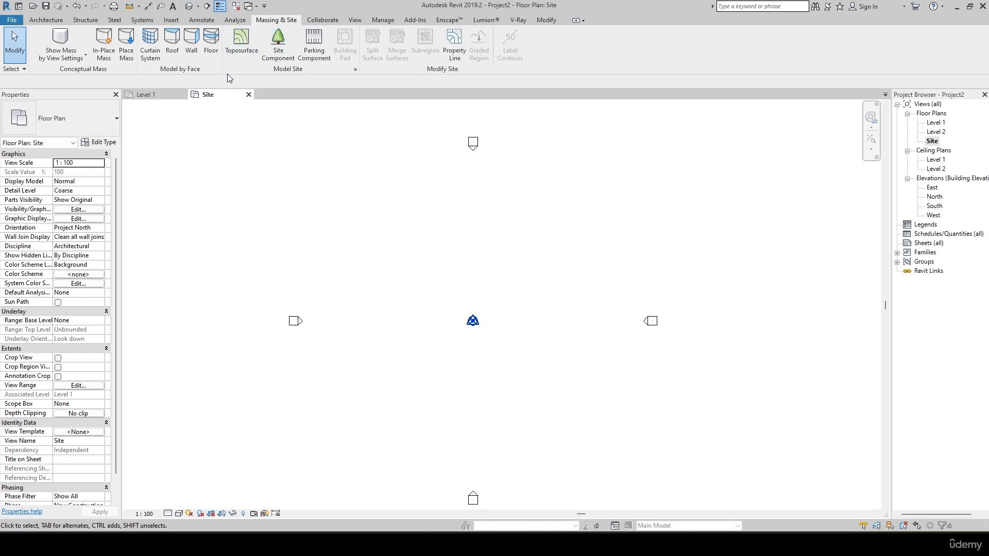
{"action": "left_click", "coordinate": [241, 38]}
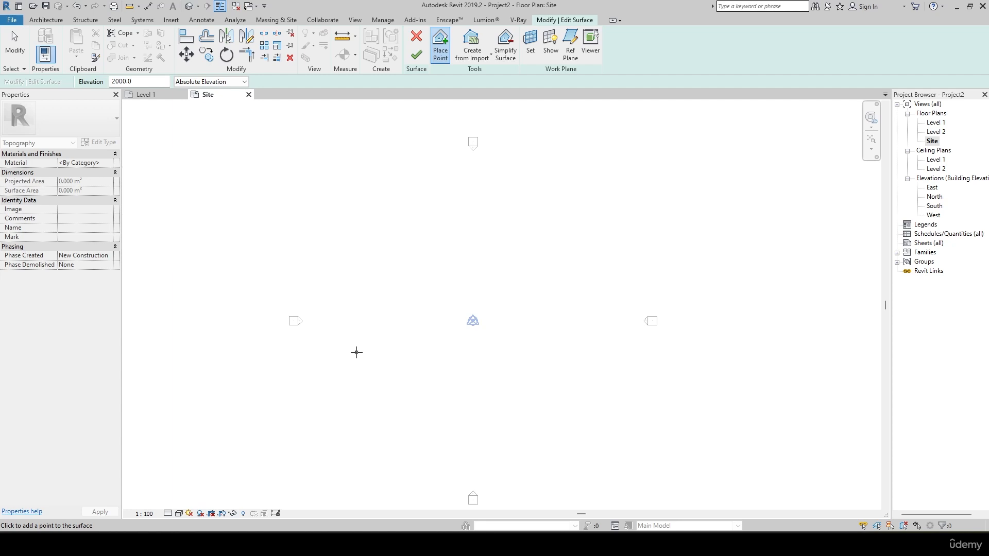
{"action": "left_click", "coordinate": [148, 80]}
{"action": "left_click_drag", "start_coordinate": [147, 80], "coordinate": [101, 86]}
{"action": "type", "text": "0"}
{"action": "left_click", "coordinate": [372, 200]}
{"action": "left_click", "coordinate": [357, 347]}
{"action": "left_click", "coordinate": [551, 378]}
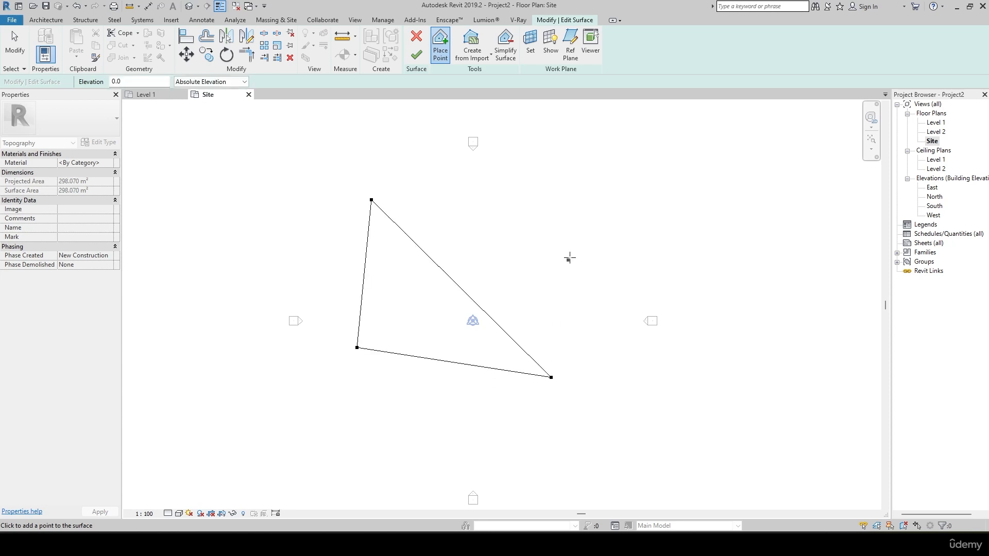
{"action": "left_click", "coordinate": [575, 202]}
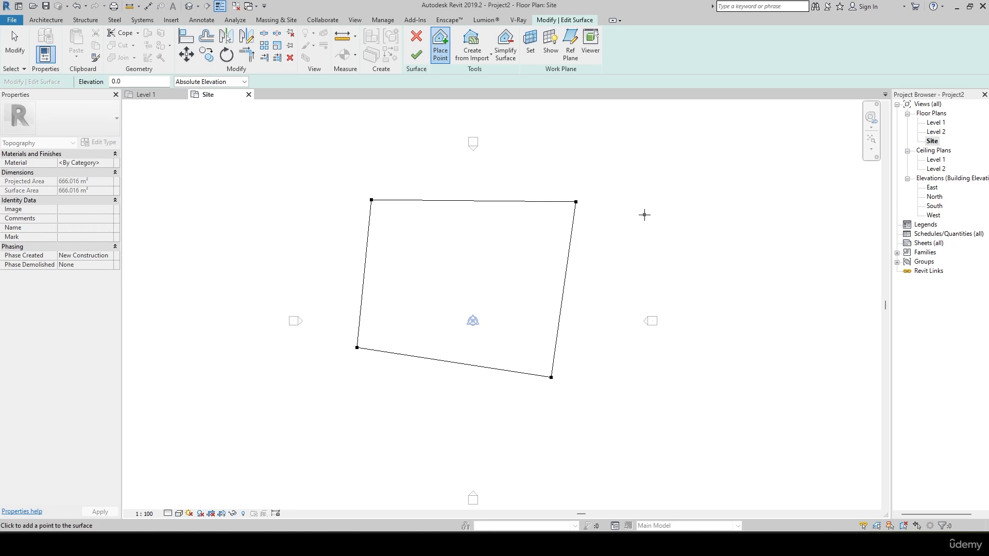
Set the point elevation to 500 and place four surface points just outside the quadrilateral's north edge.
{"action": "middle_click_drag", "start_coordinate": [278, 168], "coordinate": [286, 211]}
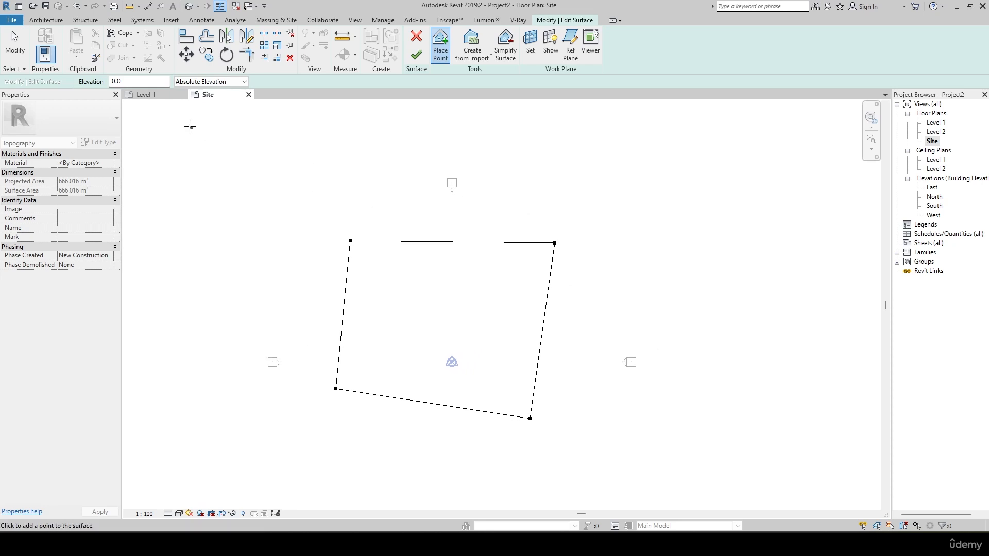
{"action": "left_click", "coordinate": [132, 81]}
{"action": "type", "text": "50"}
{"action": "left_click", "coordinate": [338, 223]}
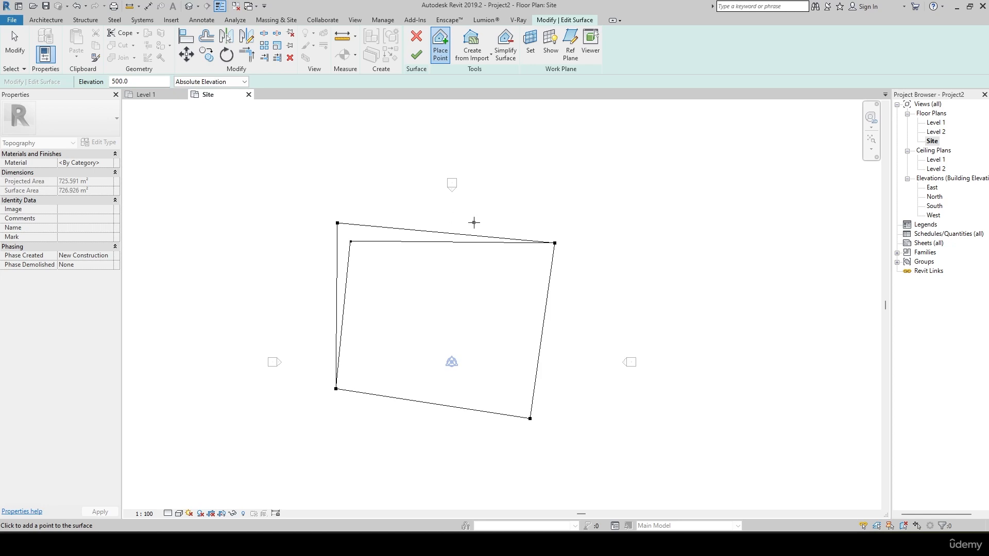
{"action": "left_click", "coordinate": [449, 212]}
{"action": "left_click", "coordinate": [529, 209]}
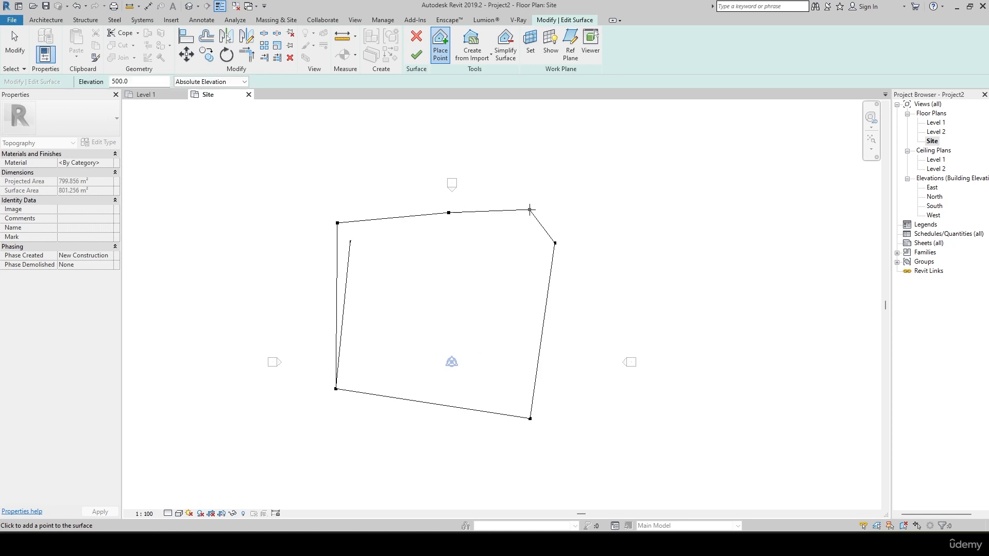
{"action": "left_click", "coordinate": [566, 216]}
Place six more points at elevation 500 outside the surface's east and south edges, ending beyond the southwest corner.
{"action": "middle_click_drag", "start_coordinate": [590, 270], "coordinate": [564, 199]}
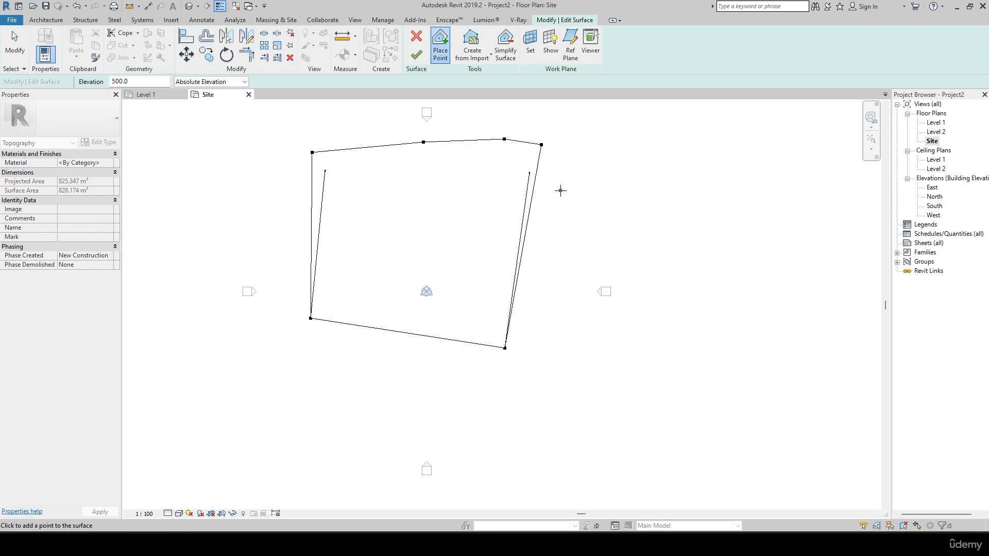
{"action": "left_click", "coordinate": [551, 217]}
{"action": "left_click", "coordinate": [550, 271]}
{"action": "left_click", "coordinate": [554, 323]}
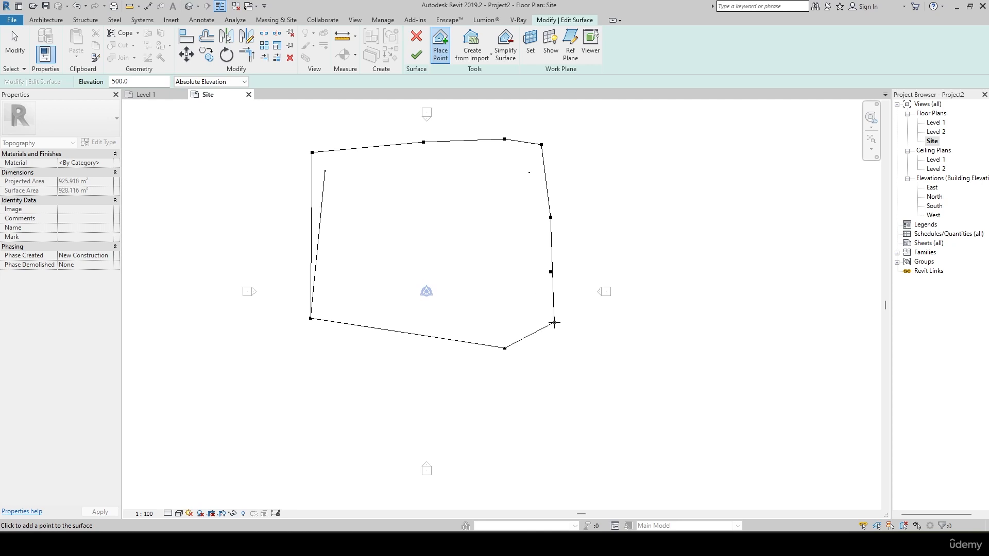
{"action": "left_click", "coordinate": [514, 362]}
{"action": "left_click", "coordinate": [347, 357]}
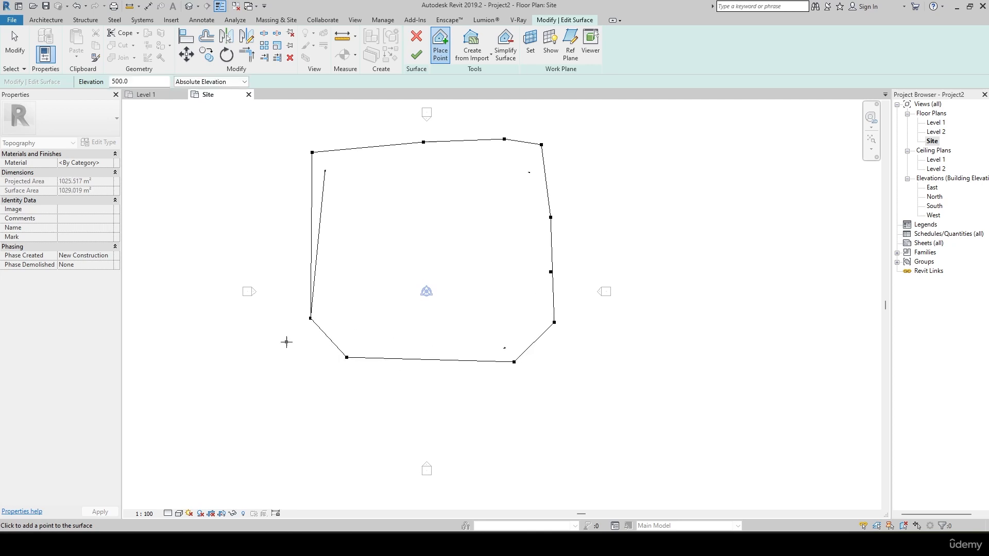
{"action": "left_click", "coordinate": [286, 341]}
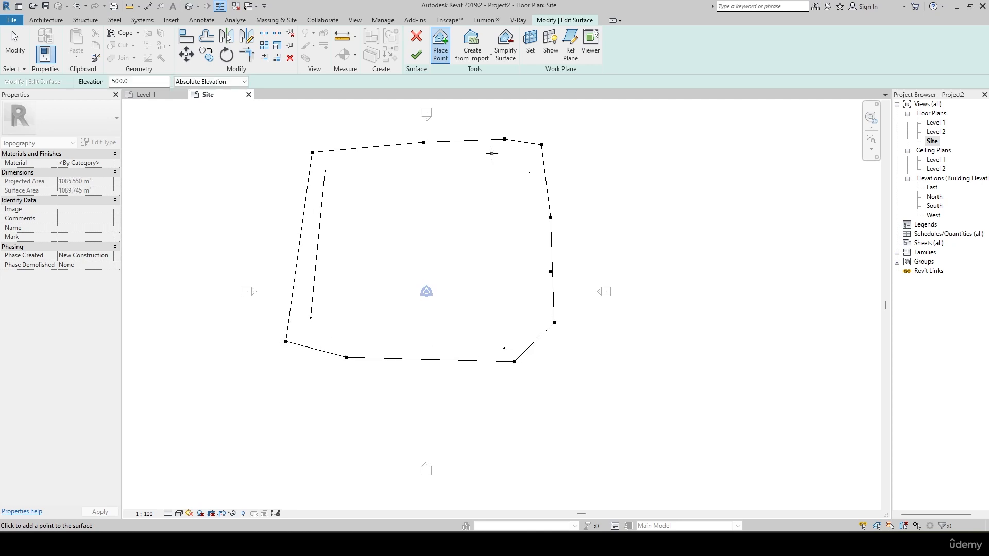
Set the point elevation to 1500 and place four points beyond the north row of 500-elevation points.
{"action": "left_click_drag", "start_coordinate": [139, 84], "coordinate": [79, 79]}
{"action": "type", "text": "1500"}
{"action": "key", "text": "Return"}
{"action": "middle_click_drag", "start_coordinate": [304, 114], "coordinate": [304, 161]}
{"action": "left_click", "coordinate": [304, 161]}
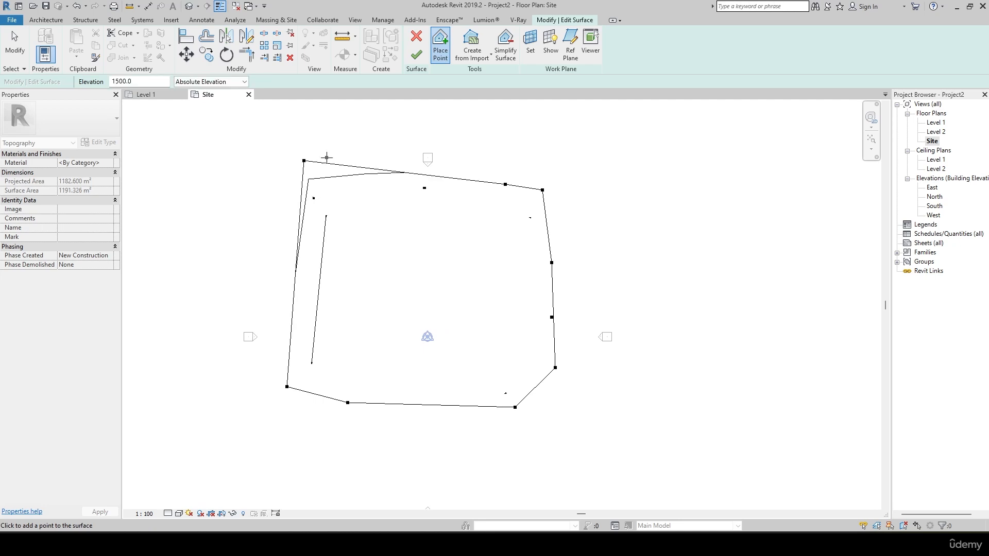
{"action": "left_click", "coordinate": [415, 136]}
{"action": "left_click", "coordinate": [519, 128]}
{"action": "left_click", "coordinate": [555, 125]}
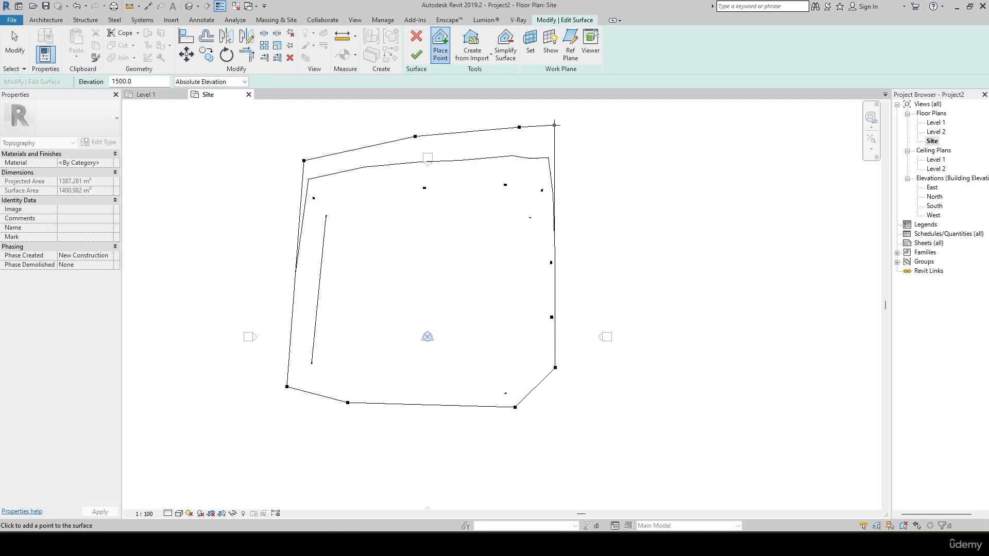
Continue placing points at elevation 1500 down the outside of the surface's west edge.
{"action": "left_click", "coordinate": [273, 220]}
{"action": "middle_click_drag", "start_coordinate": [273, 220], "coordinate": [250, 309]}
{"action": "left_click", "coordinate": [290, 201]}
{"action": "left_click", "coordinate": [272, 282]}
{"action": "left_click", "coordinate": [264, 314]}
Set the point elevation to 3000 and place six outermost points around the west and north sides of the surface.
{"action": "type", "text": "30"}
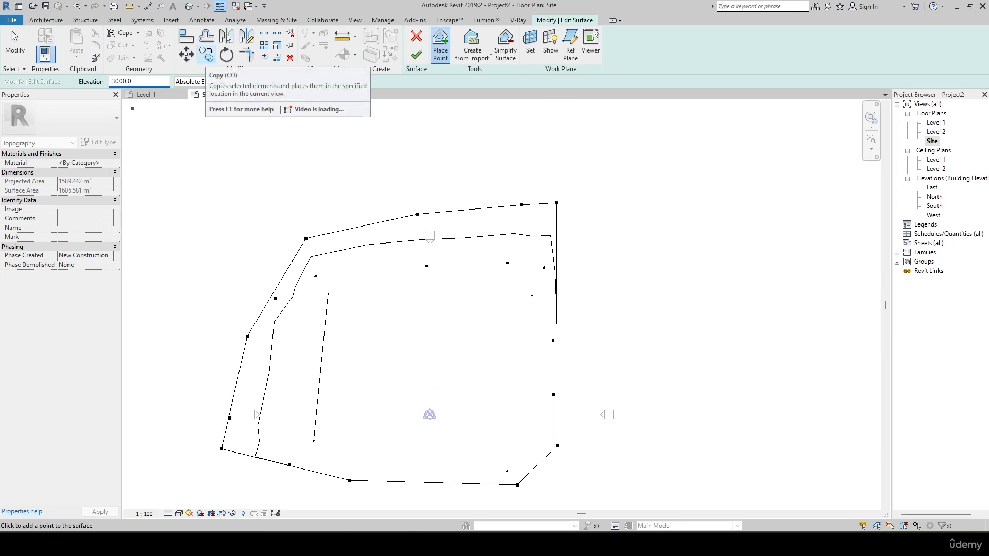
{"action": "left_click", "coordinate": [199, 435]}
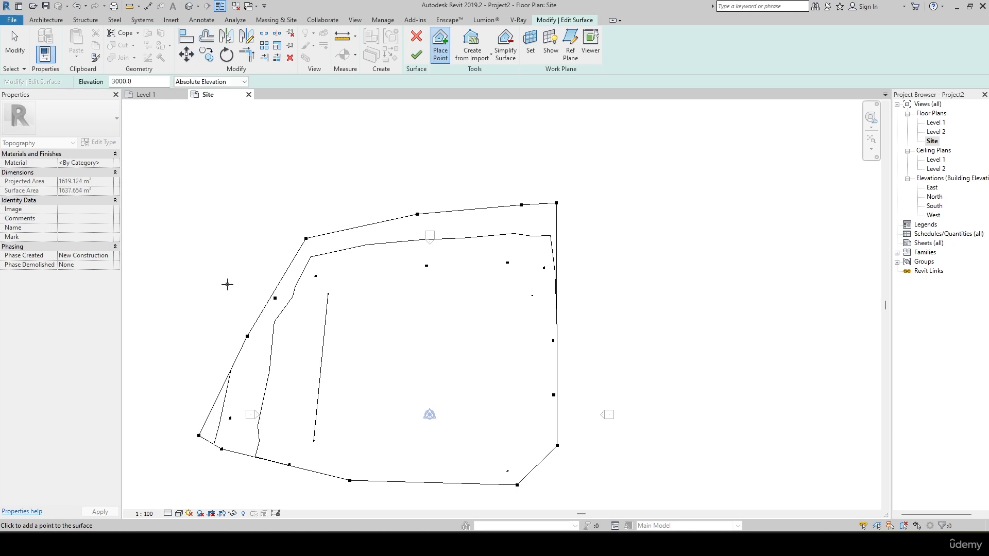
{"action": "left_click", "coordinate": [212, 318]}
{"action": "left_click", "coordinate": [267, 228]}
{"action": "left_click", "coordinate": [364, 184]}
{"action": "left_click", "coordinate": [468, 171]}
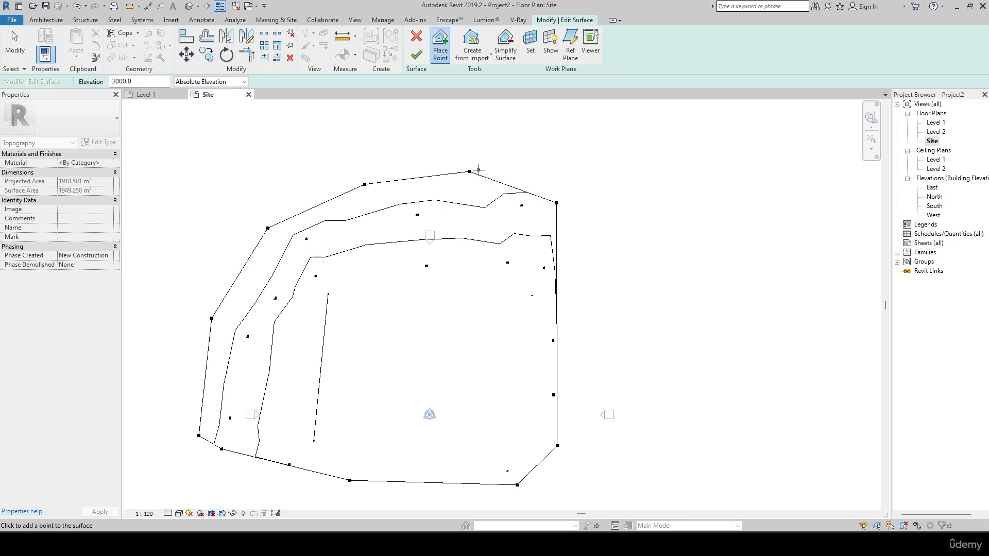
{"action": "left_click", "coordinate": [548, 163]}
{"action": "middle_click_drag", "start_coordinate": [593, 200], "coordinate": [596, 160]}
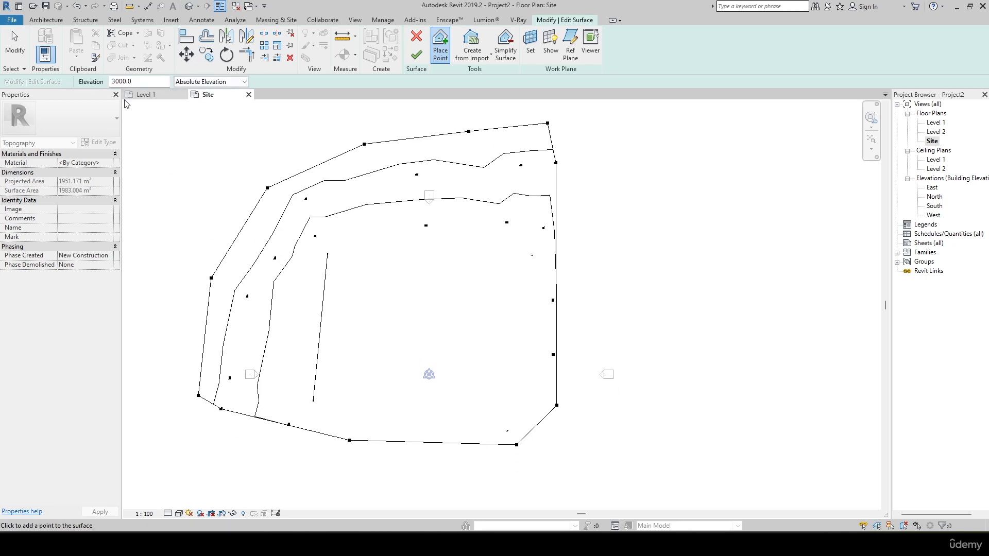
Set the point elevation to 250 and place a line of points inside the surface along its west side.
{"action": "middle_click_drag", "start_coordinate": [306, 272], "coordinate": [271, 232]}
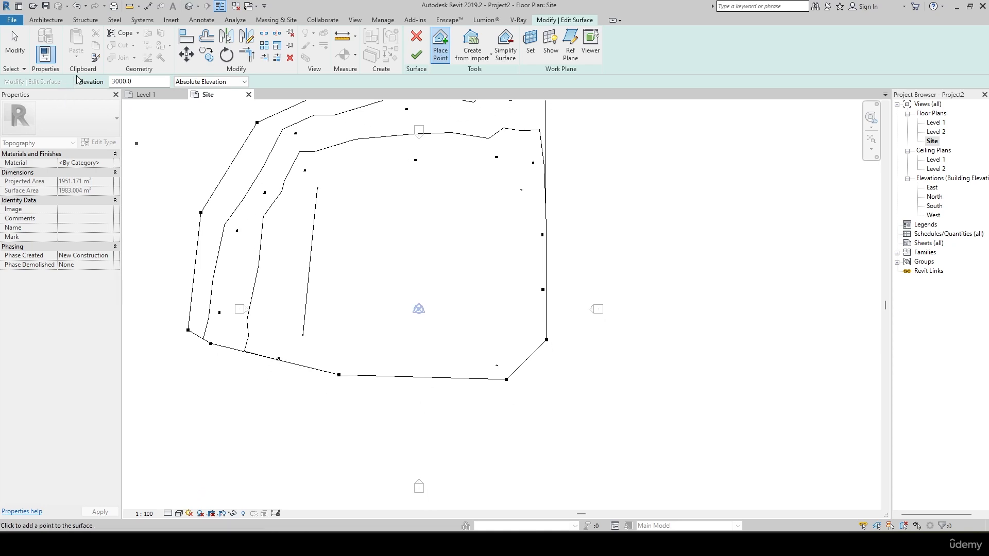
{"action": "double_click", "coordinate": [150, 82]}
{"action": "type", "text": "250"}
{"action": "left_click", "coordinate": [268, 351]}
{"action": "left_click", "coordinate": [283, 297]}
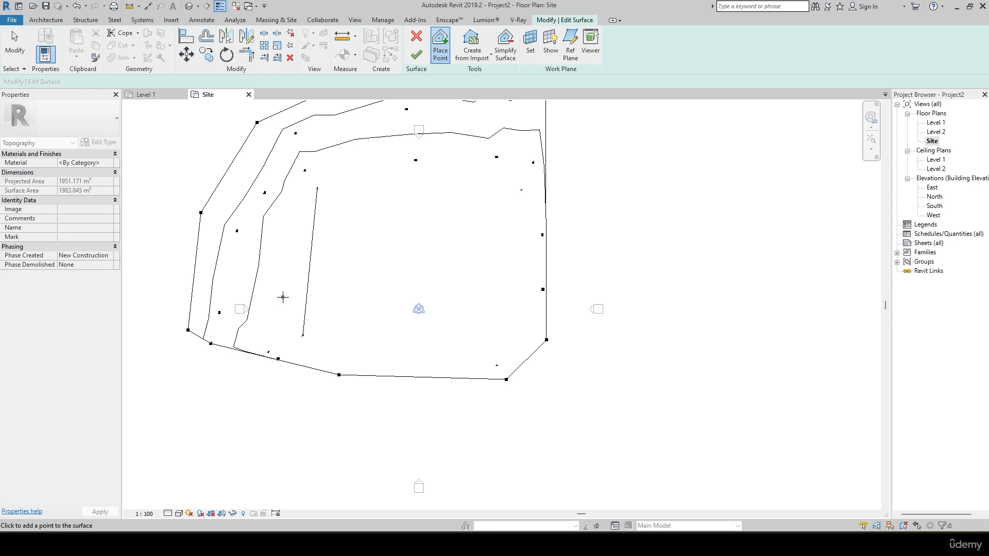
{"action": "left_click", "coordinate": [291, 262]}
{"action": "left_click", "coordinate": [297, 224]}
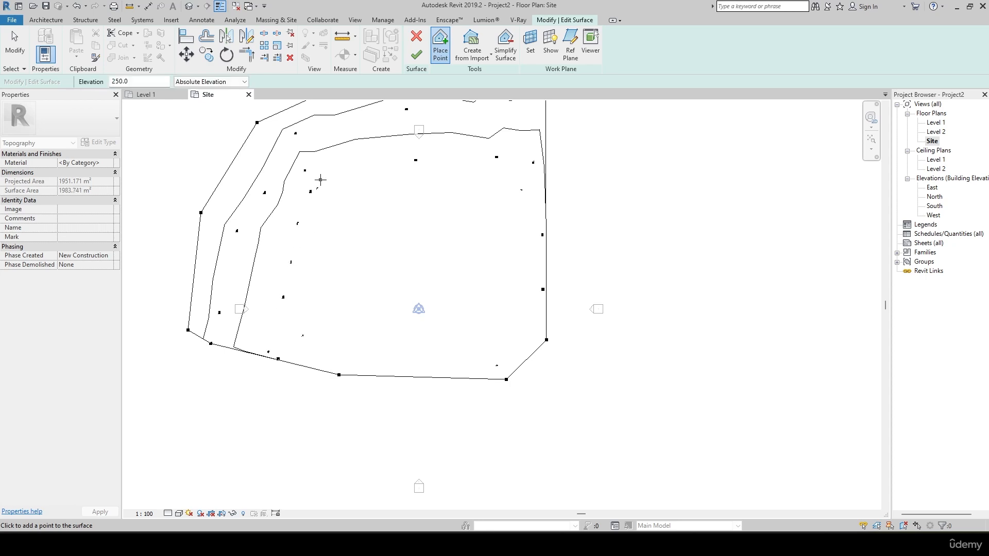
Continue placing points at elevation 250 in a row inside the surface's north side, up to the northeast corner.
{"action": "left_click", "coordinate": [337, 170]}
{"action": "left_click", "coordinate": [376, 163]}
{"action": "left_click", "coordinate": [426, 163]}
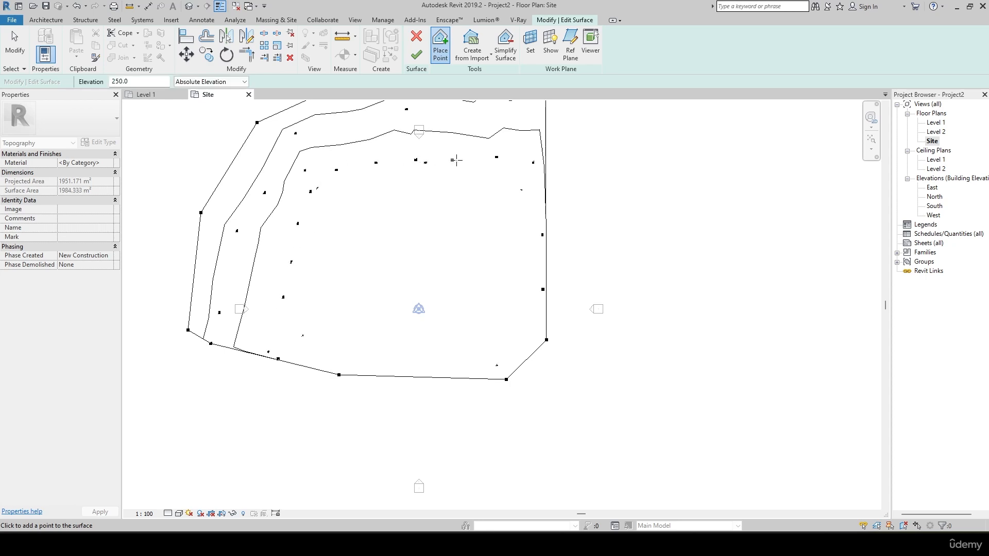
{"action": "left_click", "coordinate": [534, 160]}
Open the default 3D view of the terrain and set its visual style to Consistent Colors.
{"action": "middle_click_drag", "start_coordinate": [420, 172], "coordinate": [446, 252]}
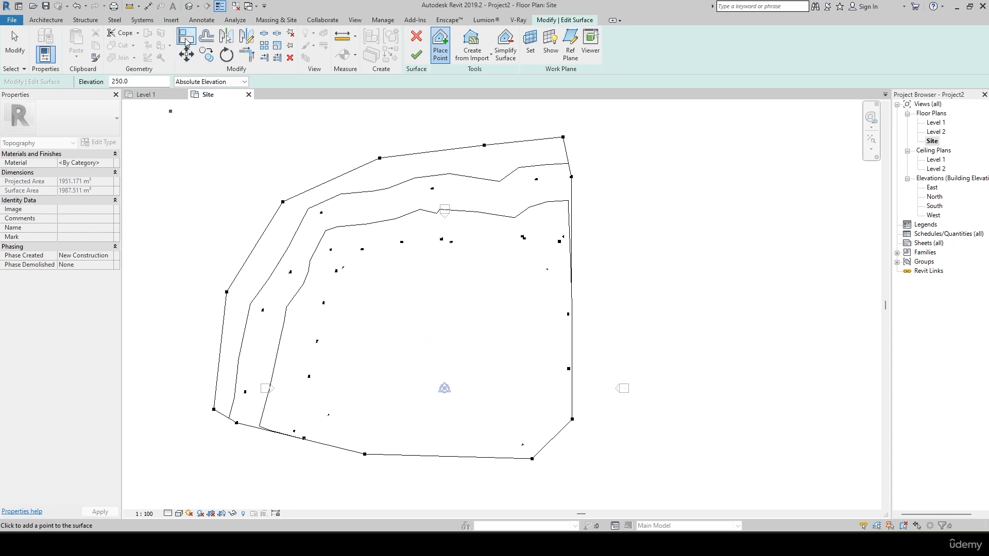
{"action": "left_click", "coordinate": [198, 6]}
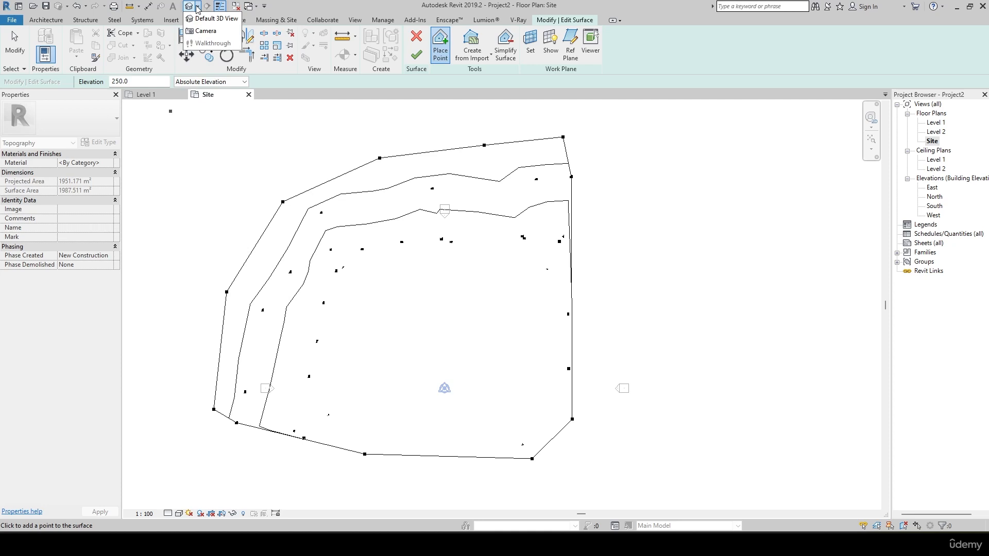
{"action": "left_click", "coordinate": [187, 8]}
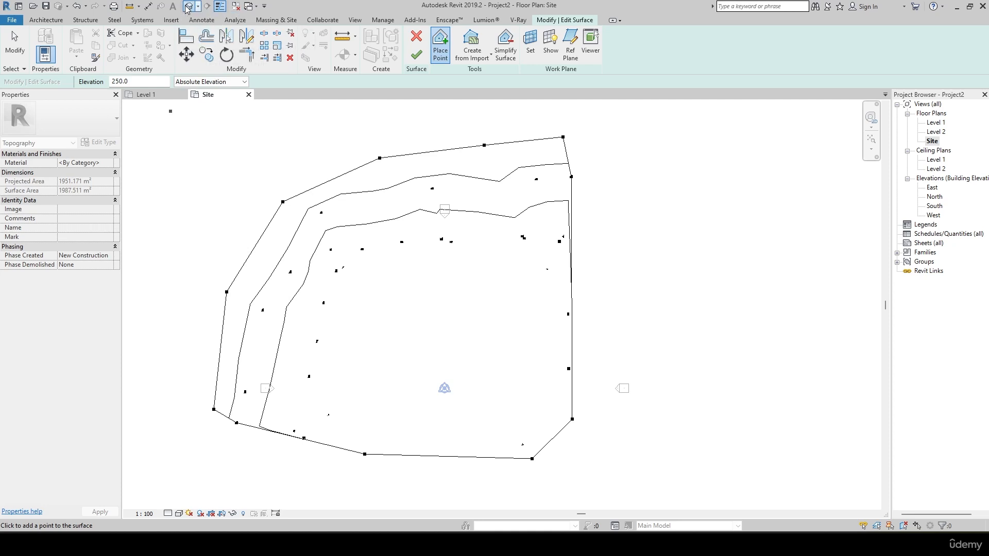
{"action": "left_click", "coordinate": [179, 513]}
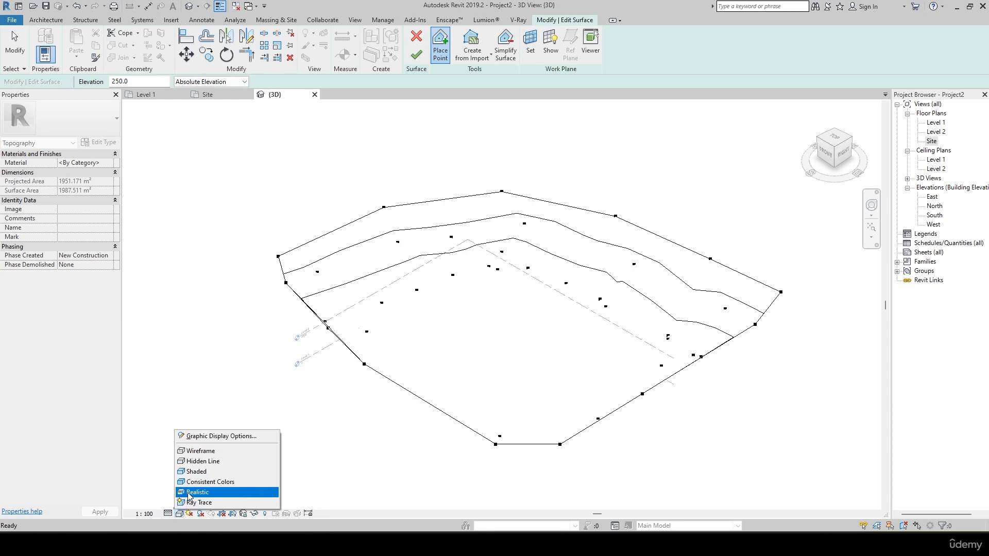
{"action": "left_click", "coordinate": [198, 492]}
{"action": "left_click", "coordinate": [179, 514]}
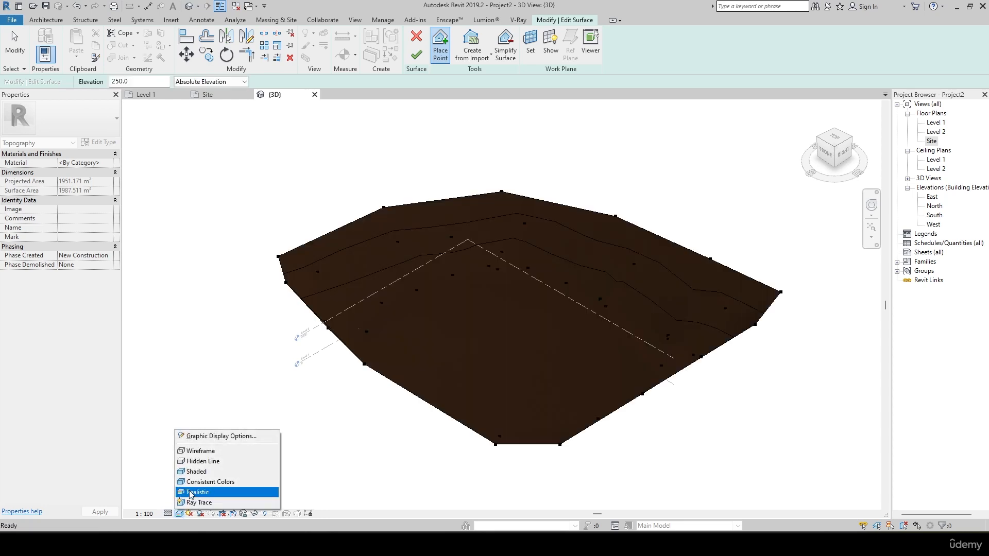
{"action": "left_click", "coordinate": [199, 481]}
Orbit the 3D terrain to examine its slopes from the front, and return to the Site plan.
{"action": "middle_click_drag", "start_coordinate": [523, 314], "coordinate": [635, 355], "text": "shift"}
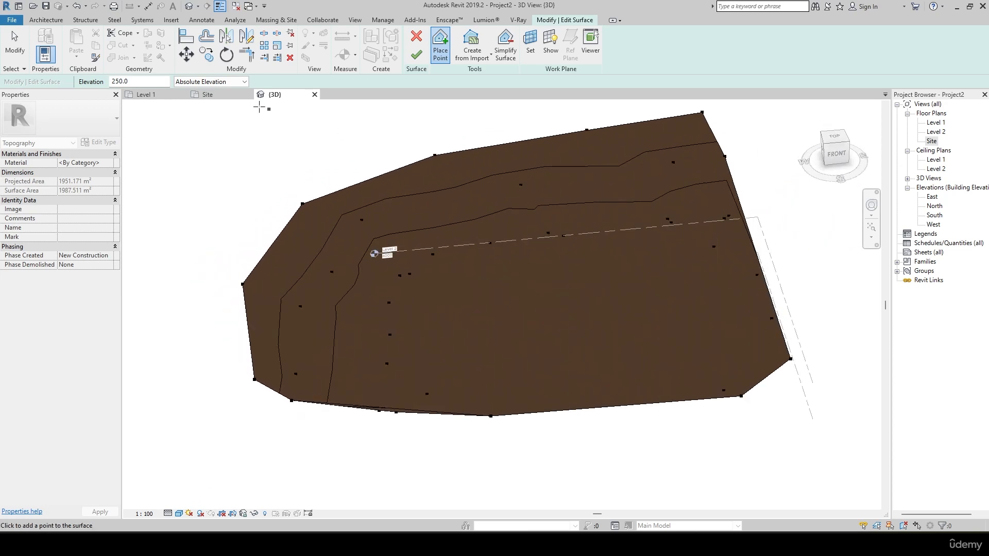
{"action": "left_click", "coordinate": [212, 96]}
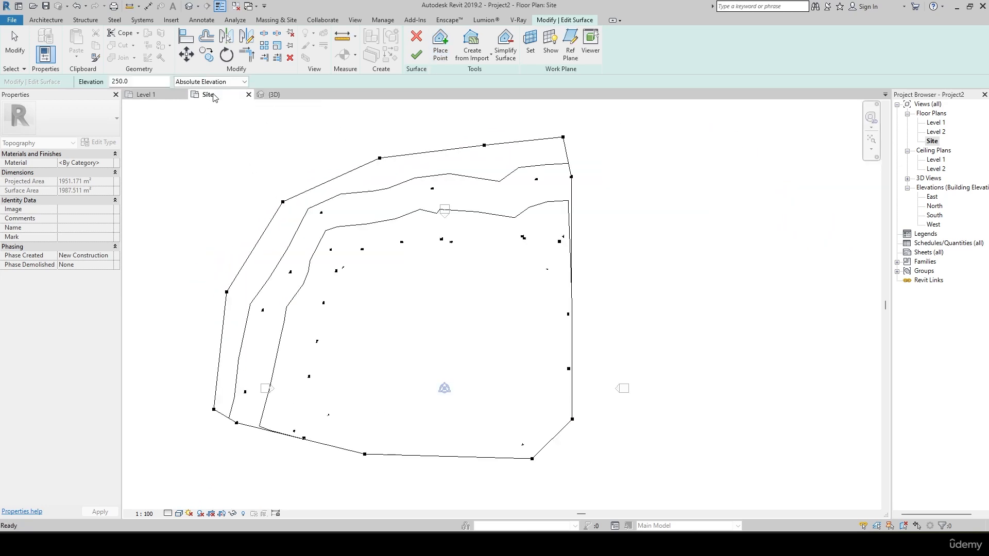
Set the point elevation to -1000 and place a line of points outside the surface, along its southeast and east sides.
{"action": "scroll", "coordinate": [342, 214], "scroll_direction": "down", "scroll_amount": 2}
{"action": "middle_click_drag", "start_coordinate": [495, 241], "coordinate": [468, 294]}
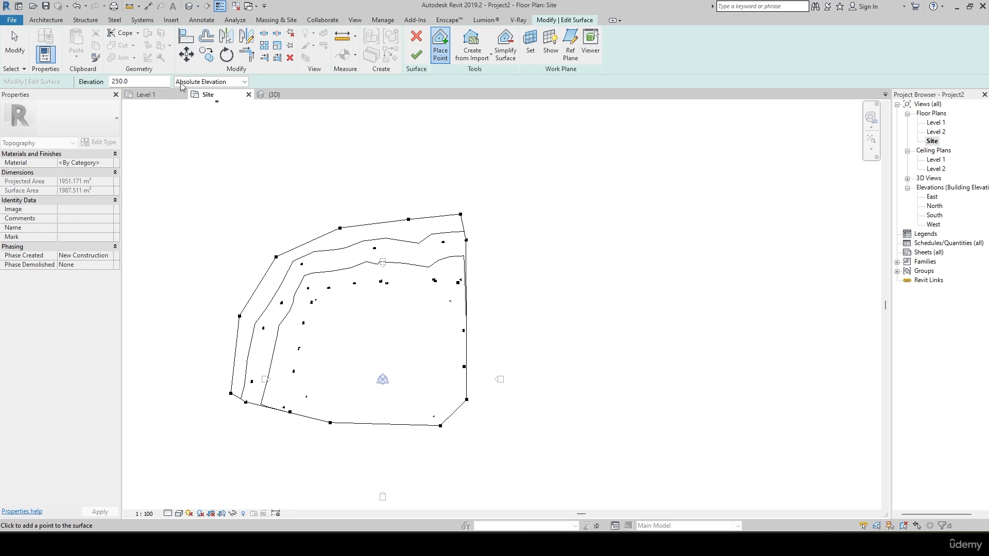
{"action": "scroll", "coordinate": [494, 287], "scroll_direction": "up", "scroll_amount": 2}
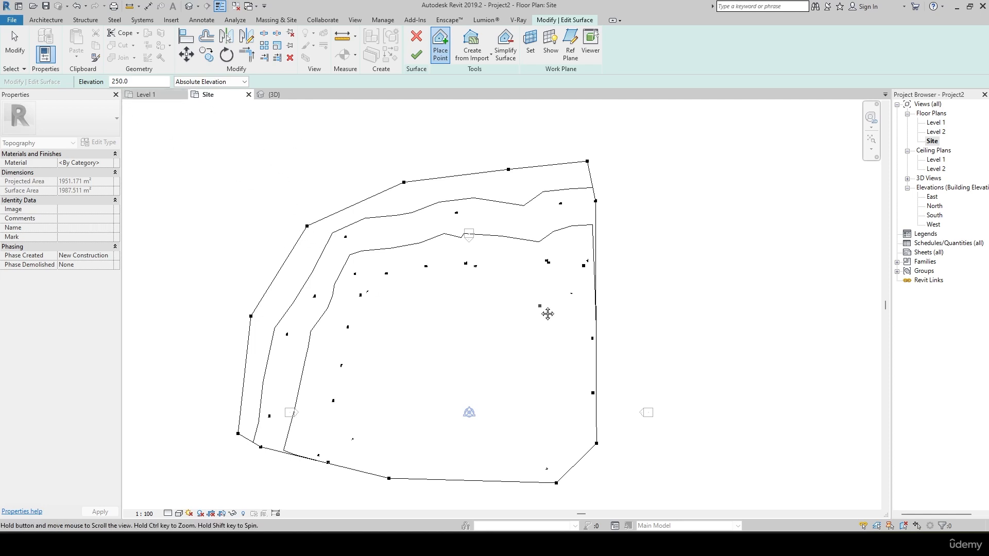
{"action": "middle_click_drag", "start_coordinate": [546, 313], "coordinate": [499, 273]}
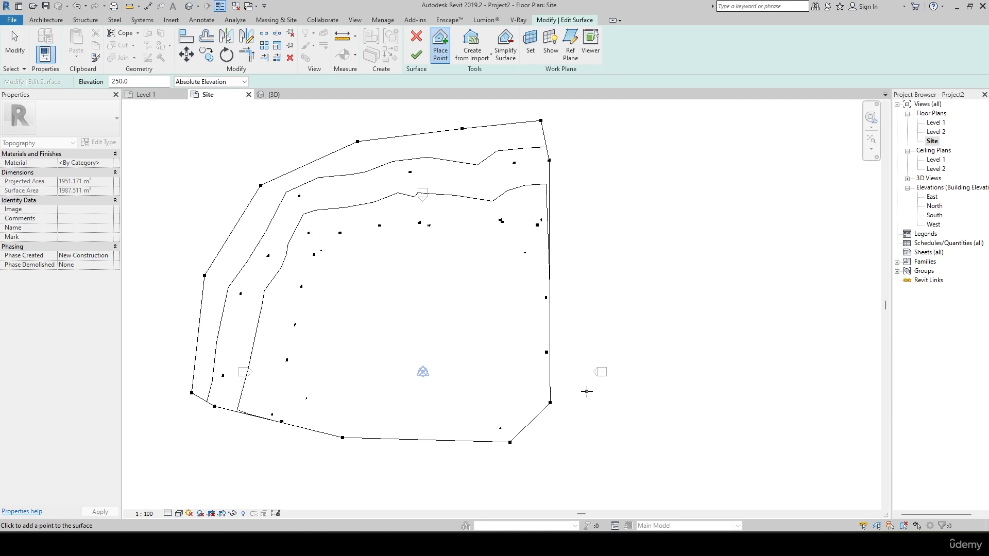
{"action": "left_click", "coordinate": [160, 80]}
{"action": "type", "text": "-100"}
{"action": "middle_click_drag", "start_coordinate": [658, 458], "coordinate": [631, 329]}
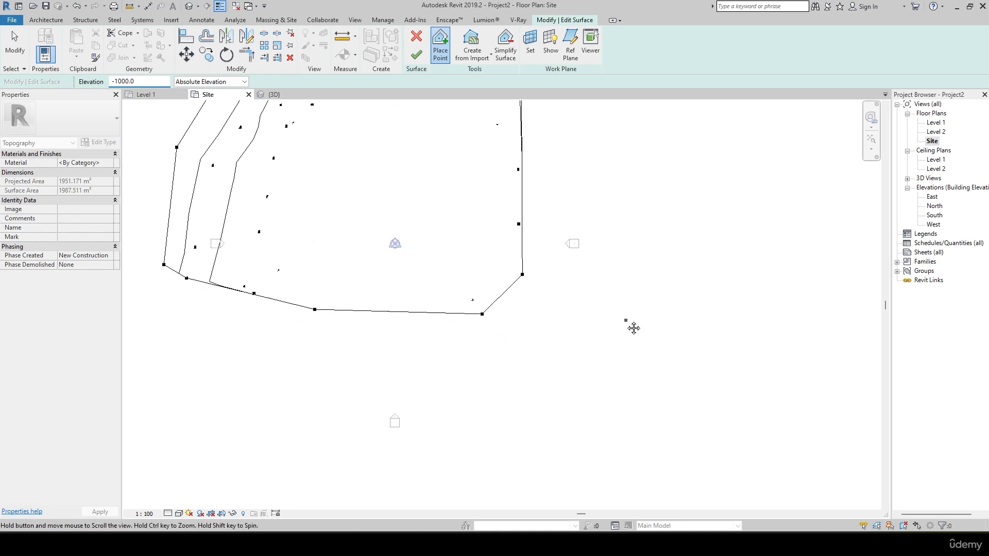
{"action": "left_click", "coordinate": [491, 380]}
{"action": "left_click", "coordinate": [587, 303]}
{"action": "left_click", "coordinate": [637, 196]}
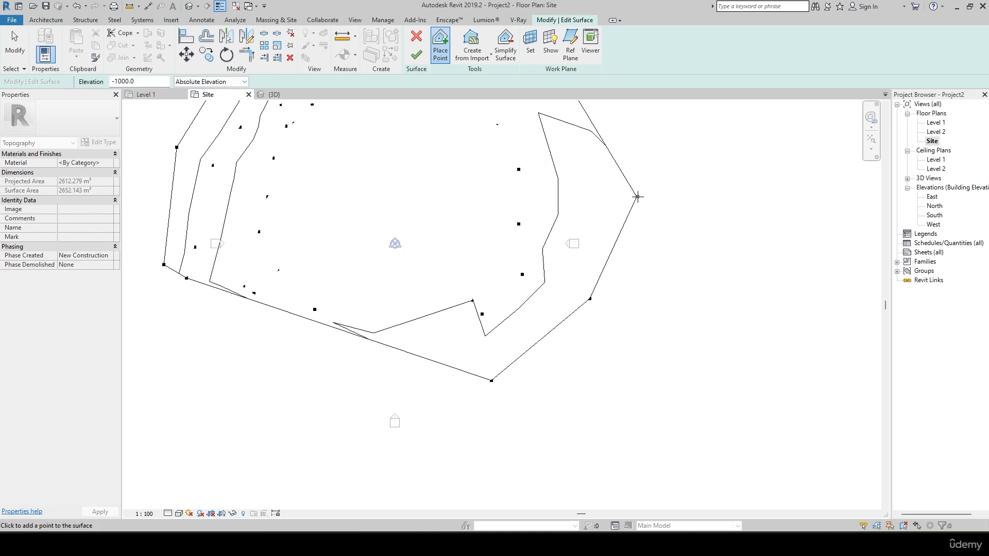
{"action": "middle_click_drag", "start_coordinate": [638, 196], "coordinate": [585, 353]}
{"action": "left_click", "coordinate": [597, 278]}
{"action": "left_click", "coordinate": [608, 205]}
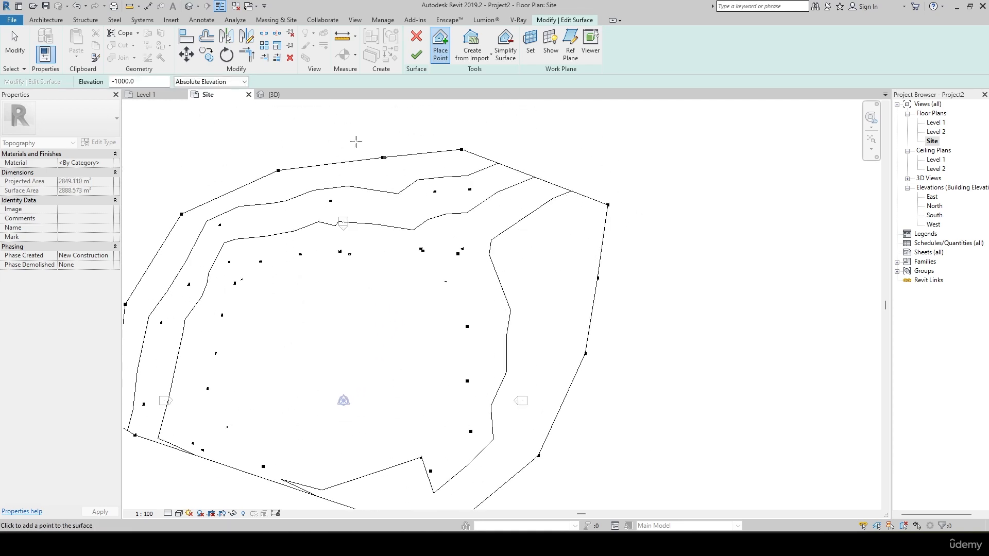
Set the point elevation to -1500 and place an outer line of points from the northeast corner down the east side to the southeast.
{"action": "double_click", "coordinate": [154, 82]}
{"action": "type", "text": "-"}
{"action": "left_click", "coordinate": [652, 204]}
{"action": "middle_click_drag", "start_coordinate": [657, 315], "coordinate": [626, 211]}
{"action": "left_click", "coordinate": [616, 221]}
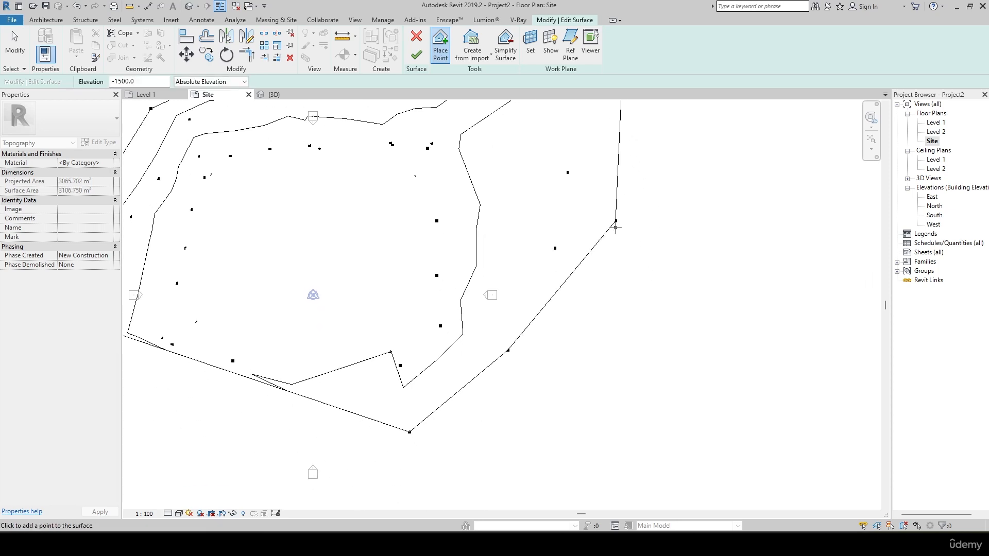
{"action": "left_click", "coordinate": [604, 283]}
{"action": "left_click", "coordinate": [569, 338]}
{"action": "left_click", "coordinate": [547, 388]}
{"action": "left_click", "coordinate": [444, 448]}
{"action": "middle_click_drag", "start_coordinate": [417, 415], "coordinate": [448, 500]}
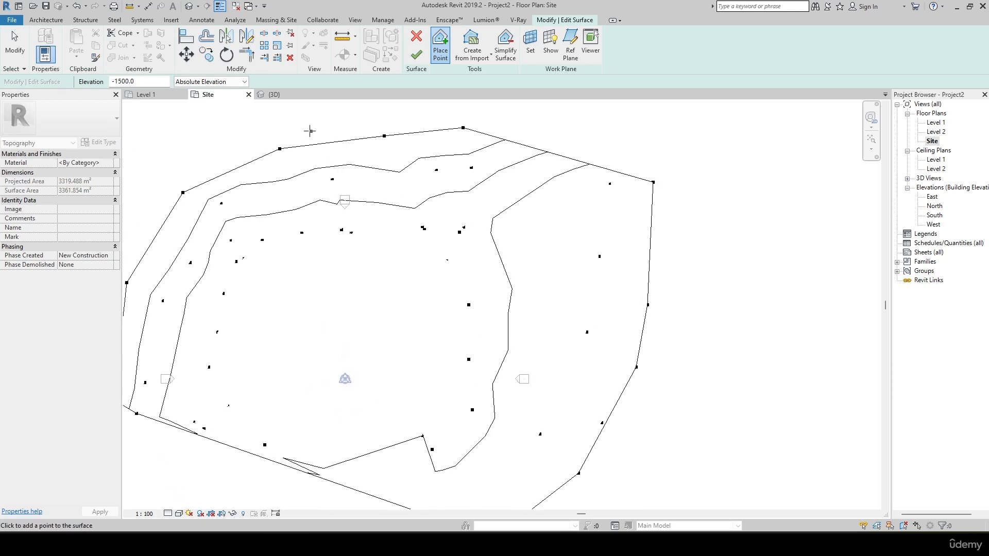
Set the point elevation to -3000 and place the outermost points along the surface's east and southeast sides.
{"action": "double_click", "coordinate": [143, 81]}
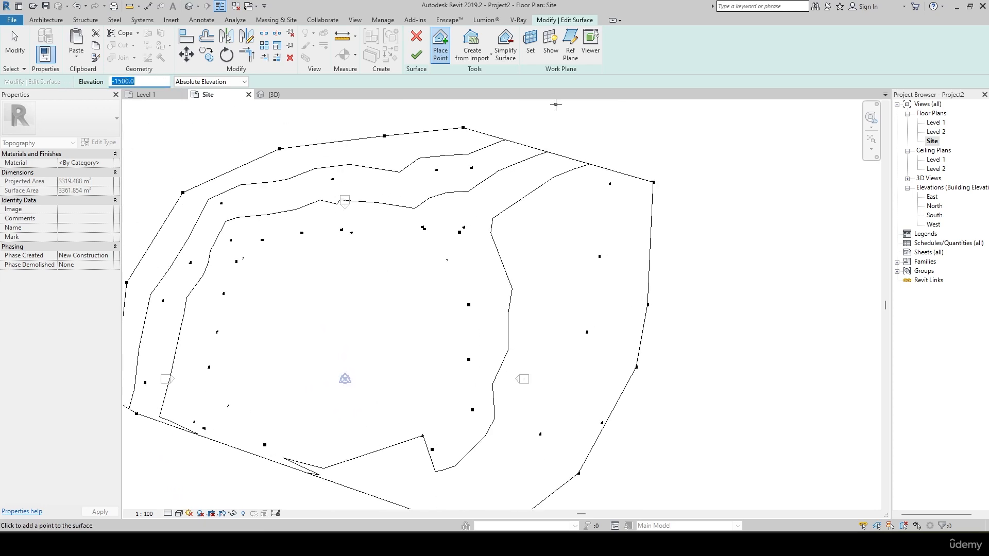
{"action": "type", "text": "-"}
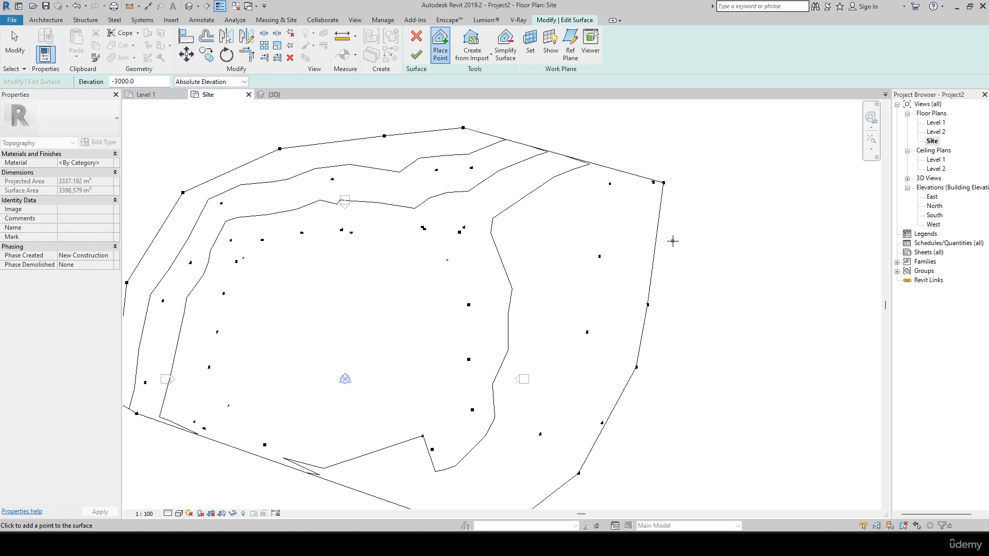
{"action": "middle_click_drag", "start_coordinate": [686, 253], "coordinate": [605, 163]}
{"action": "left_click", "coordinate": [577, 350]}
{"action": "left_click", "coordinate": [557, 390]}
{"action": "left_click", "coordinate": [503, 427]}
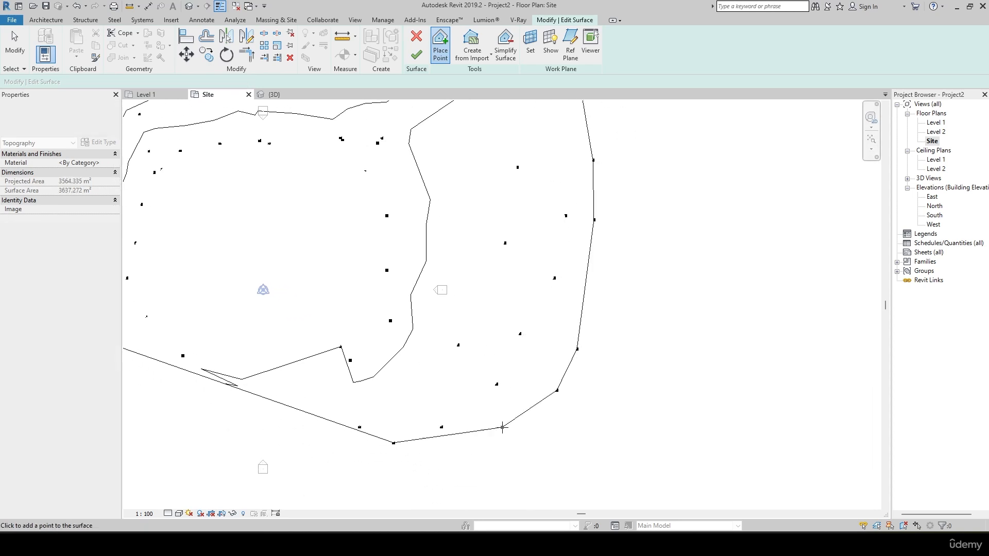
{"action": "left_click", "coordinate": [427, 448]}
Continue placing points at elevation -3000 beyond the surface's south edge, up to the southwest corner.
{"action": "middle_click_drag", "start_coordinate": [355, 453], "coordinate": [572, 386]}
{"action": "left_click", "coordinate": [551, 403]}
{"action": "left_click", "coordinate": [410, 374]}
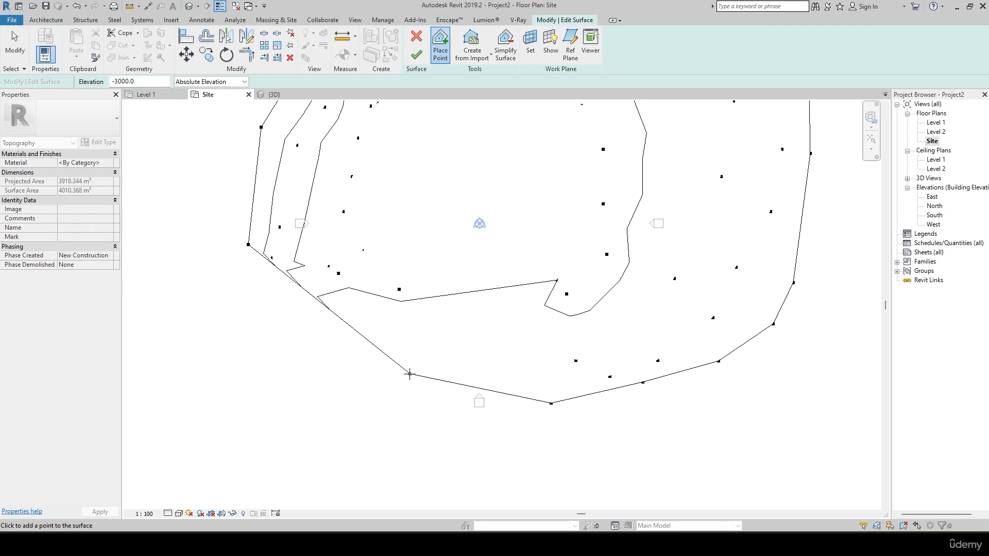
{"action": "middle_click_drag", "start_coordinate": [419, 349], "coordinate": [437, 412]}
{"action": "left_click", "coordinate": [266, 415]}
Place points at elevation -3000 outside the north and northeast edges and finish editing the surface.
{"action": "middle_click_drag", "start_coordinate": [499, 259], "coordinate": [312, 502]}
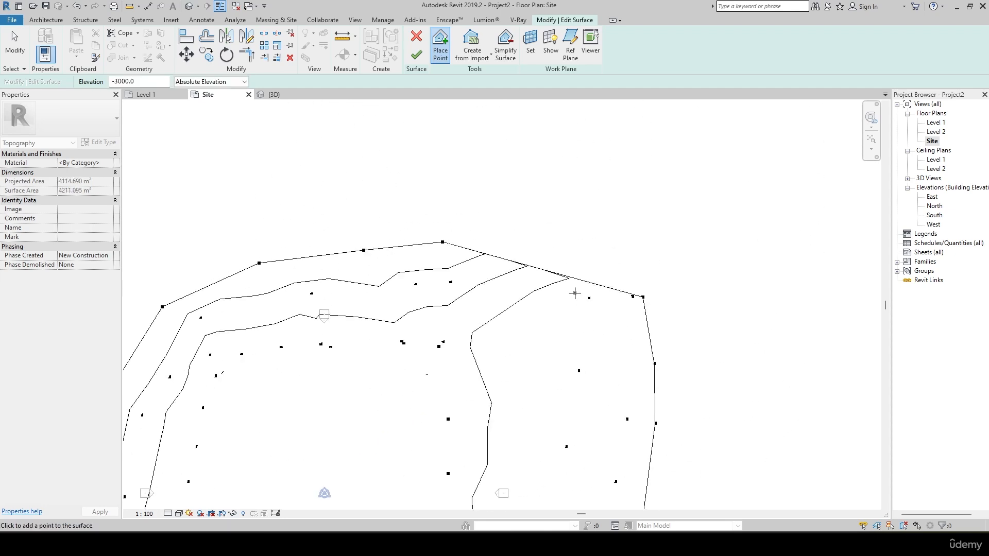
{"action": "left_click", "coordinate": [491, 215]}
{"action": "left_click", "coordinate": [645, 220]}
{"action": "left_click", "coordinate": [680, 294]}
{"action": "middle_click_drag", "start_coordinate": [764, 286], "coordinate": [813, 293]}
{"action": "scroll", "coordinate": [557, 255], "scroll_direction": "down", "scroll_amount": 3}
{"action": "middle_click_drag", "start_coordinate": [696, 380], "coordinate": [681, 291]}
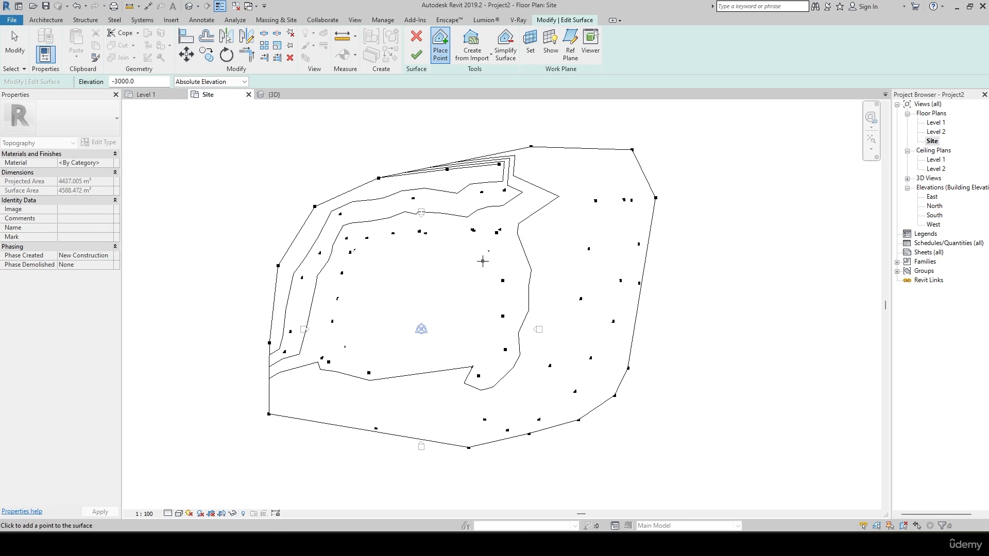
{"action": "left_click", "coordinate": [416, 54]}
Examine the extended terrain's slopes in the 3D view, including from the front, and return to the Site plan.
{"action": "left_click", "coordinate": [273, 94]}
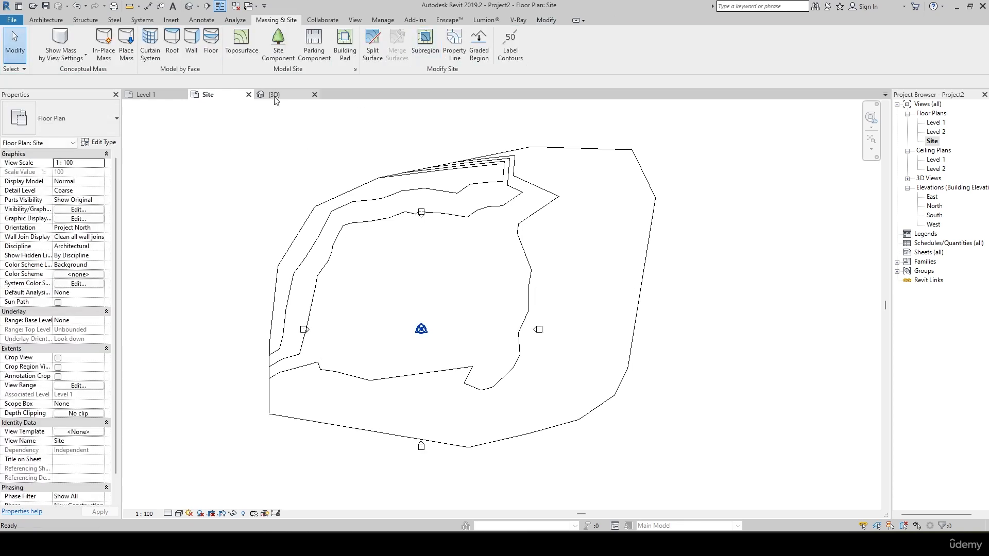
{"action": "scroll", "coordinate": [353, 215], "scroll_direction": "down", "scroll_amount": 5}
{"action": "middle_click_drag", "start_coordinate": [423, 319], "coordinate": [360, 295], "text": "shift"}
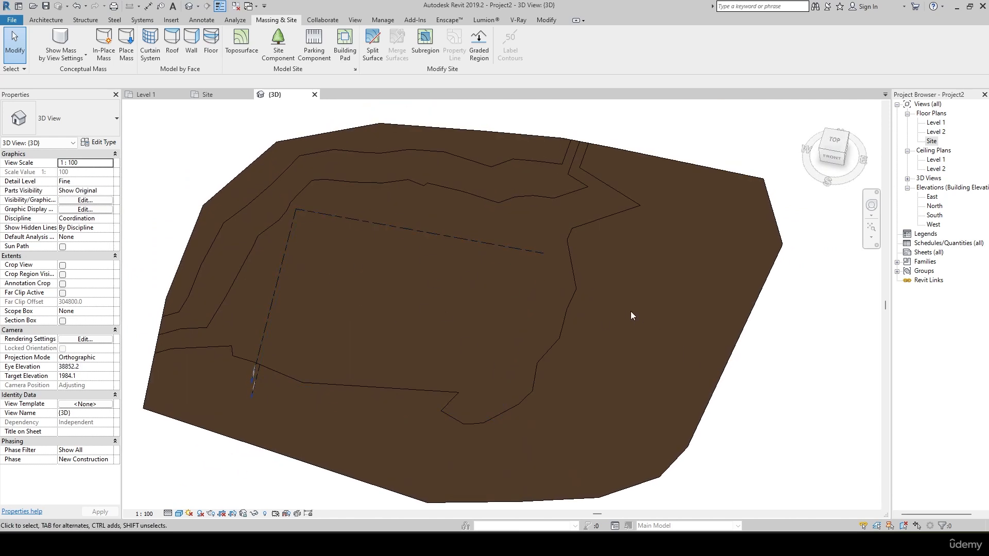
{"action": "middle_click_drag", "start_coordinate": [736, 446], "coordinate": [676, 233], "text": "shift"}
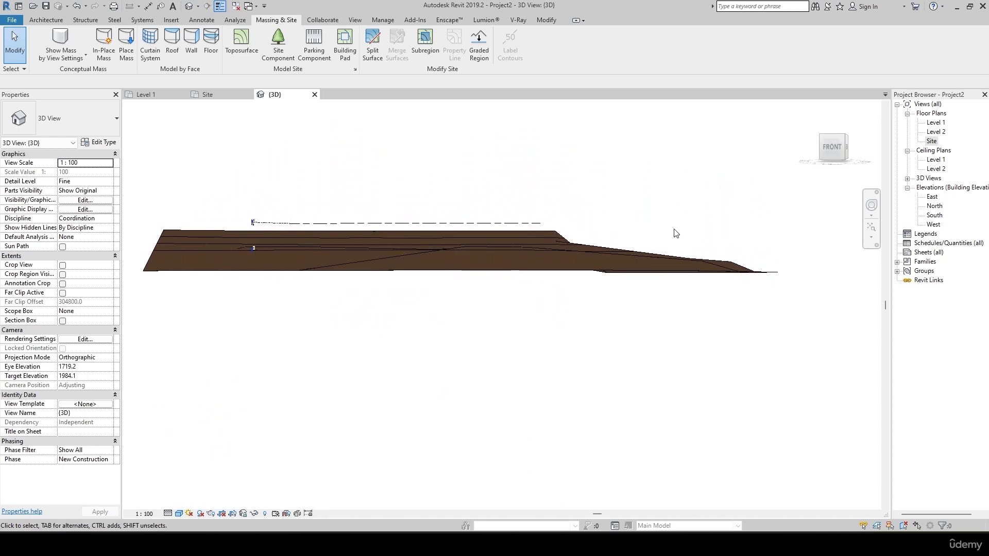
{"action": "left_click", "coordinate": [835, 148]}
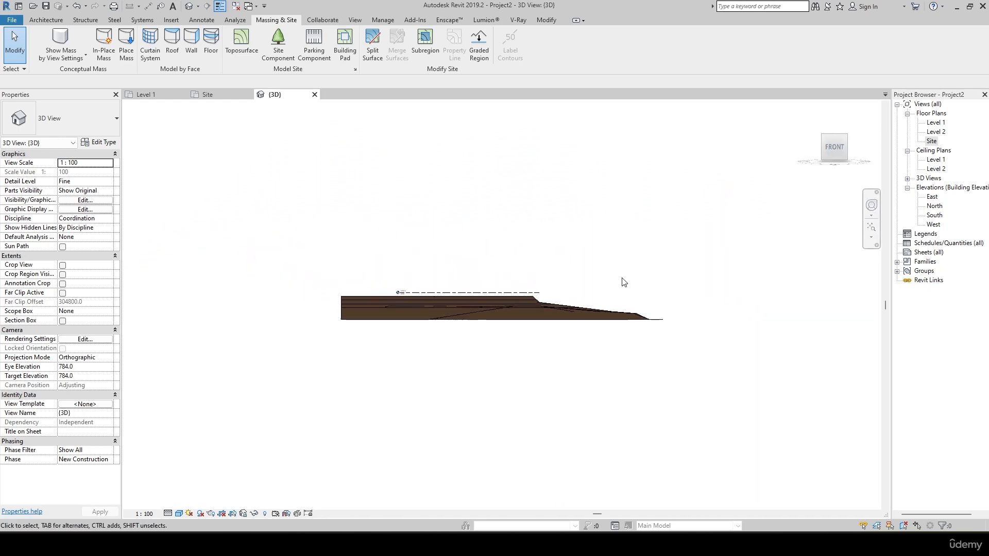
{"action": "middle_click_drag", "start_coordinate": [625, 281], "coordinate": [272, 141], "text": "shift"}
{"action": "left_click", "coordinate": [208, 95]}
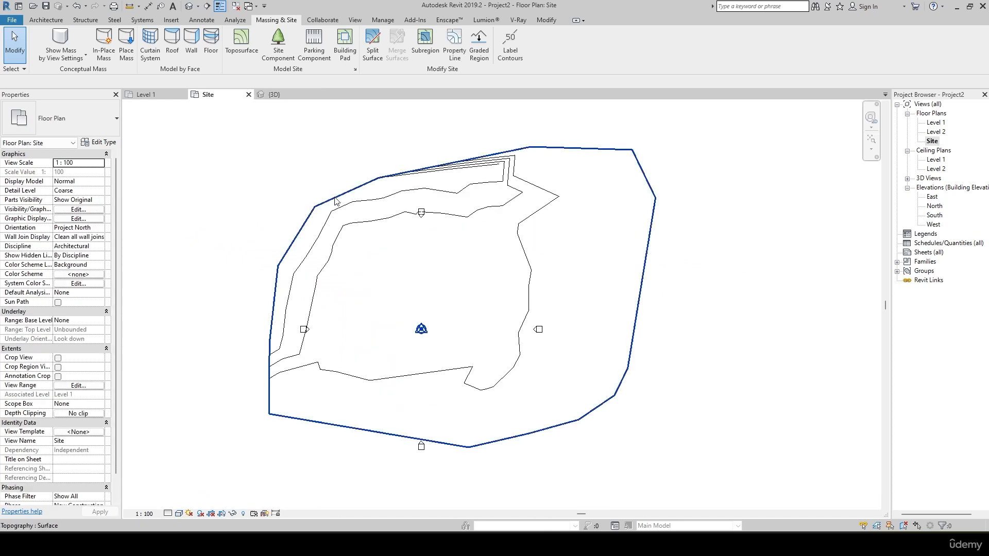
Draw a horizontal section line across the northern part of the terrain and open its section view.
{"action": "left_click", "coordinate": [198, 6]}
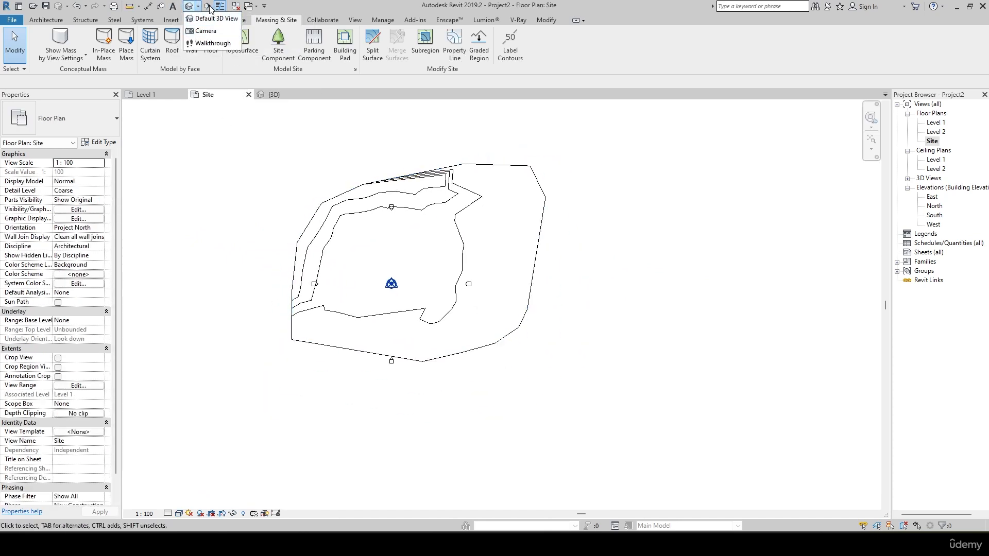
{"action": "left_click", "coordinate": [206, 6]}
{"action": "left_click", "coordinate": [173, 222]}
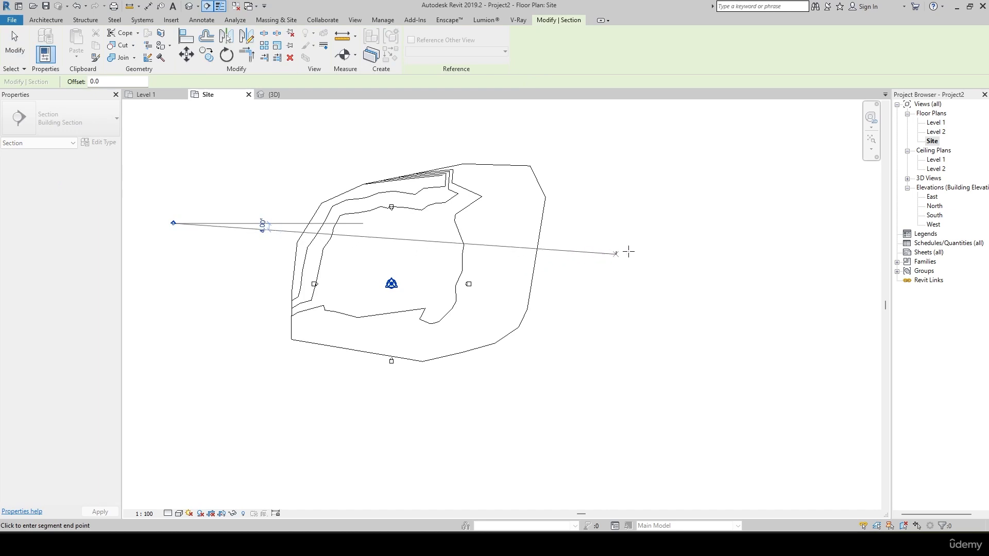
{"action": "left_click", "coordinate": [663, 223]}
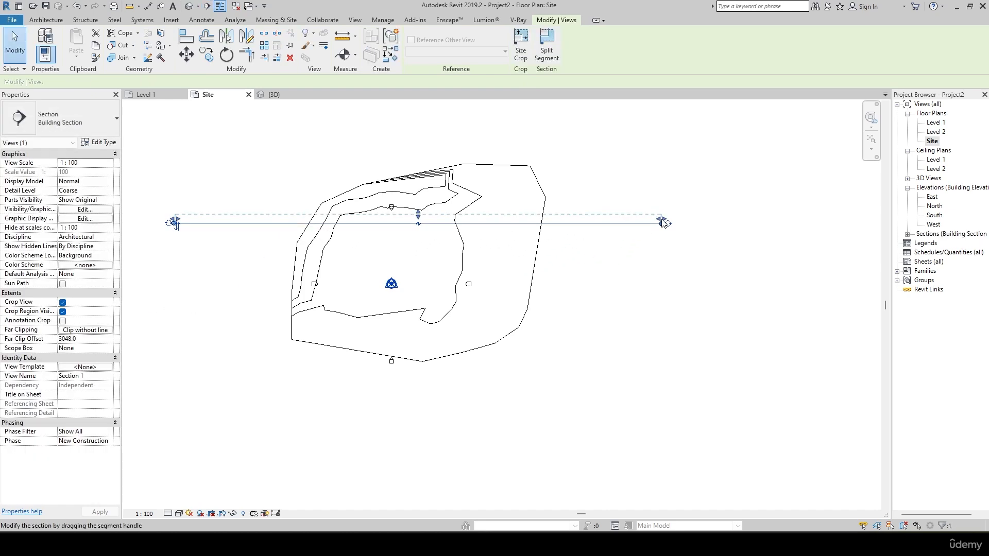
{"action": "left_click", "coordinate": [718, 243]}
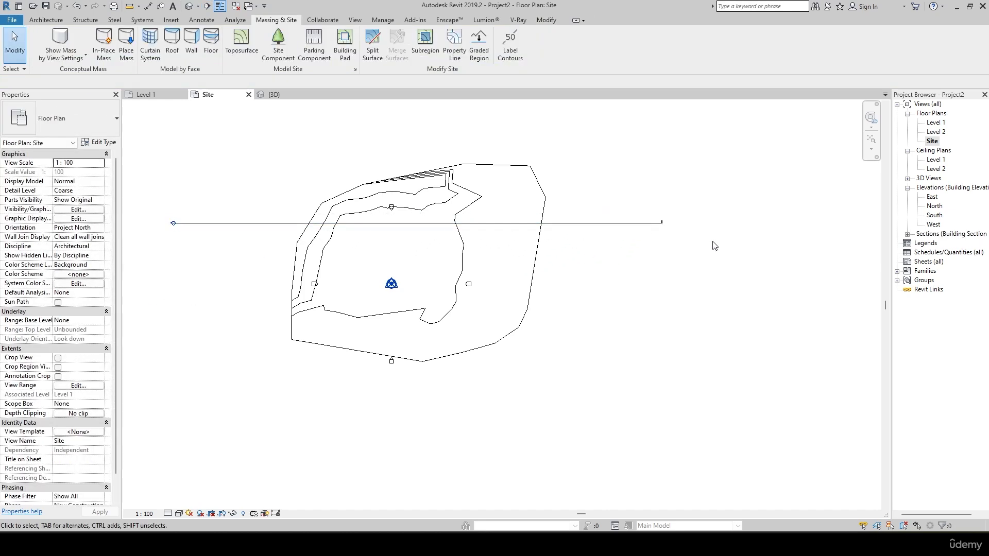
{"action": "double_click", "coordinate": [174, 223]}
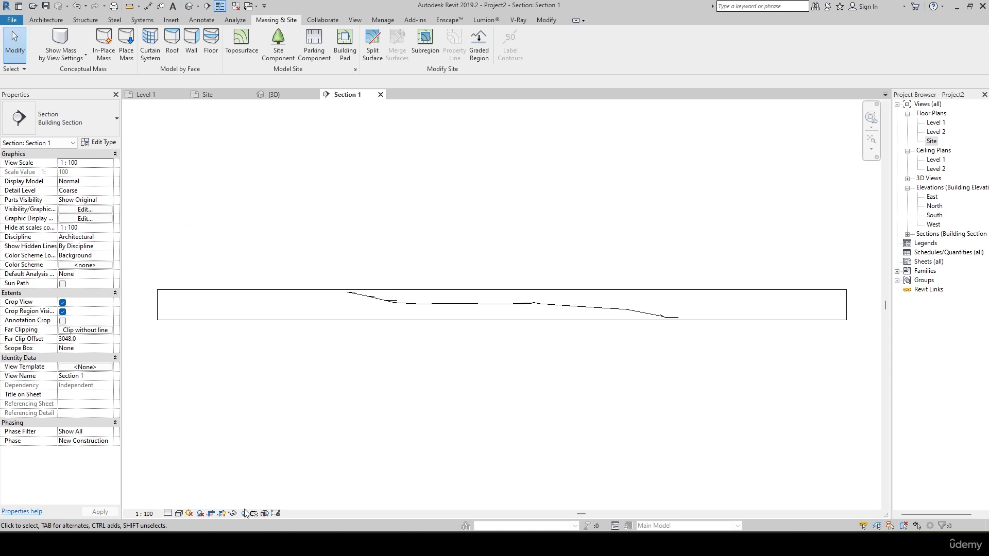
Set the section view to Fine detail and Consistent Colors, and examine the terrain profile along its length.
{"action": "left_click", "coordinate": [168, 514]}
{"action": "left_click", "coordinate": [175, 508]}
{"action": "left_click", "coordinate": [179, 513]}
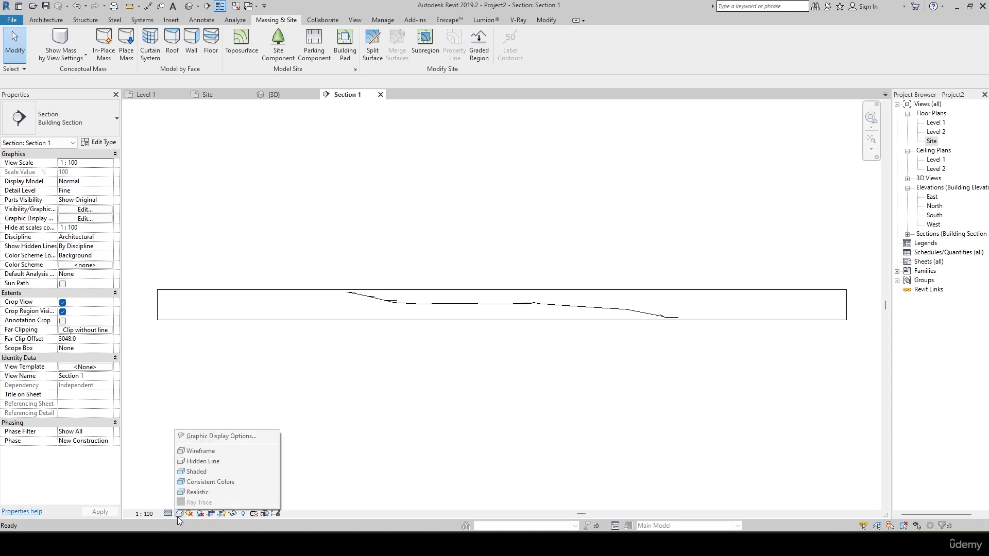
{"action": "left_click", "coordinate": [209, 481]}
{"action": "scroll", "coordinate": [421, 285], "scroll_direction": "up", "scroll_amount": 3}
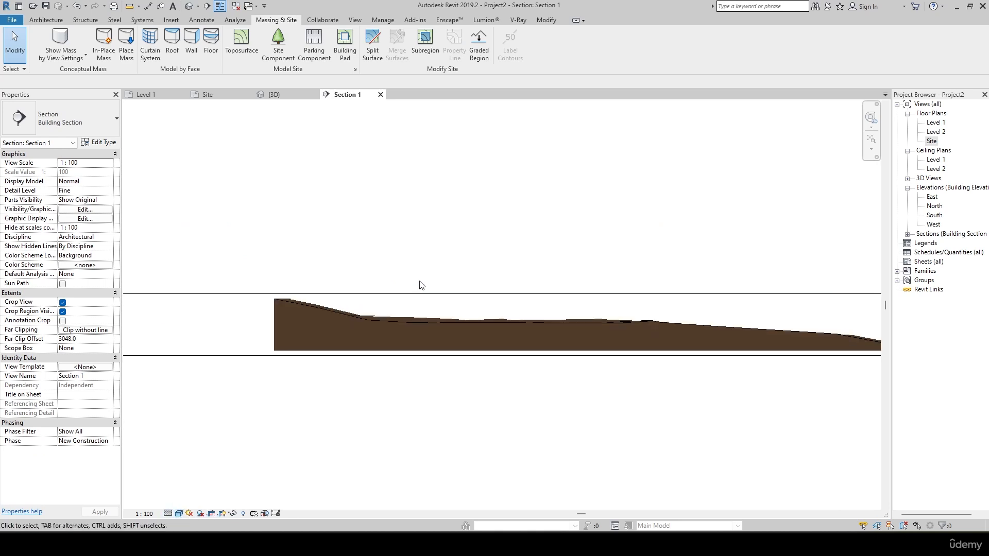
{"action": "scroll", "coordinate": [422, 285], "scroll_direction": "up", "scroll_amount": 2}
{"action": "middle_click_drag", "start_coordinate": [561, 346], "coordinate": [366, 337]}
{"action": "scroll", "coordinate": [567, 316], "scroll_direction": "down", "scroll_amount": 2}
{"action": "middle_click_drag", "start_coordinate": [705, 342], "coordinate": [594, 386]}
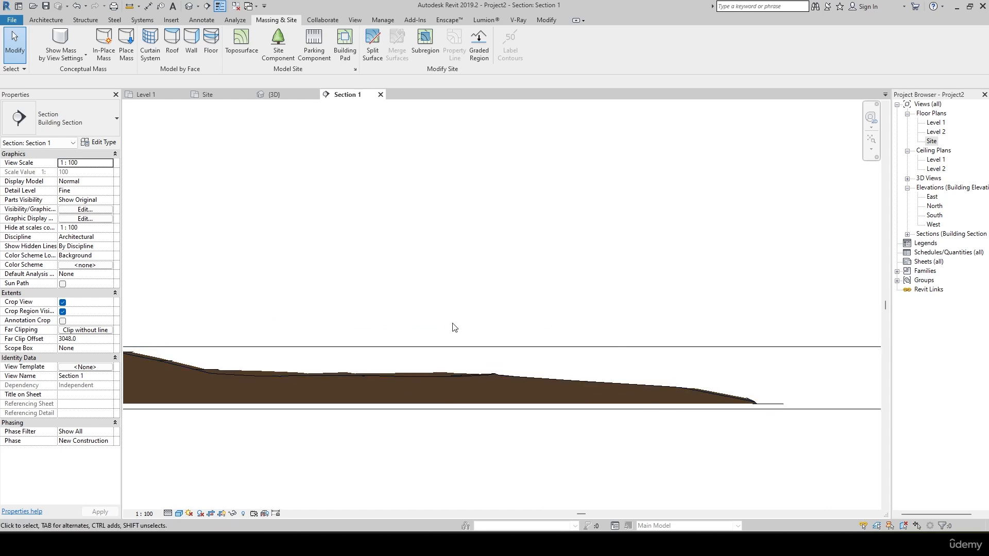
{"action": "scroll", "coordinate": [558, 301], "scroll_direction": "down", "scroll_amount": 4}
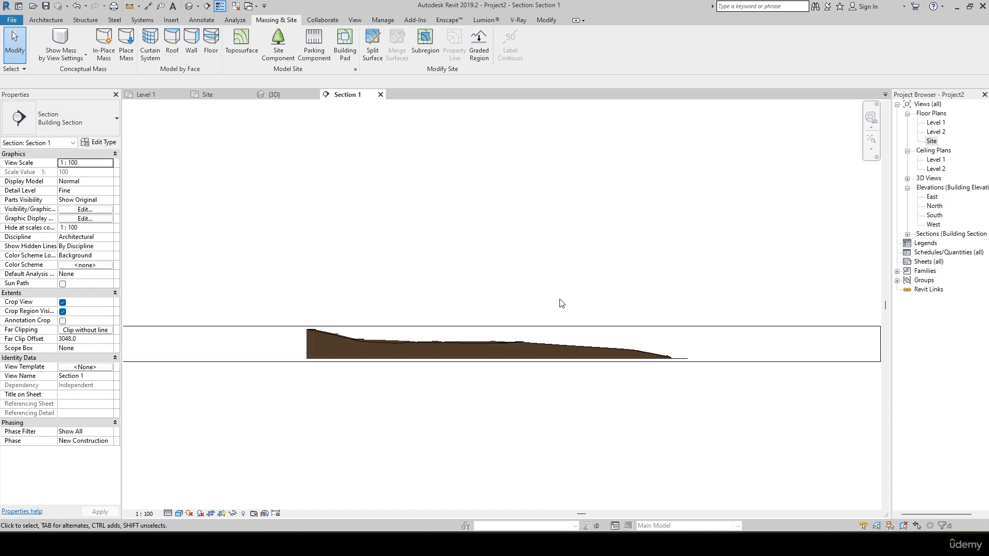
Return to the Site plan and set its detail level to Medium and its visual style to Shaded.
{"action": "left_click", "coordinate": [205, 95]}
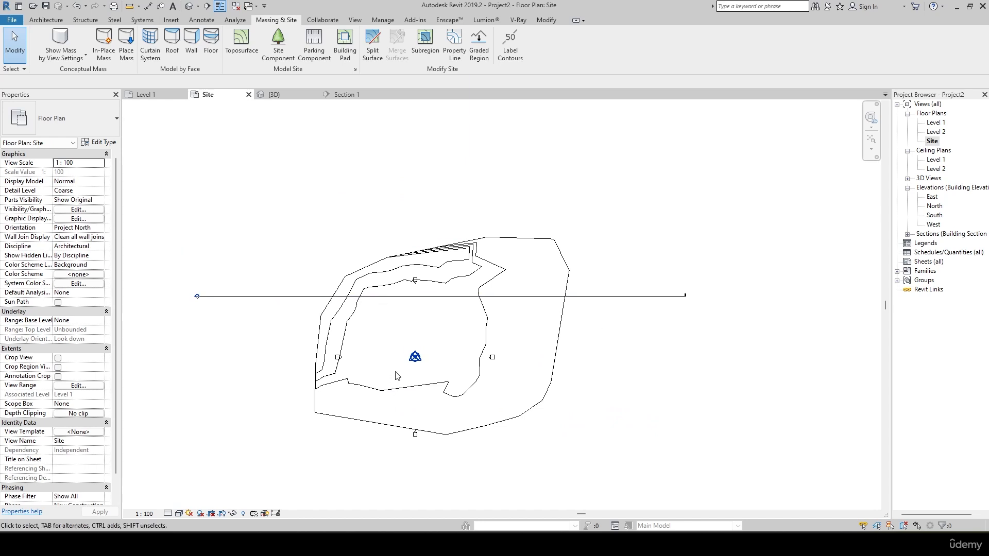
{"action": "left_click", "coordinate": [168, 513]}
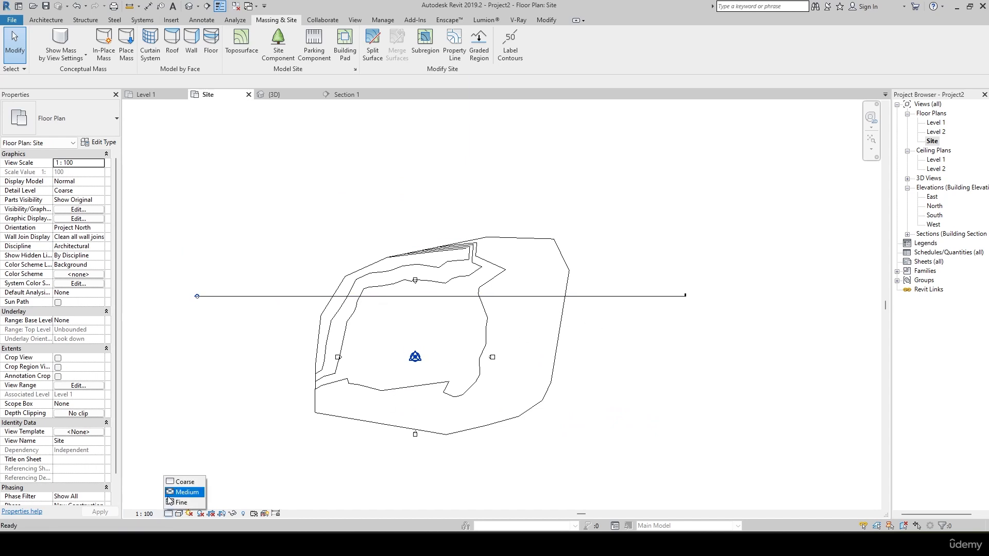
{"action": "left_click", "coordinate": [170, 493]}
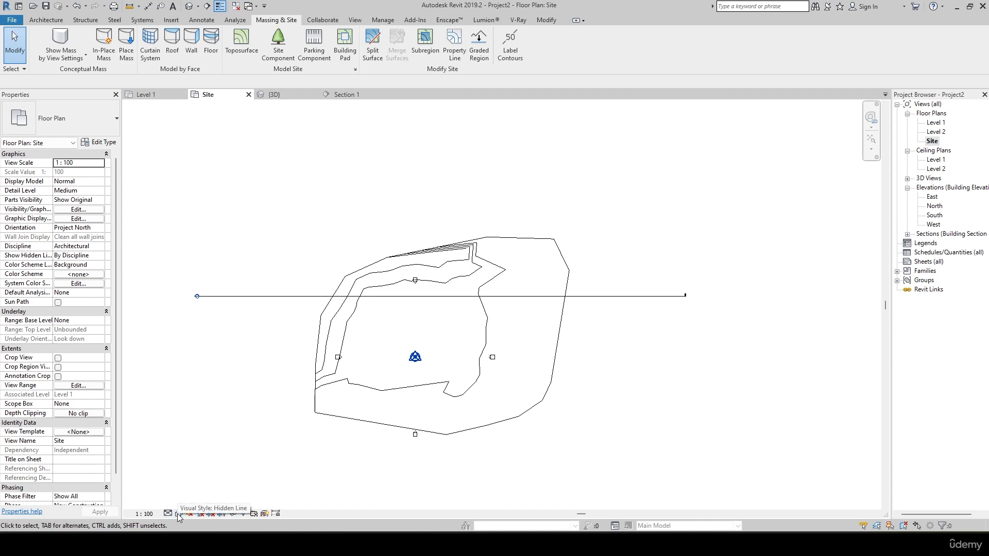
{"action": "left_click", "coordinate": [179, 514]}
{"action": "left_click", "coordinate": [196, 471]}
{"action": "scroll", "coordinate": [413, 358], "scroll_direction": "up", "scroll_amount": 4}
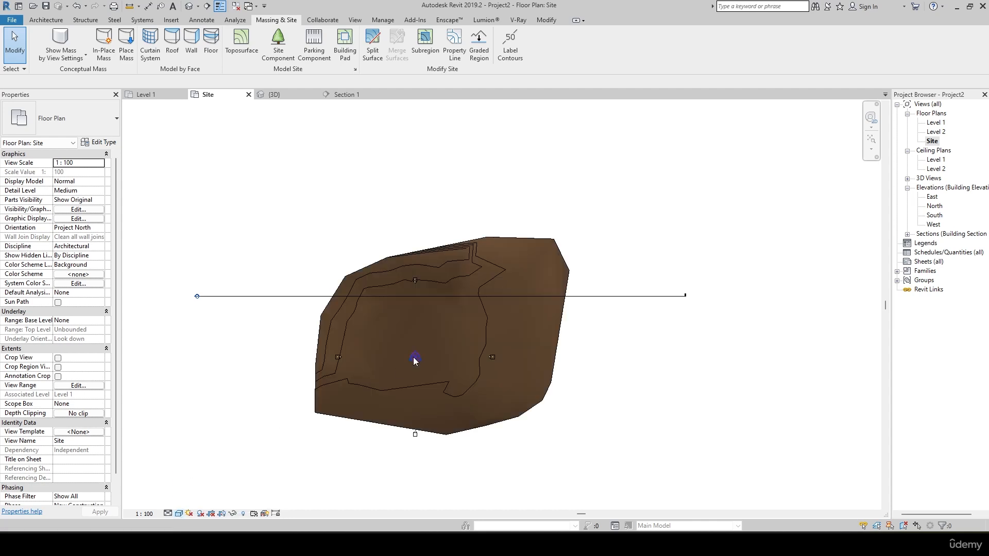
{"action": "scroll", "coordinate": [477, 350], "scroll_direction": "down", "scroll_amount": 3}
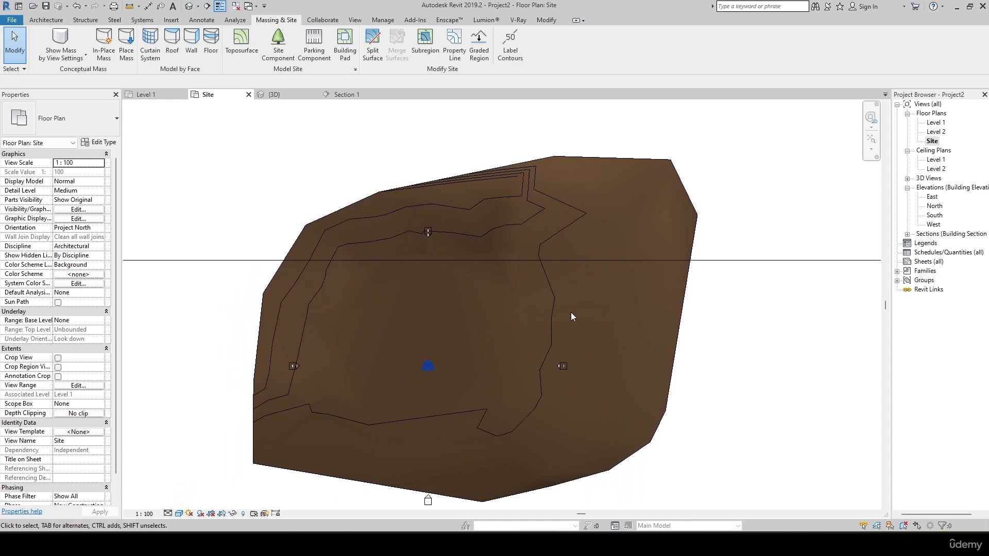
Delete the section line across the terrain together with its section view.
{"action": "left_click", "coordinate": [758, 261]}
{"action": "key", "text": "Delete"}
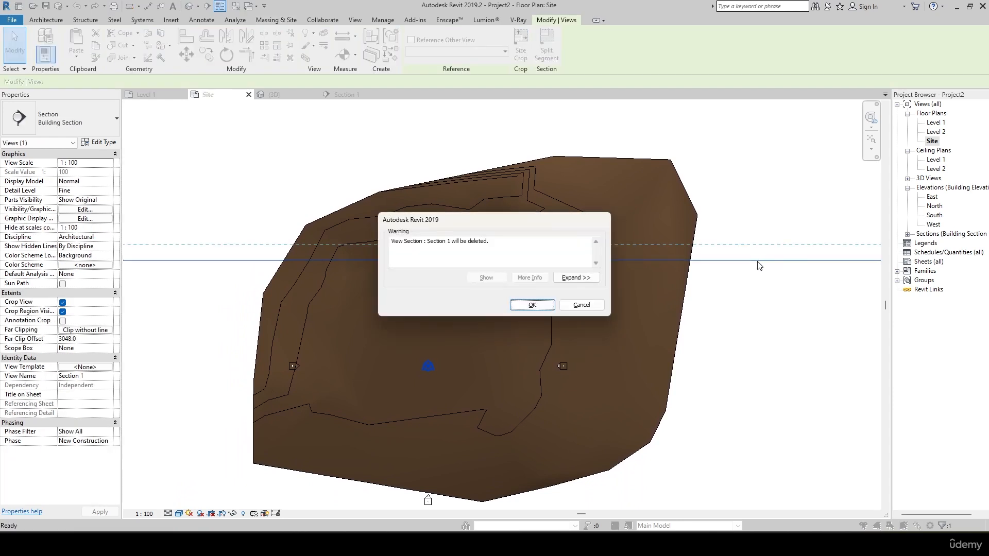
{"action": "left_click", "coordinate": [521, 305]}
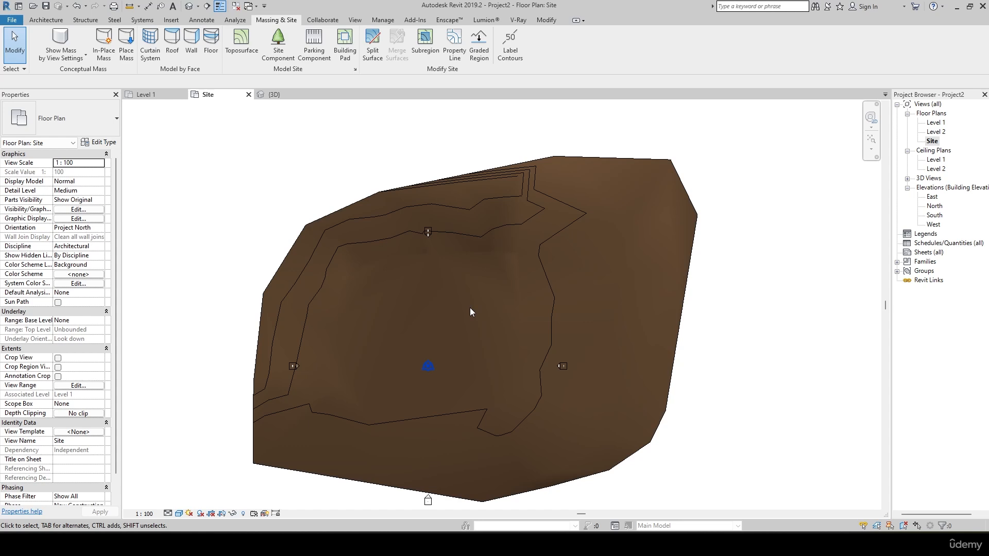
Examine the terrain's contours and outline in the 3D view from several angles.
{"action": "mouse_move", "coordinate": [490, 351]}
{"action": "middle_mouse_down"}
{"action": "mouse_move", "coordinate": [564, 296]}
{"action": "mouse_move", "coordinate": [485, 353]}
{"action": "middle_mouse_up"}
{"action": "middle_click_drag", "start_coordinate": [280, 215], "coordinate": [400, 238], "text": "shift"}
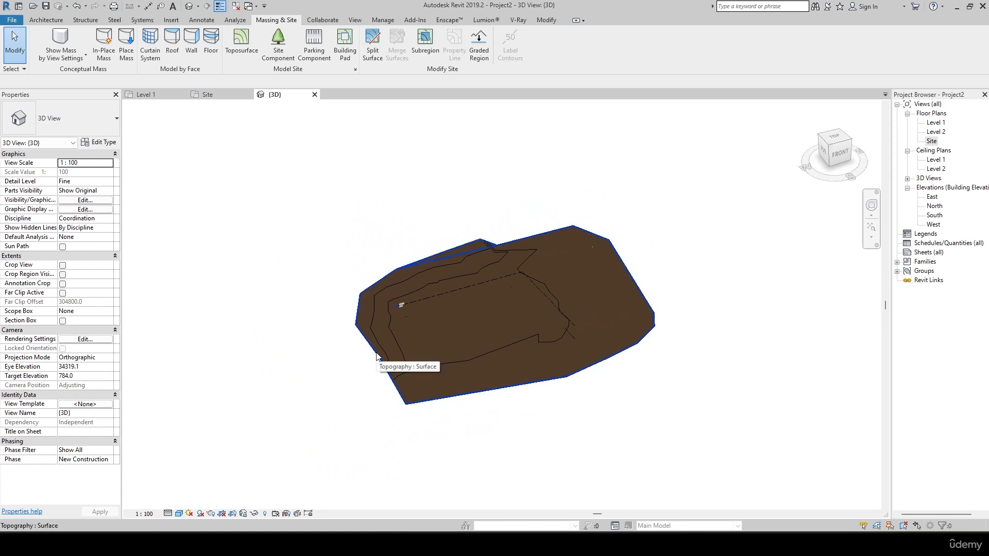
{"action": "middle_click_drag", "start_coordinate": [376, 355], "coordinate": [534, 345], "text": "shift"}
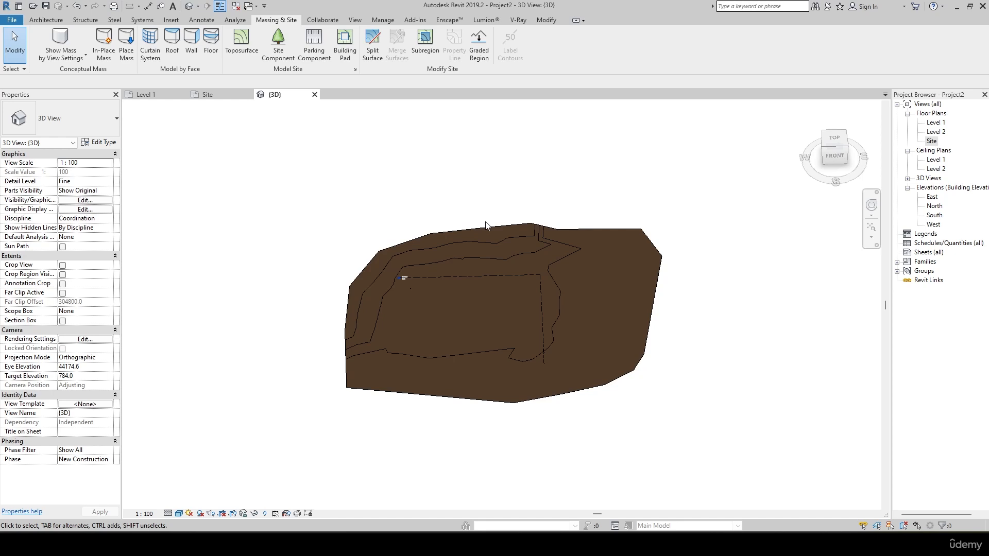
{"action": "scroll", "coordinate": [534, 307], "scroll_direction": "up", "scroll_amount": 5}
{"action": "middle_click_drag", "start_coordinate": [535, 307], "coordinate": [519, 273], "text": "shift"}
{"action": "middle_click_drag", "start_coordinate": [434, 333], "coordinate": [481, 335], "text": "shift"}
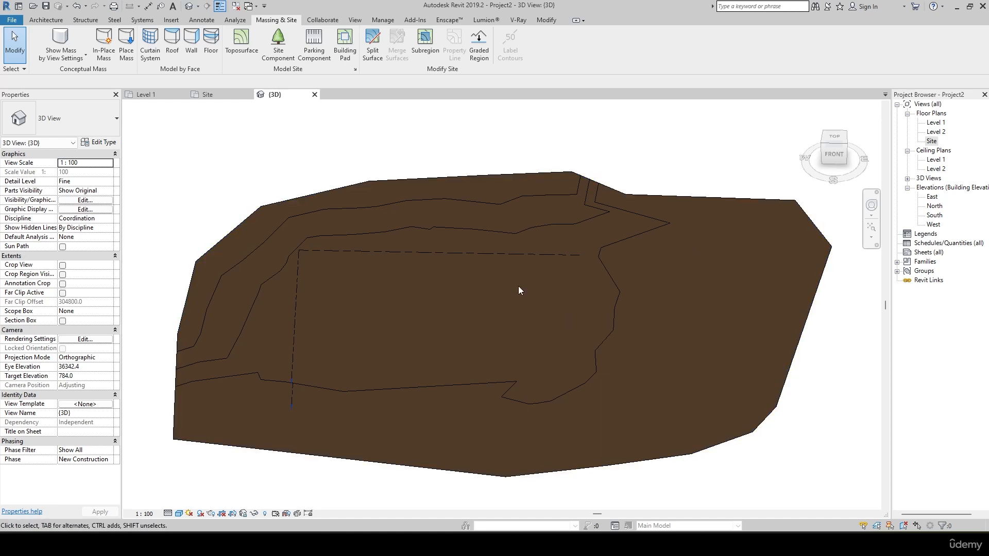
{"action": "middle_click_drag", "start_coordinate": [519, 290], "coordinate": [495, 270], "text": "shift"}
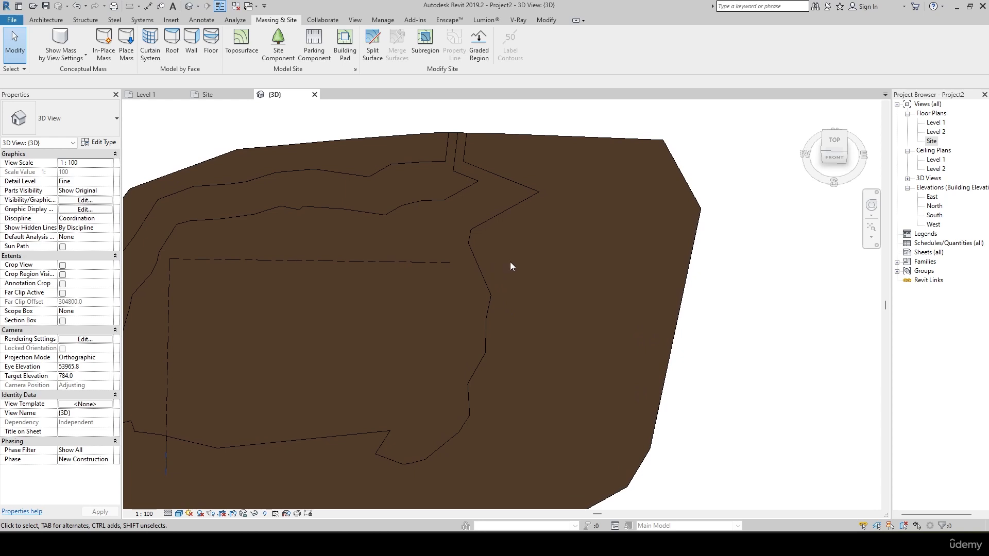
Begin a Split Surface sketch on the terrain toposurface in the Site floor plan.
{"action": "left_click", "coordinate": [372, 42]}
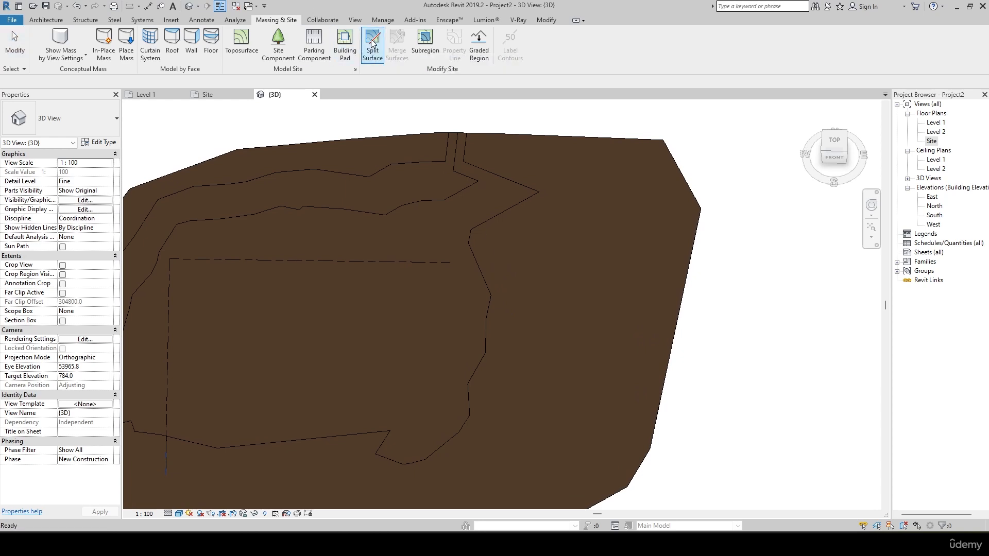
{"action": "left_click", "coordinate": [215, 96]}
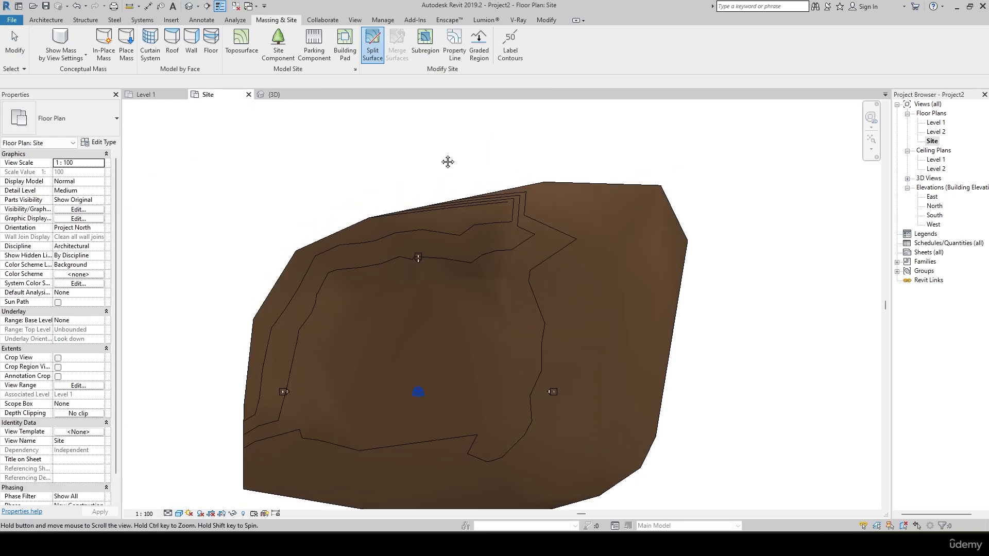
{"action": "left_click", "coordinate": [449, 201]}
{"action": "middle_click_drag", "start_coordinate": [448, 198], "coordinate": [393, 126]}
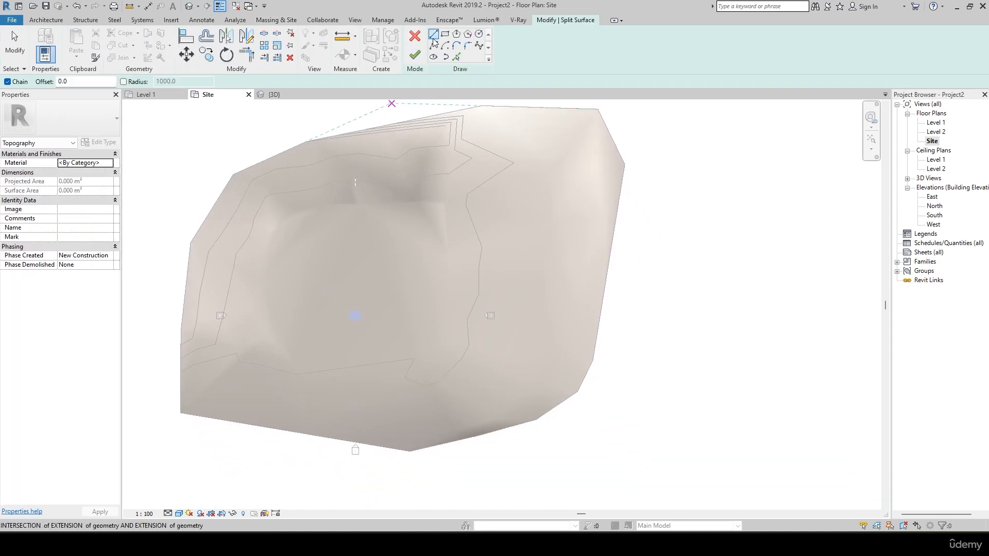
{"action": "scroll", "coordinate": [426, 214], "scroll_direction": "up", "scroll_amount": 5}
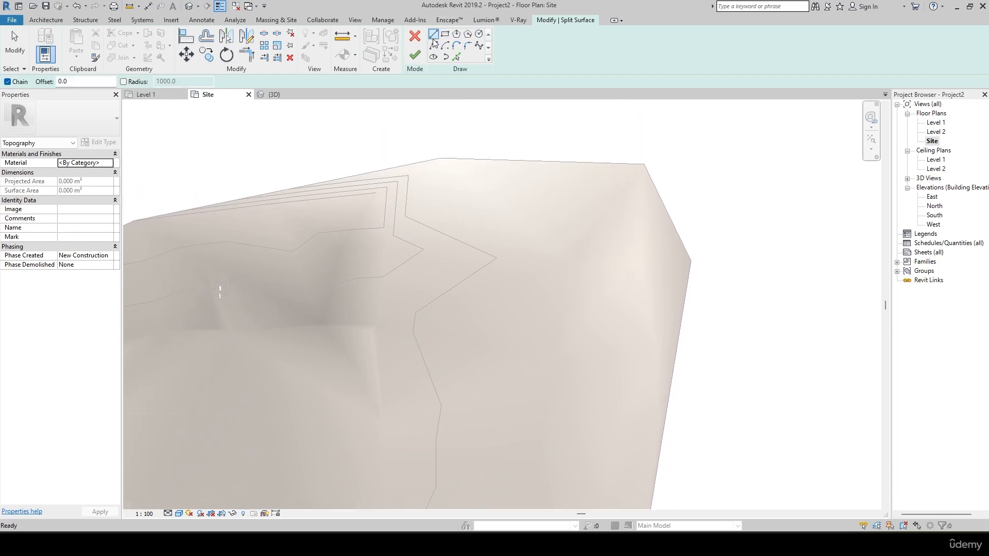
{"action": "middle_click_drag", "start_coordinate": [427, 226], "coordinate": [428, 152]}
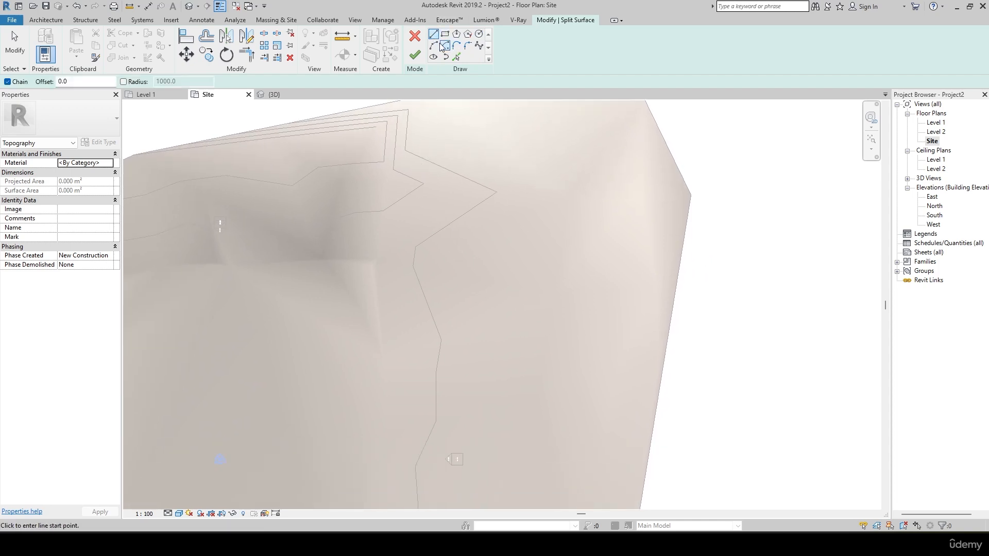
{"action": "middle_click_drag", "start_coordinate": [403, 221], "coordinate": [382, 184]}
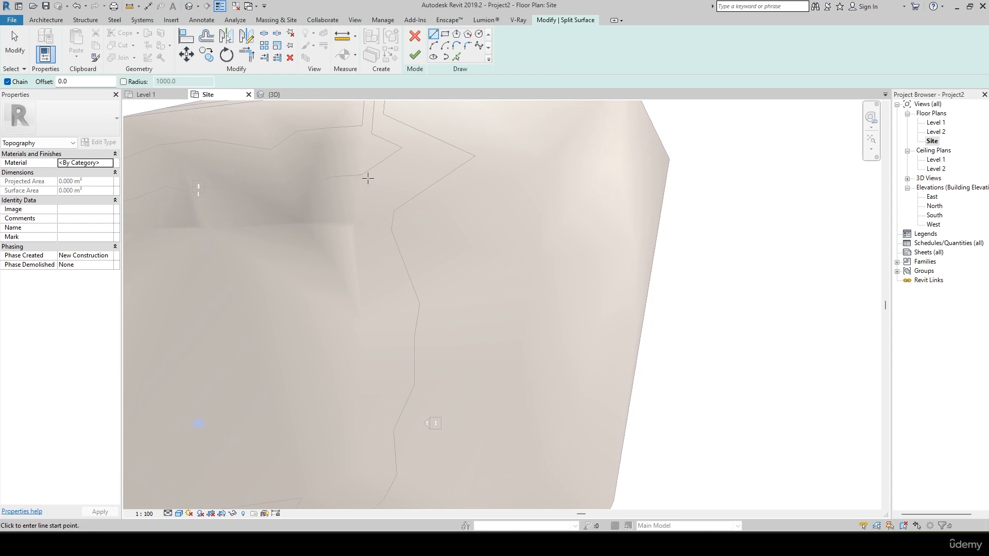
{"action": "left_click", "coordinate": [368, 178]}
{"action": "middle_click_drag", "start_coordinate": [371, 278], "coordinate": [366, 217]}
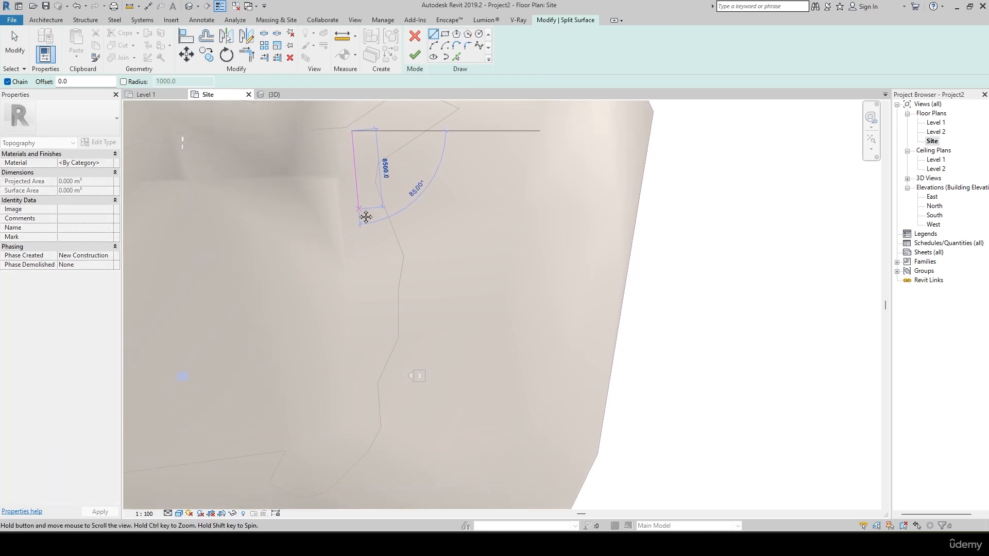
{"action": "left_click", "coordinate": [445, 45]}
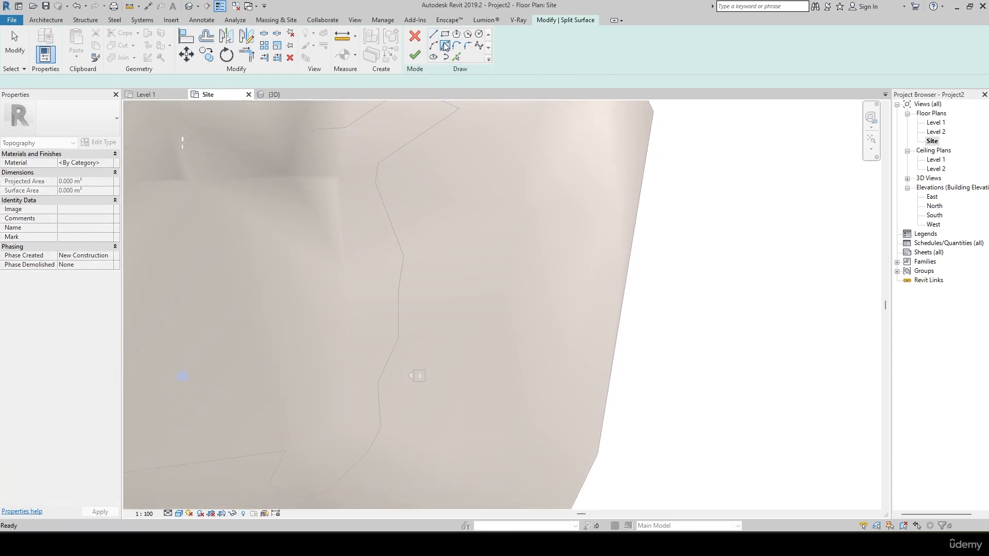
Sketch a spline looping through the terrain's northeastern part and ending on its north edge, and try to finish the split.
{"action": "left_click", "coordinate": [479, 47]}
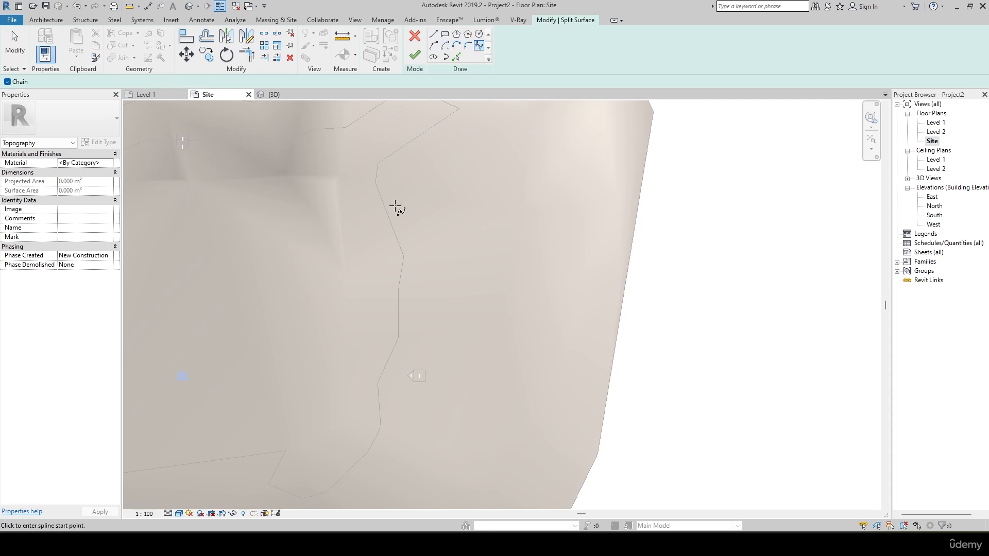
{"action": "left_click", "coordinate": [357, 150]}
{"action": "middle_click_drag", "start_coordinate": [360, 230], "coordinate": [304, 194]}
{"action": "left_click", "coordinate": [309, 216]}
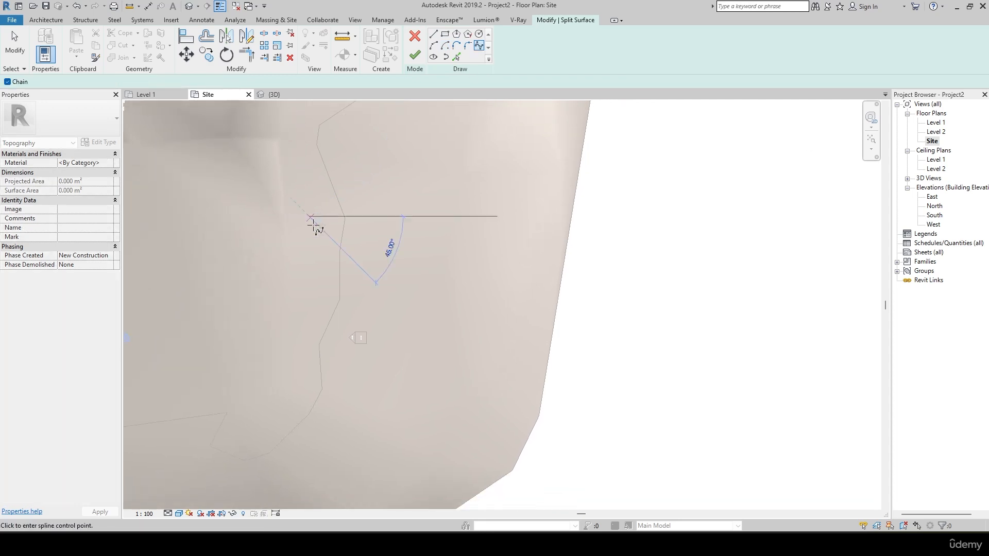
{"action": "left_click", "coordinate": [341, 324]}
{"action": "left_click", "coordinate": [435, 281]}
{"action": "left_click", "coordinate": [522, 208]}
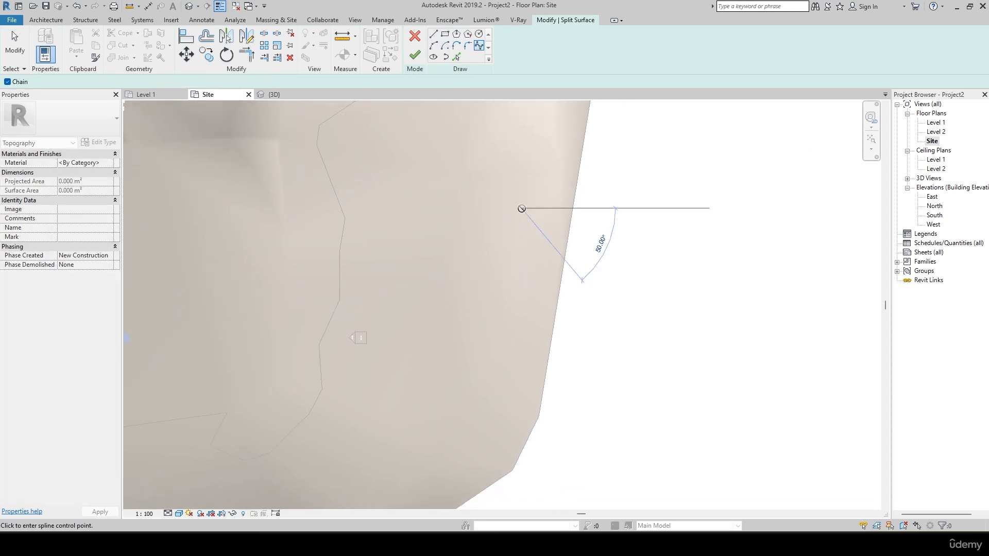
{"action": "middle_click_drag", "start_coordinate": [533, 197], "coordinate": [543, 289]}
{"action": "left_click", "coordinate": [480, 234]}
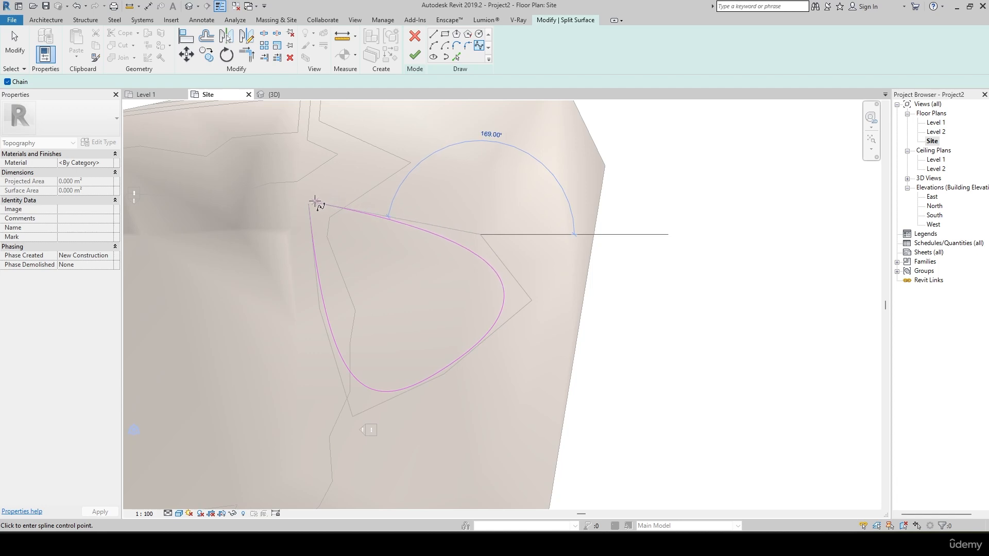
{"action": "left_click", "coordinate": [310, 205]}
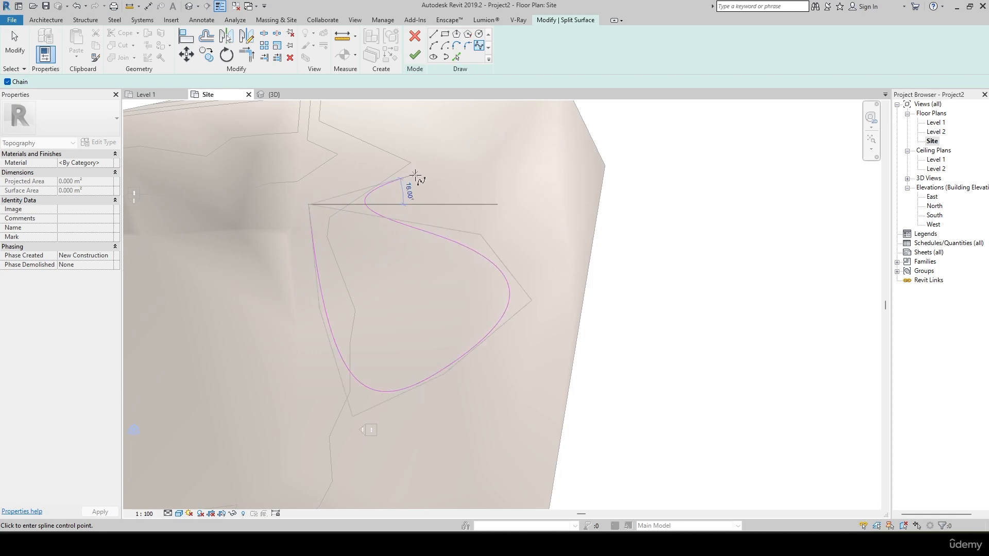
{"action": "middle_click_drag", "start_coordinate": [442, 141], "coordinate": [422, 245]}
{"action": "left_click", "coordinate": [449, 193]}
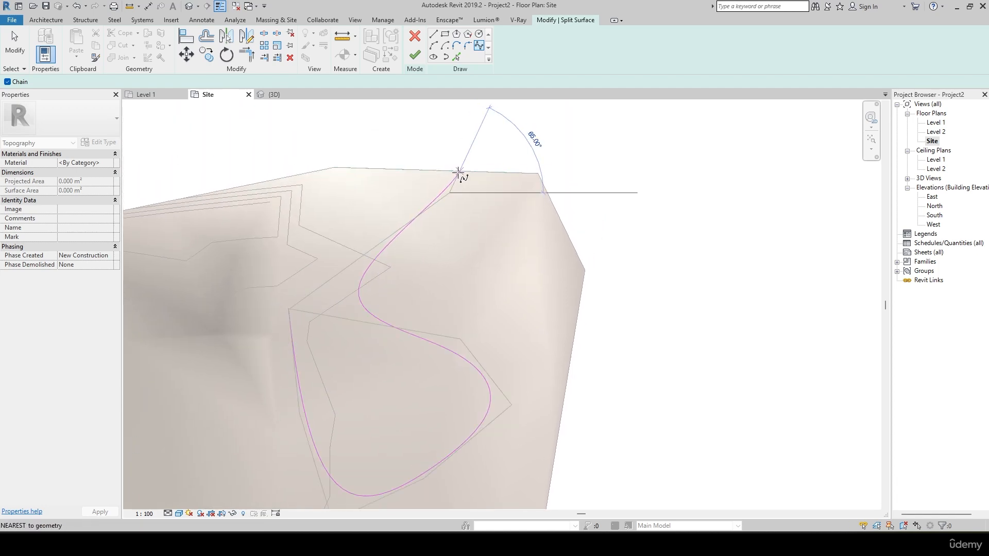
{"action": "left_click", "coordinate": [458, 171]}
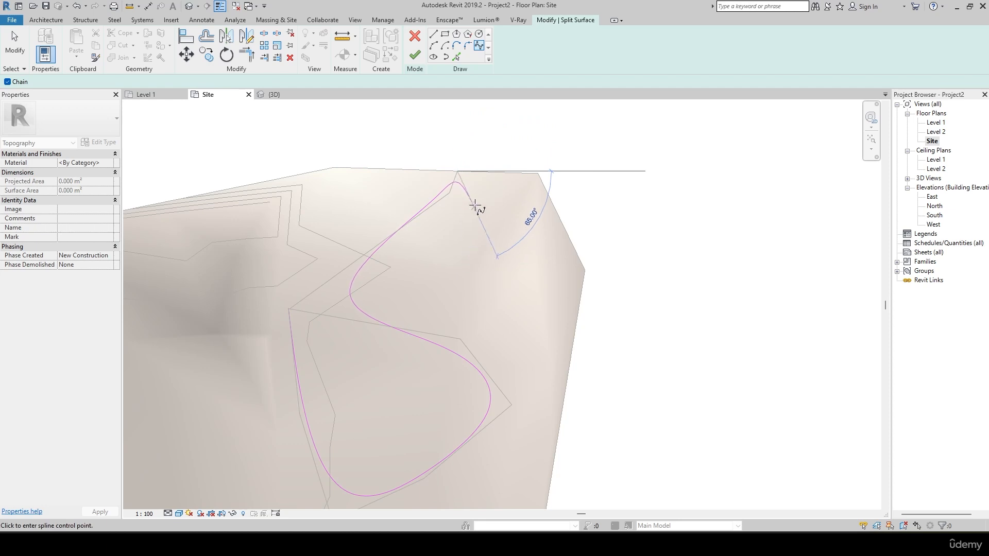
{"action": "left_click", "coordinate": [415, 55]}
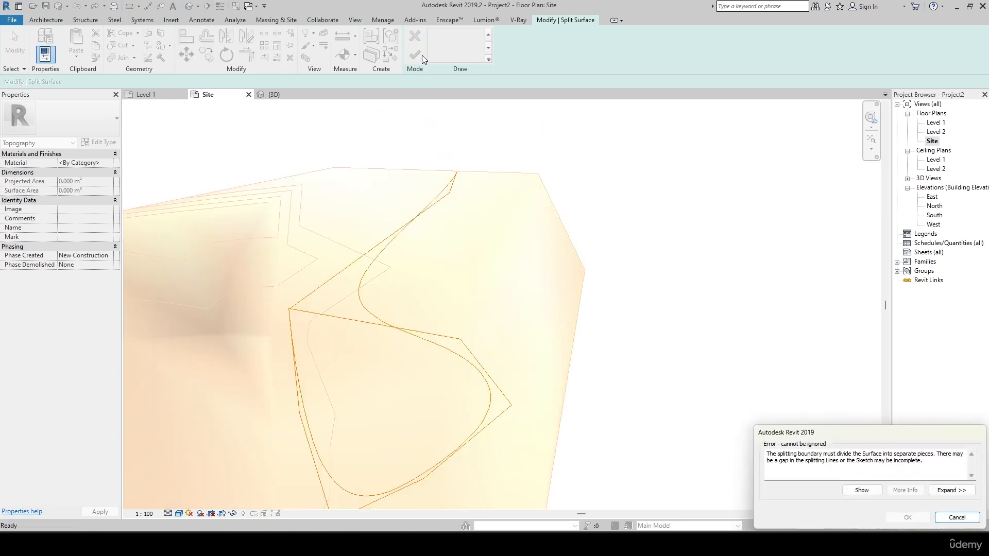
{"action": "left_click", "coordinate": [957, 518]}
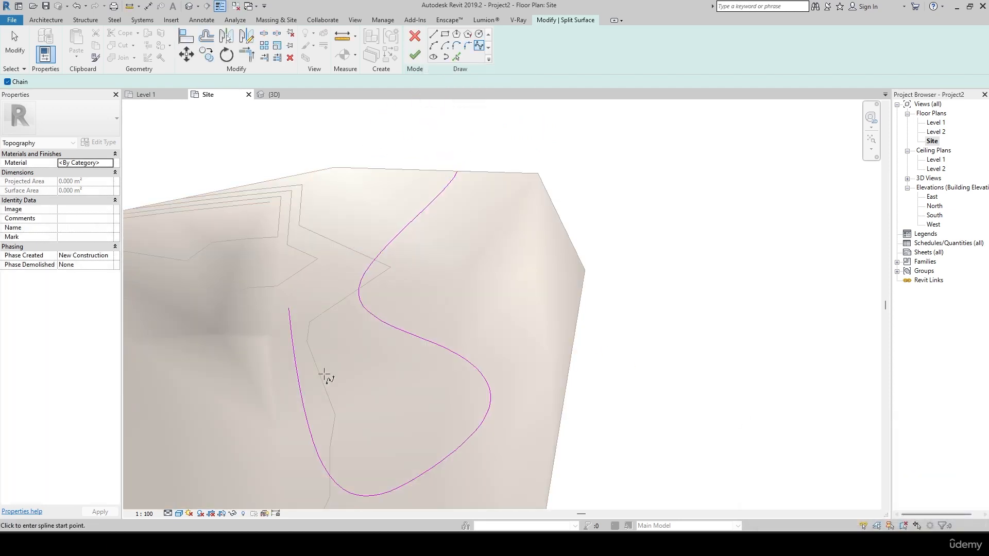
Add a spline segment from the loop's open end up to the terrain's north edge and finish splitting the surface.
{"action": "left_click", "coordinate": [289, 308]}
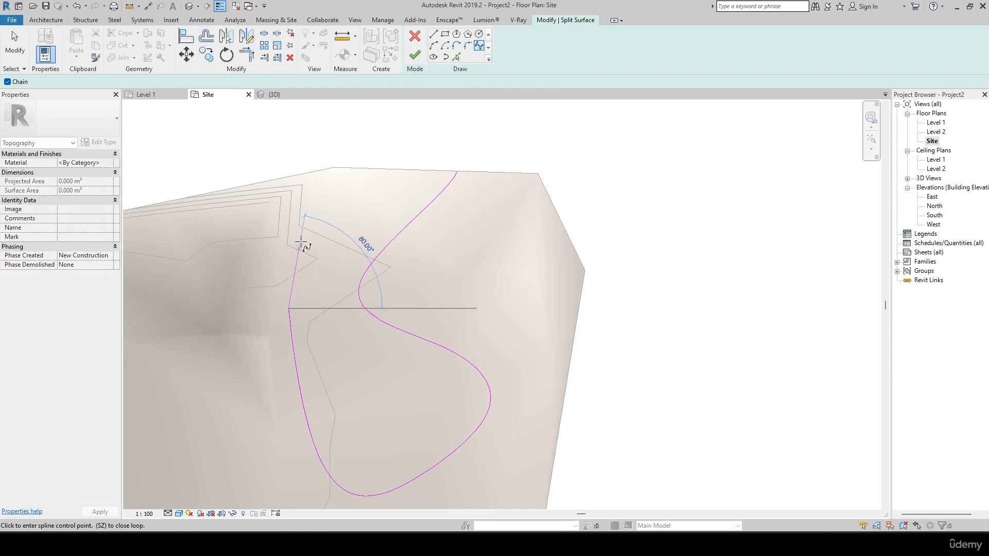
{"action": "left_click", "coordinate": [299, 175]}
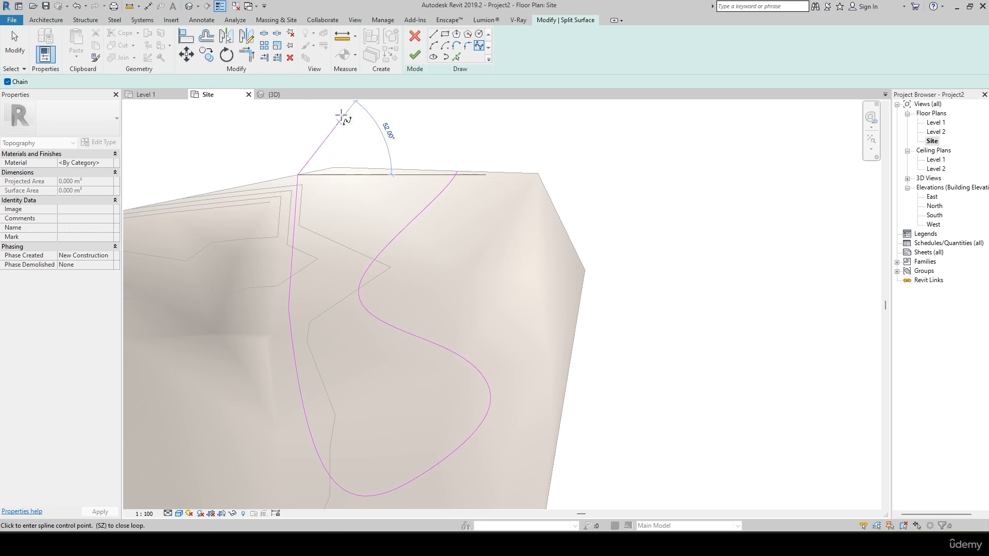
{"action": "left_click", "coordinate": [415, 55]}
{"action": "scroll", "coordinate": [614, 360], "scroll_direction": "down", "scroll_amount": 3}
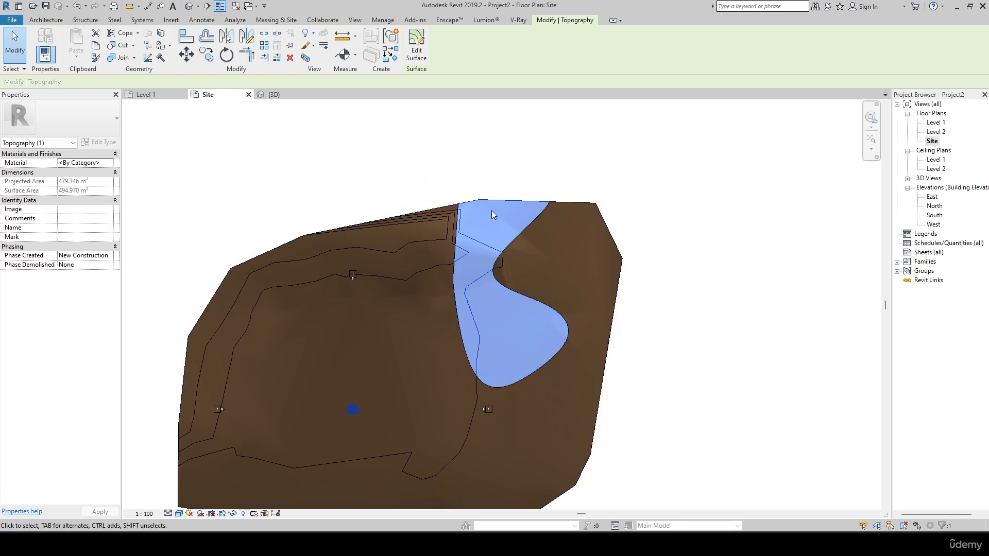
{"action": "left_click", "coordinate": [112, 163]}
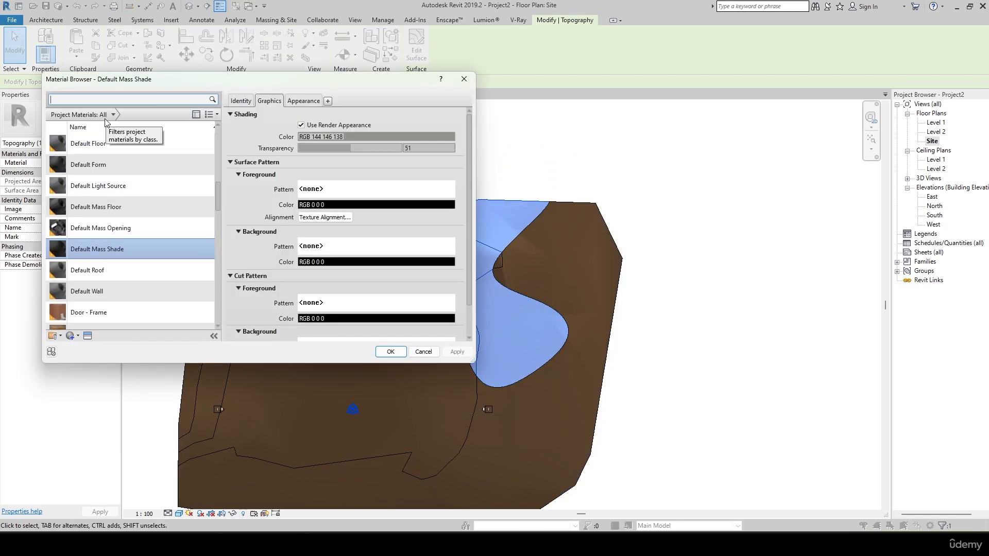
{"action": "scroll", "coordinate": [123, 184], "scroll_direction": "up", "scroll_amount": 10}
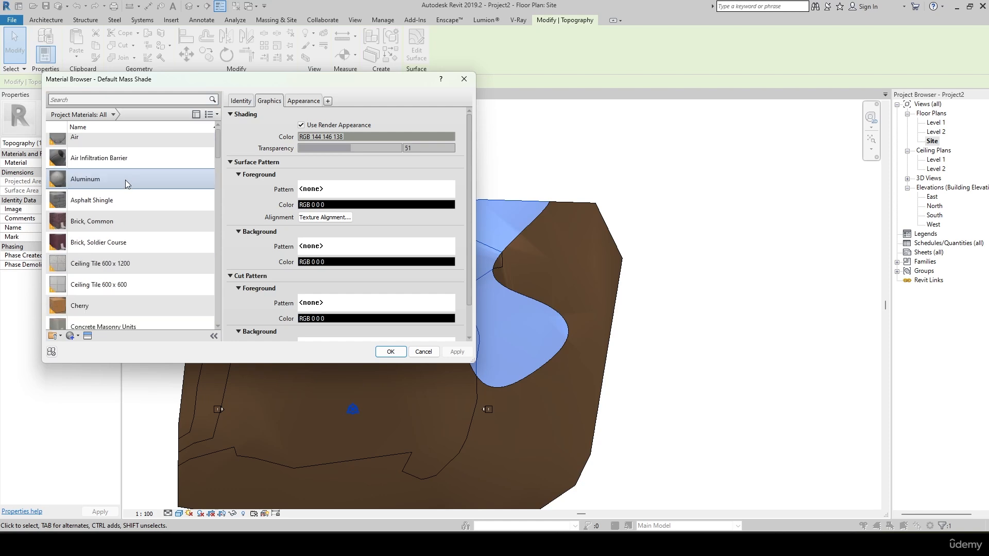
{"action": "scroll", "coordinate": [125, 180], "scroll_direction": "up", "scroll_amount": 1}
{"action": "left_click", "coordinate": [114, 100]}
{"action": "type", "text": "gr"}
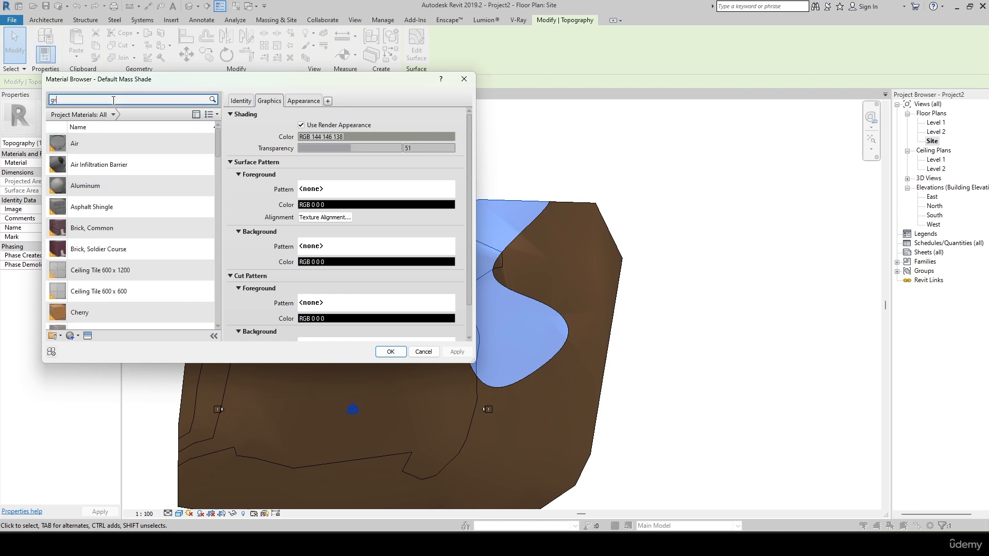
{"action": "type", "text": "ee"}
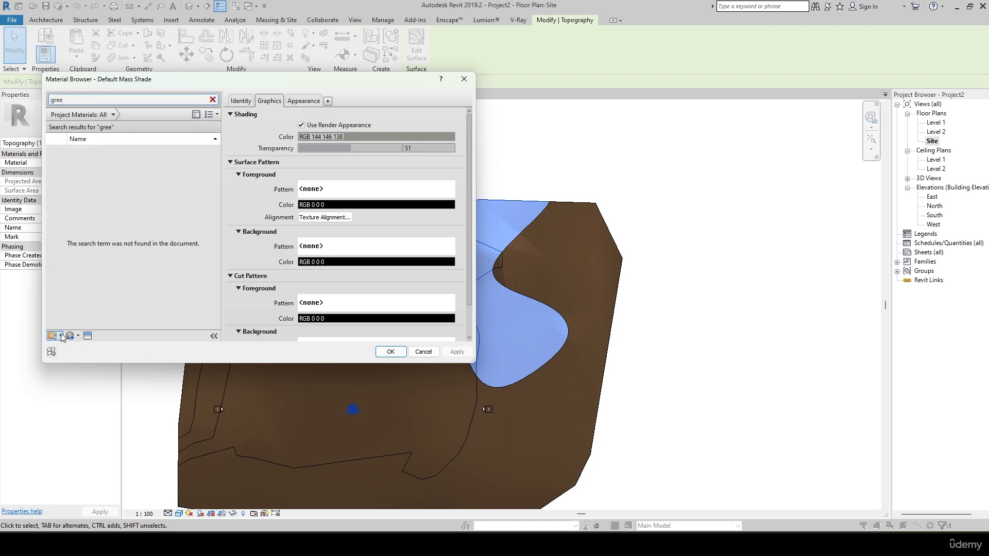
{"action": "left_click", "coordinate": [72, 336]}
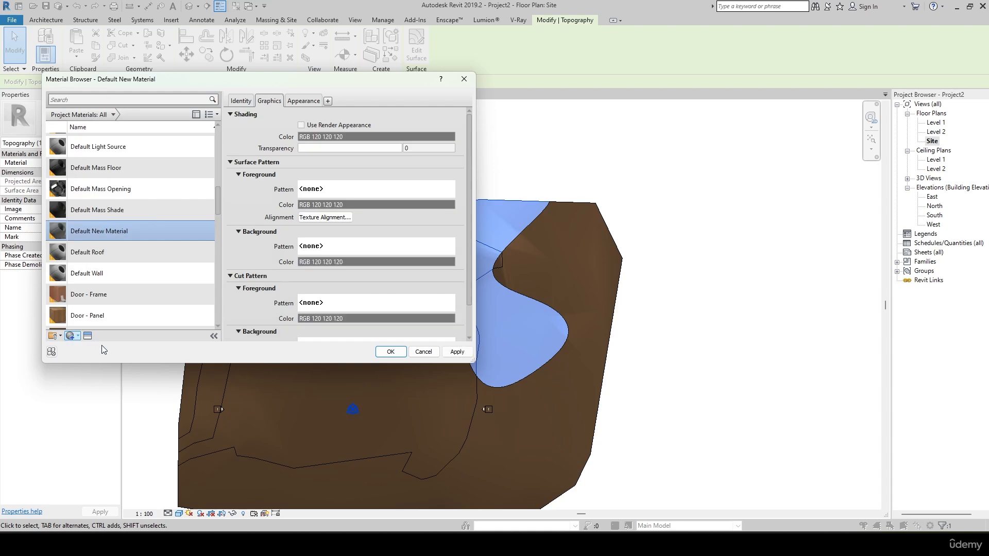
{"action": "scroll", "coordinate": [103, 288], "scroll_direction": "down", "scroll_amount": 1}
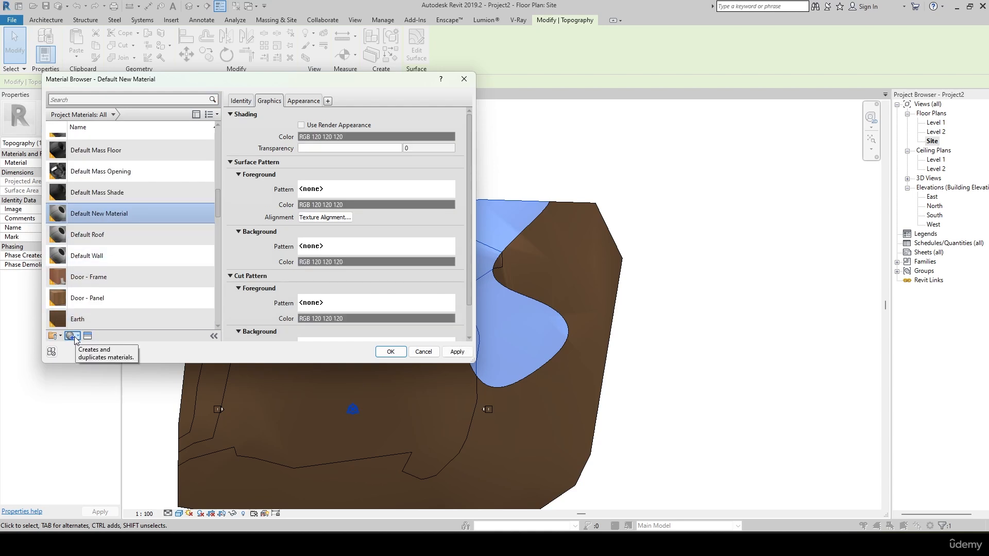
{"action": "scroll", "coordinate": [62, 155], "scroll_direction": "up", "scroll_amount": 1}
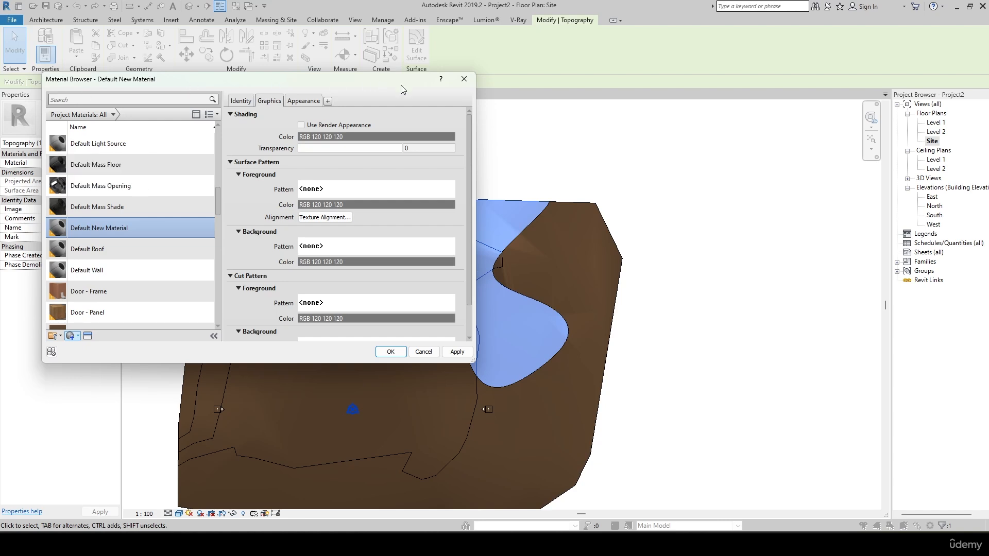
{"action": "left_click", "coordinate": [463, 81]}
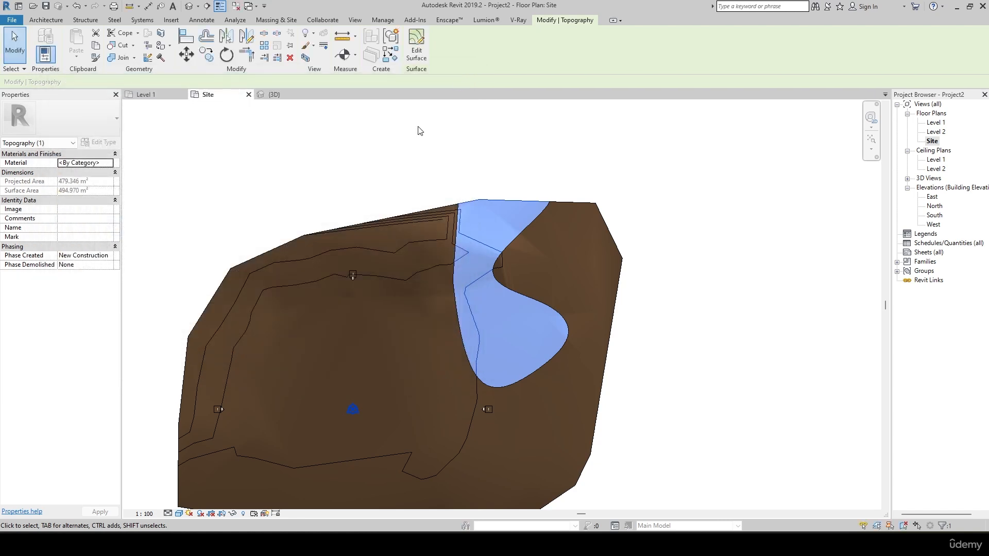
Create a new project material named Grass for the split-off curved terrain area.
{"action": "left_click", "coordinate": [109, 163]}
{"action": "scroll", "coordinate": [121, 295], "scroll_direction": "down", "scroll_amount": 1}
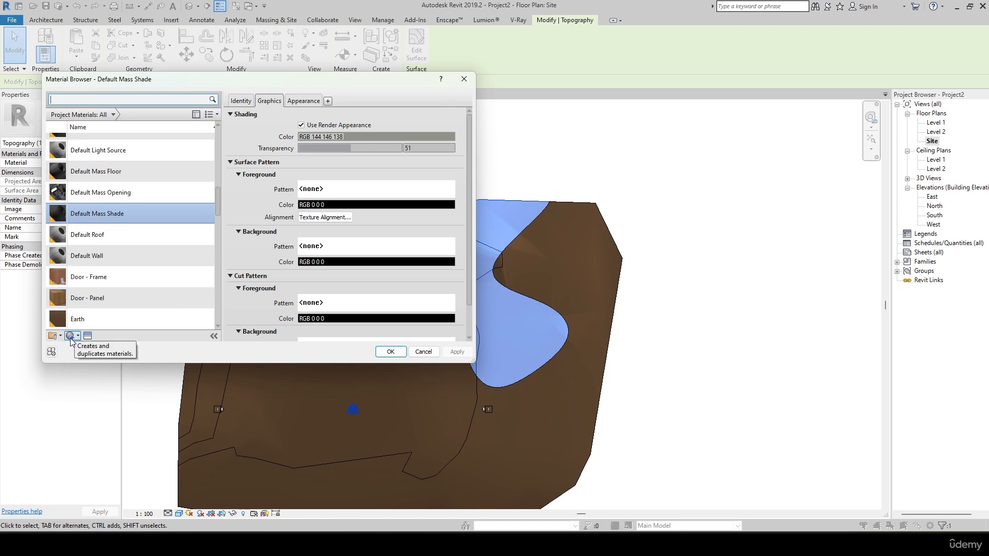
{"action": "left_click", "coordinate": [72, 336]}
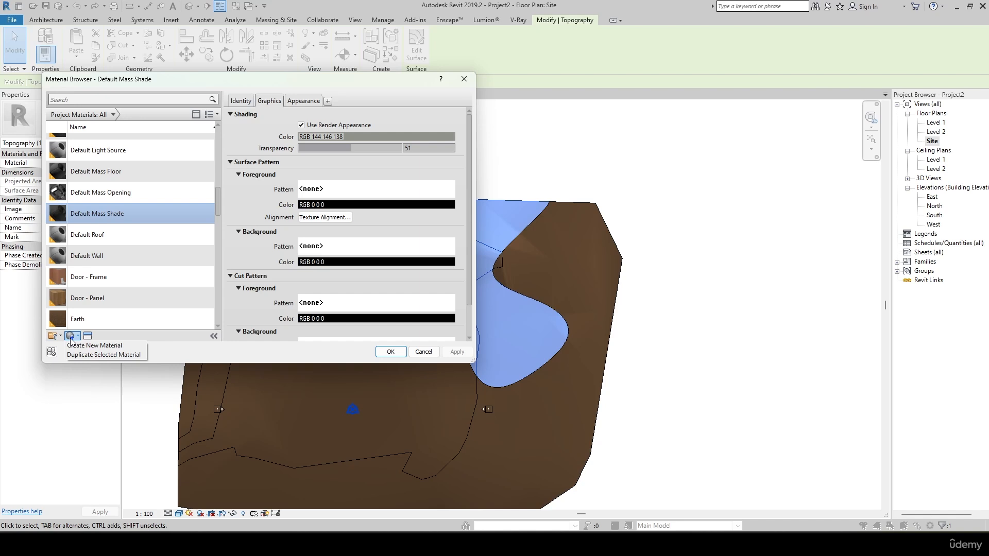
{"action": "left_click", "coordinate": [78, 345]}
{"action": "right_click", "coordinate": [102, 232]}
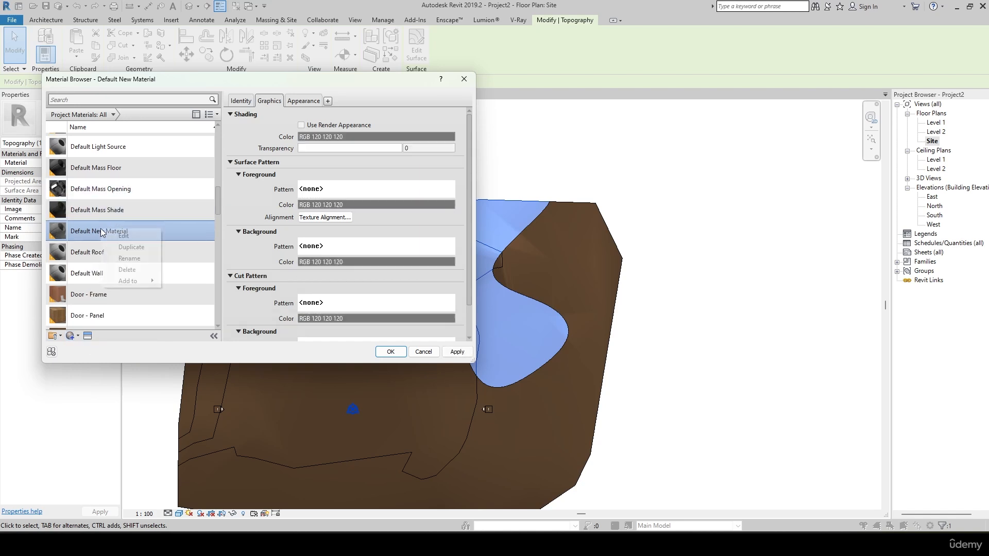
{"action": "left_click", "coordinate": [129, 258]}
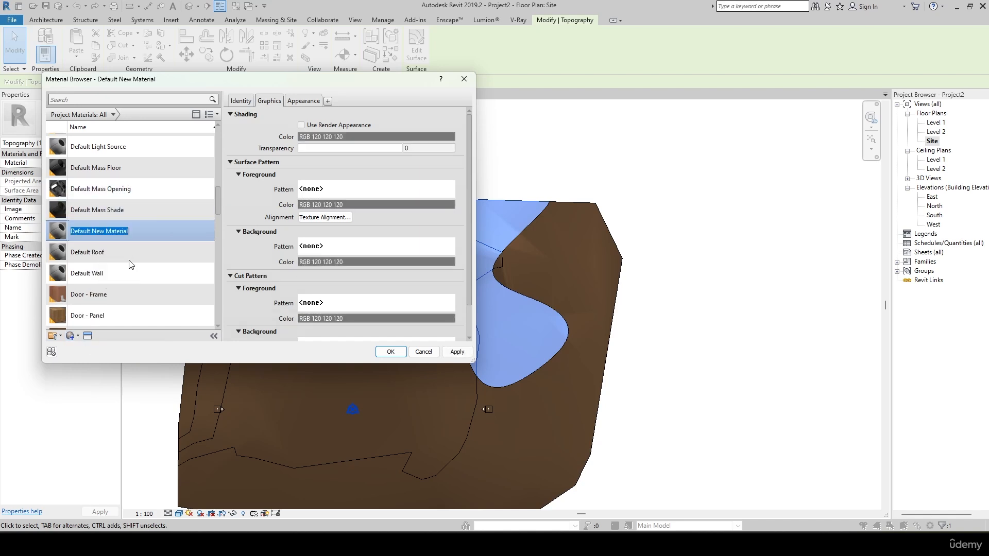
{"action": "type", "text": "Grass"}
{"action": "key", "text": "Return"}
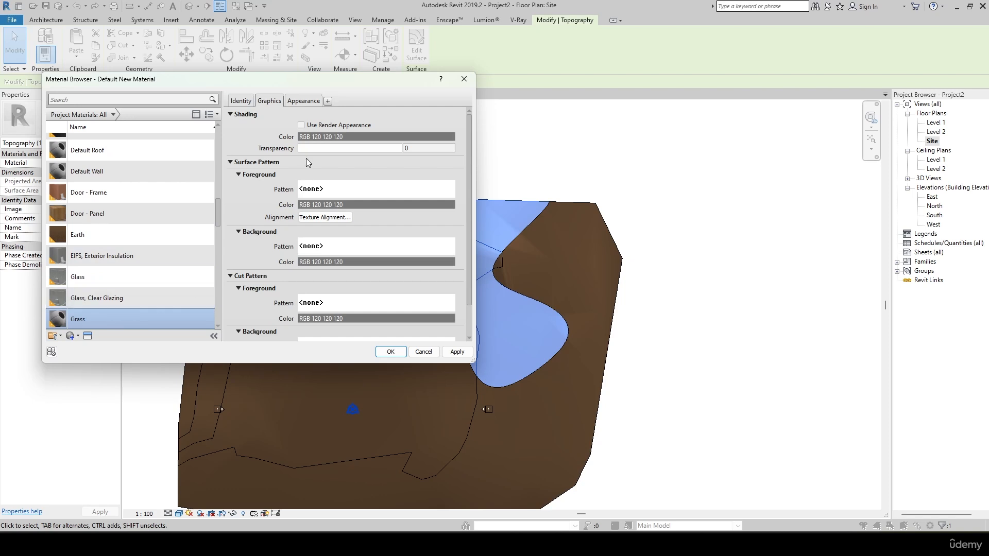
Give the Grass material the Grass - Generic appearance from the Appearance Library and assign it to the split-off area.
{"action": "scroll", "coordinate": [157, 287], "scroll_direction": "down", "scroll_amount": 5}
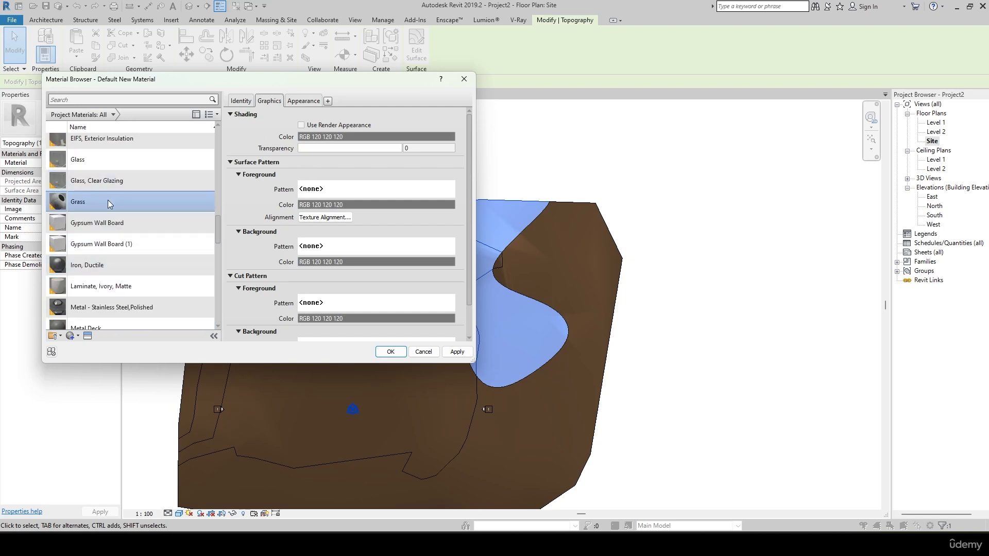
{"action": "left_click", "coordinate": [88, 337]}
{"action": "left_click_drag", "start_coordinate": [603, 119], "coordinate": [568, 76]}
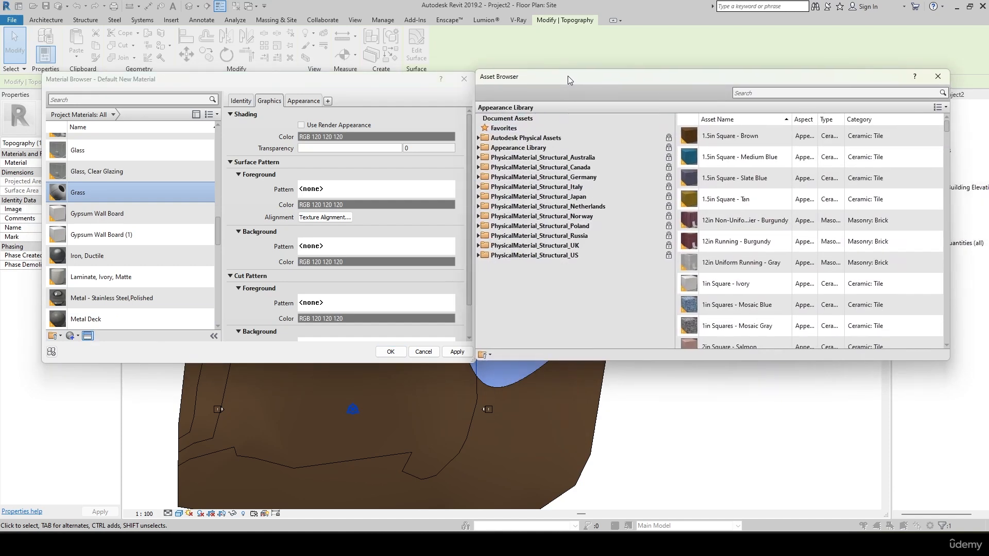
{"action": "left_click", "coordinate": [478, 148]}
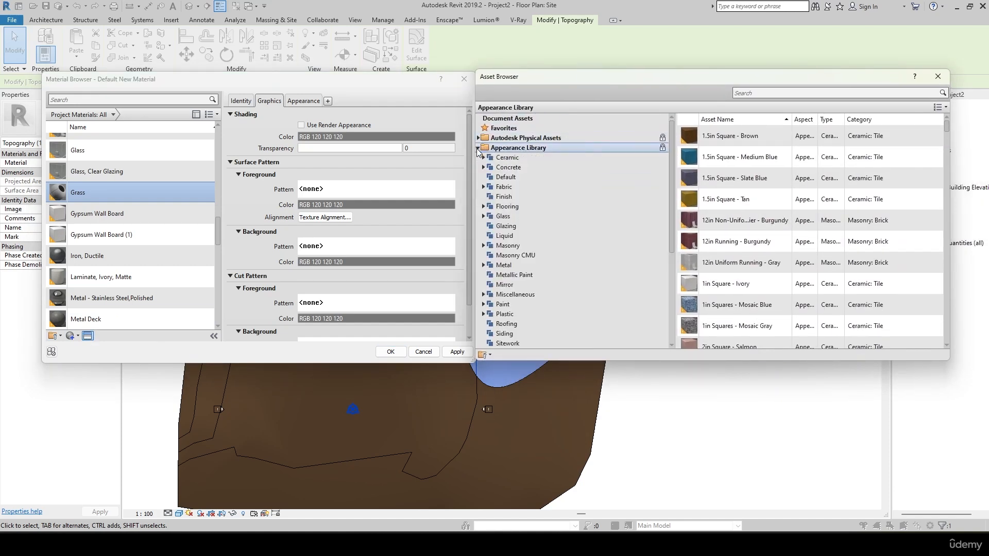
{"action": "left_click", "coordinate": [775, 94]}
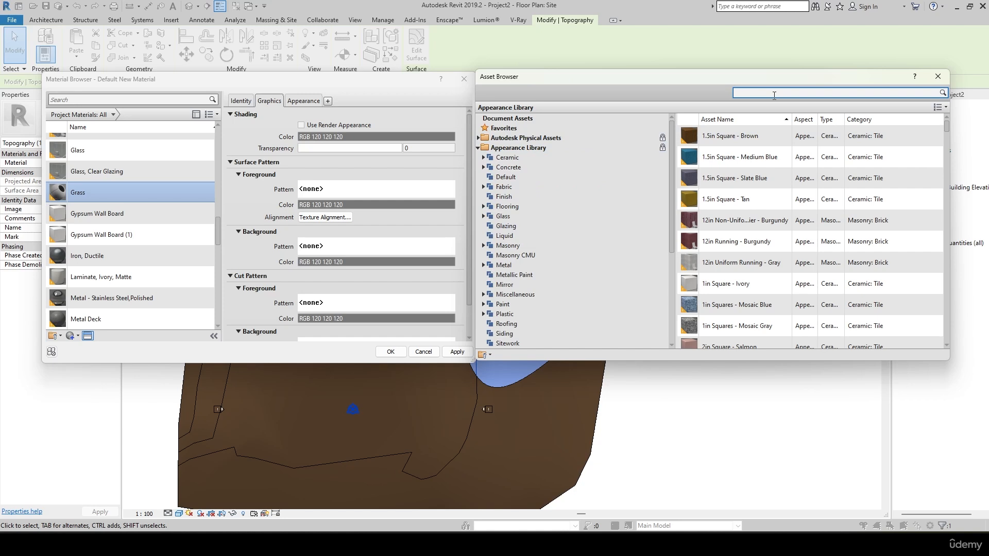
{"action": "key", "text": "Return"}
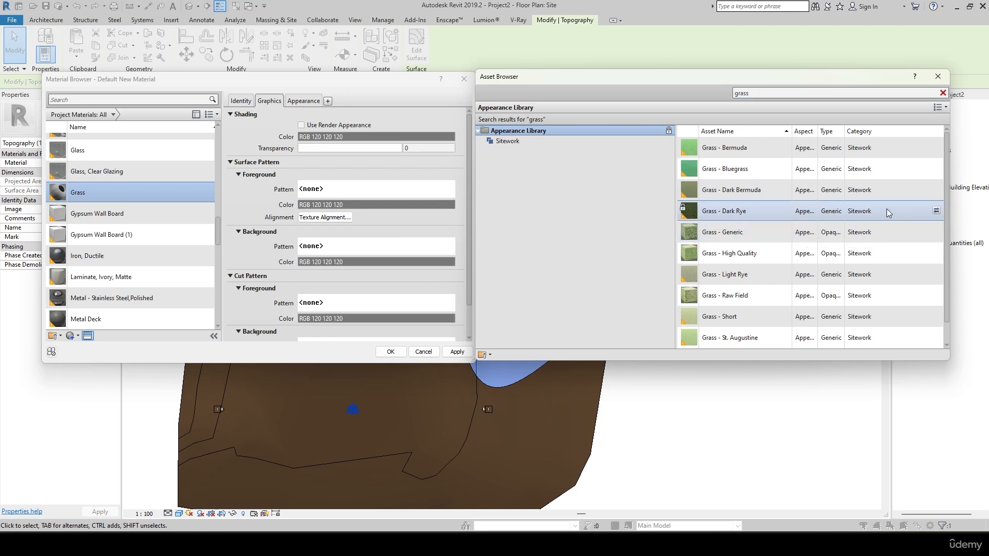
{"action": "left_click", "coordinate": [936, 234]}
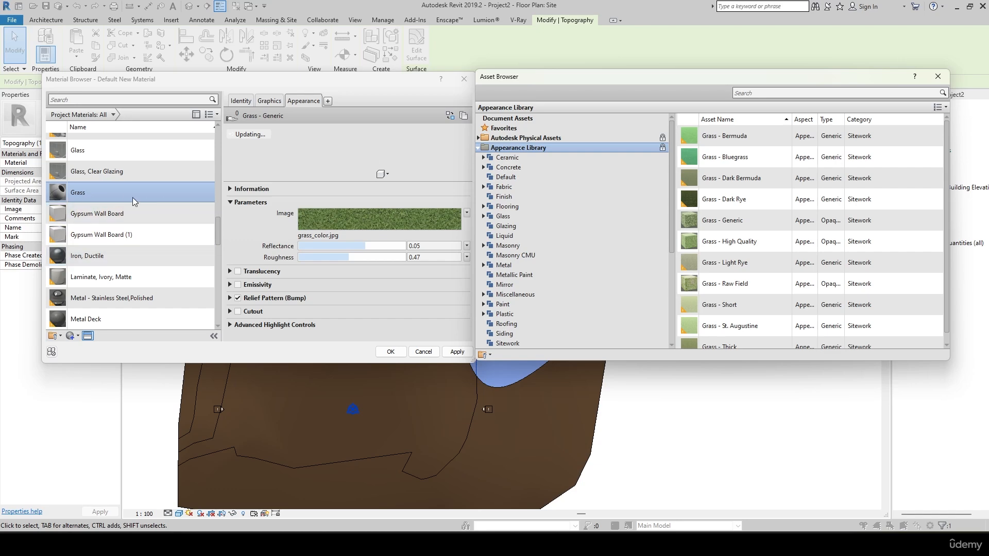
{"action": "left_click", "coordinate": [455, 351]}
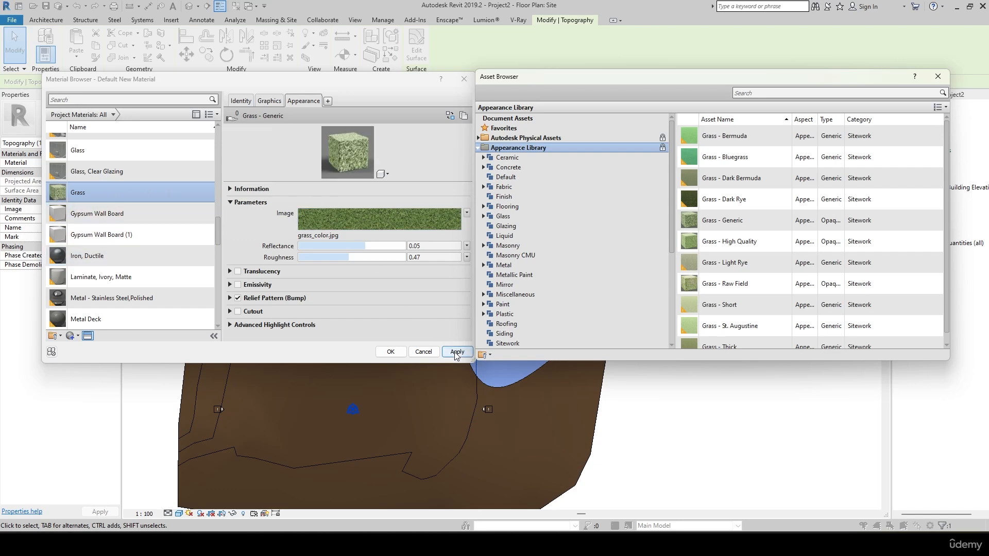
{"action": "left_click", "coordinate": [390, 352]}
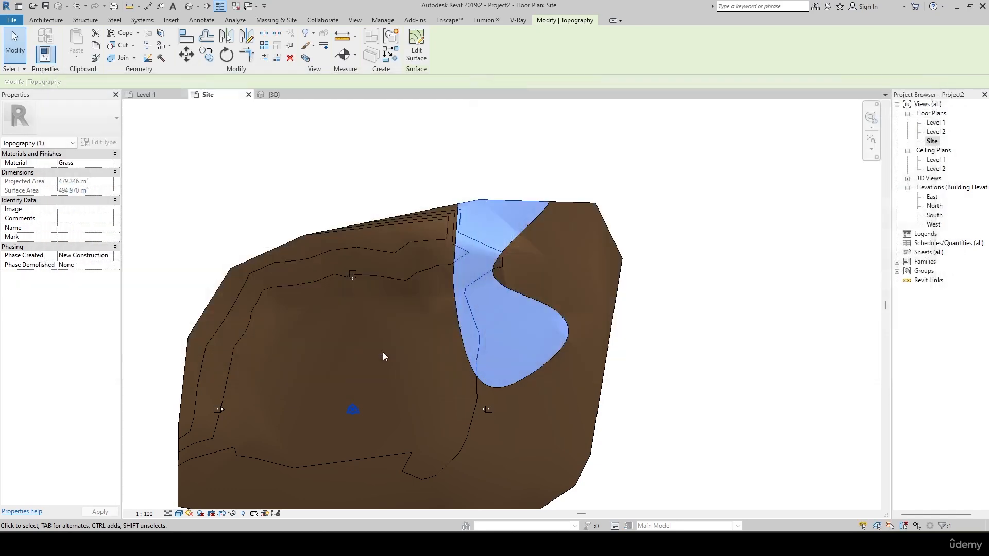
{"action": "left_click", "coordinate": [744, 151]}
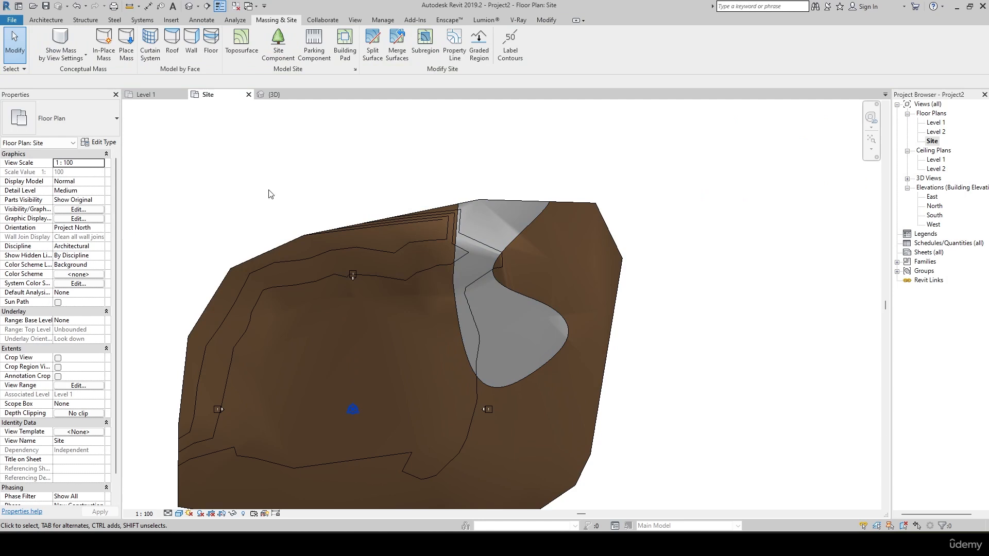
Set the Grass material's reflectance to 0.07 and roughness to 0.89, and disable its relief pattern.
{"action": "left_click", "coordinate": [504, 200]}
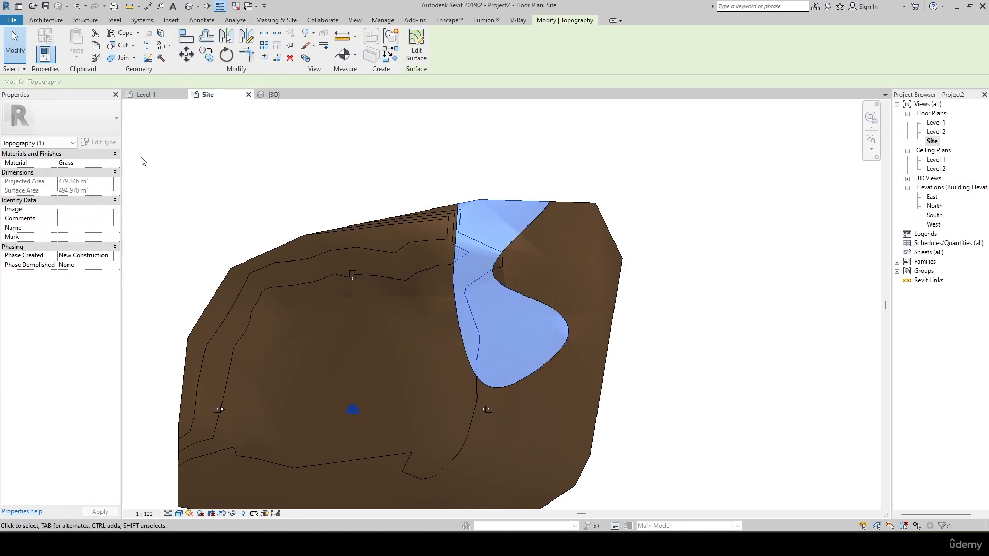
{"action": "left_click", "coordinate": [110, 163]}
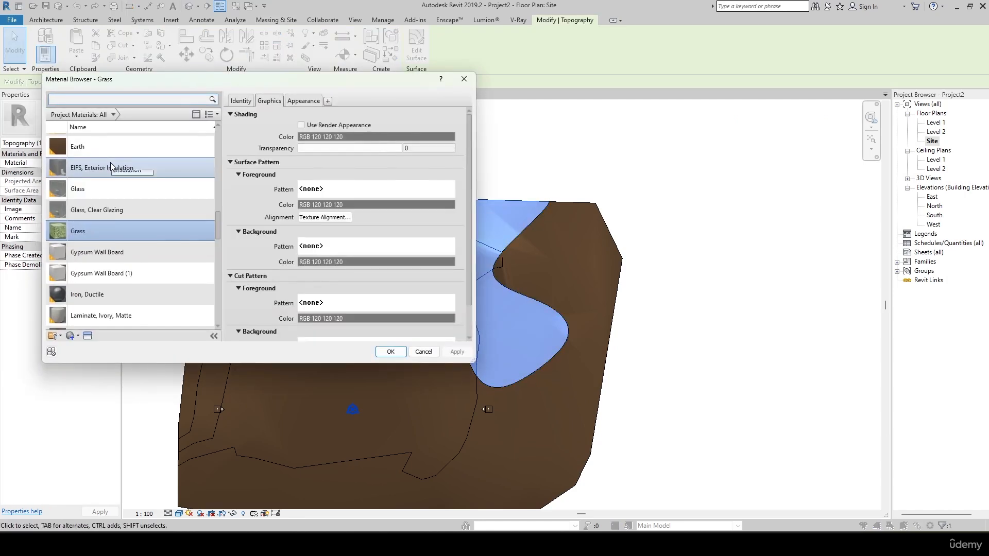
{"action": "left_click", "coordinate": [296, 101]}
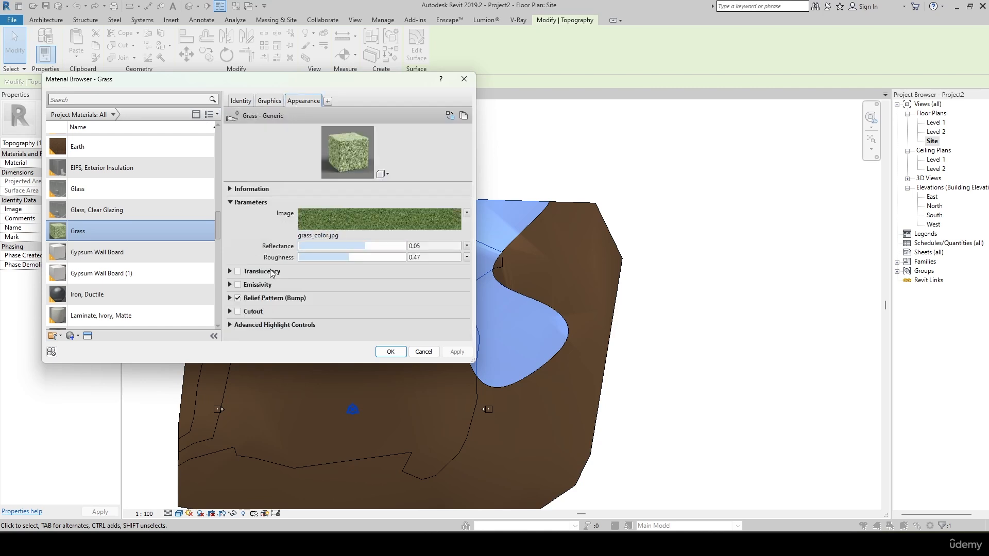
{"action": "mouse_move", "coordinate": [369, 247]}
{"action": "left_mouse_down"}
{"action": "mouse_move", "coordinate": [397, 247]}
{"action": "mouse_move", "coordinate": [350, 257]}
{"action": "mouse_move", "coordinate": [394, 257]}
{"action": "left_mouse_up"}
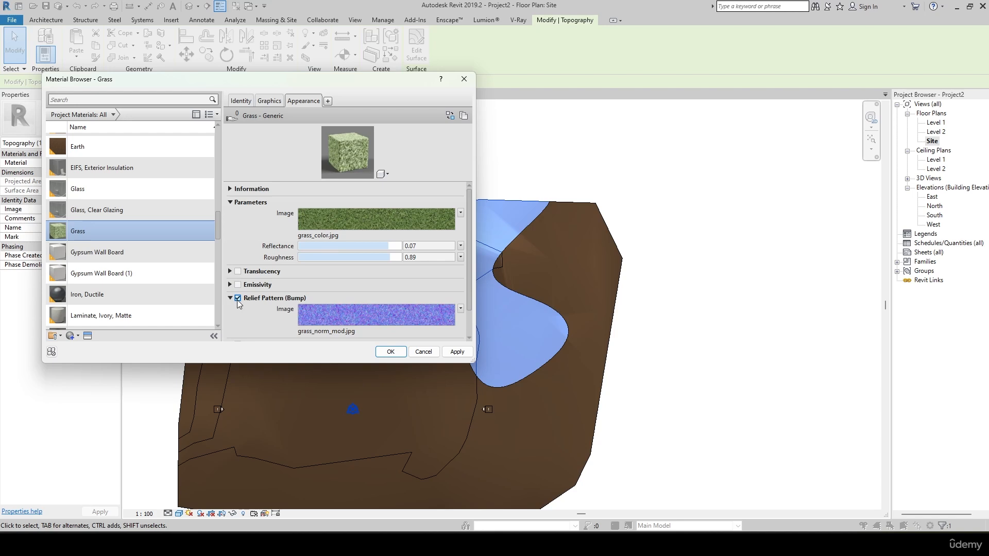
{"action": "left_click", "coordinate": [237, 298]}
{"action": "left_click", "coordinate": [457, 351]}
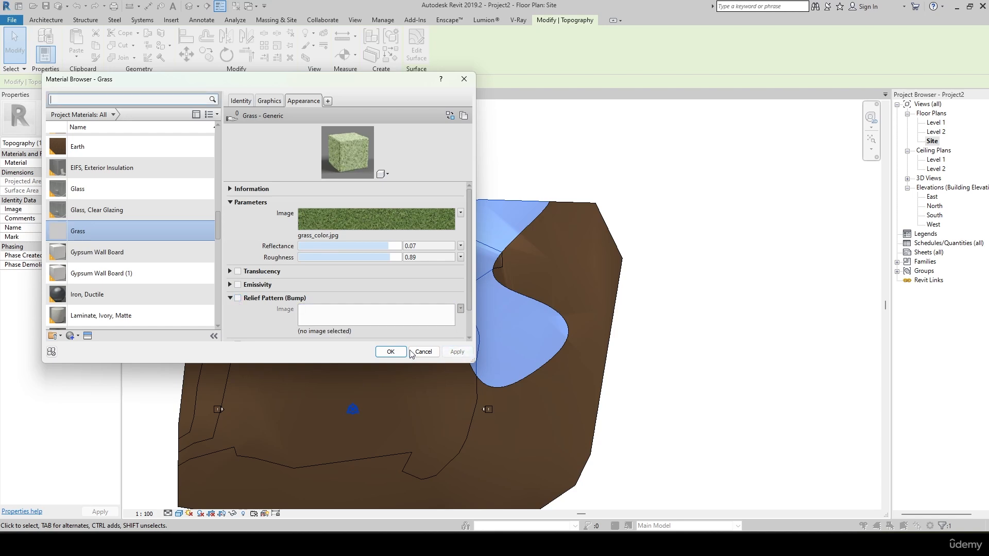
{"action": "left_click", "coordinate": [390, 351]}
{"action": "left_click", "coordinate": [635, 262]}
Examine the split-off area's surface and borders in the 3D view from several angles.
{"action": "middle_click_drag", "start_coordinate": [675, 305], "coordinate": [671, 238]}
{"action": "left_click", "coordinate": [275, 95]}
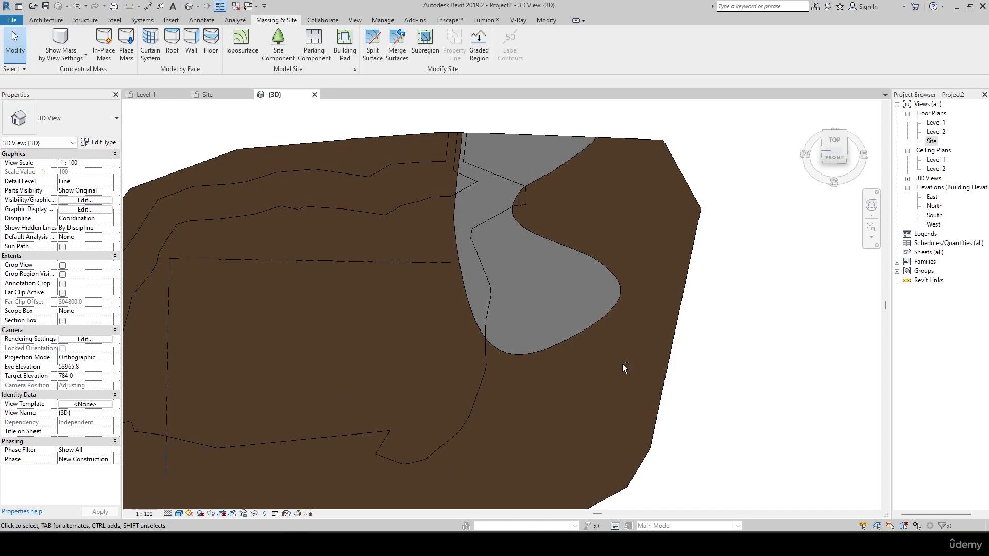
{"action": "middle_click_drag", "start_coordinate": [623, 363], "coordinate": [348, 144], "text": "shift"}
{"action": "scroll", "coordinate": [510, 266], "scroll_direction": "up", "scroll_amount": 3}
{"action": "scroll", "coordinate": [392, 221], "scroll_direction": "up", "scroll_amount": 2}
{"action": "middle_click_drag", "start_coordinate": [486, 352], "coordinate": [342, 139]}
{"action": "scroll", "coordinate": [380, 225], "scroll_direction": "up", "scroll_amount": 2}
{"action": "scroll", "coordinate": [205, 237], "scroll_direction": "down", "scroll_amount": 2}
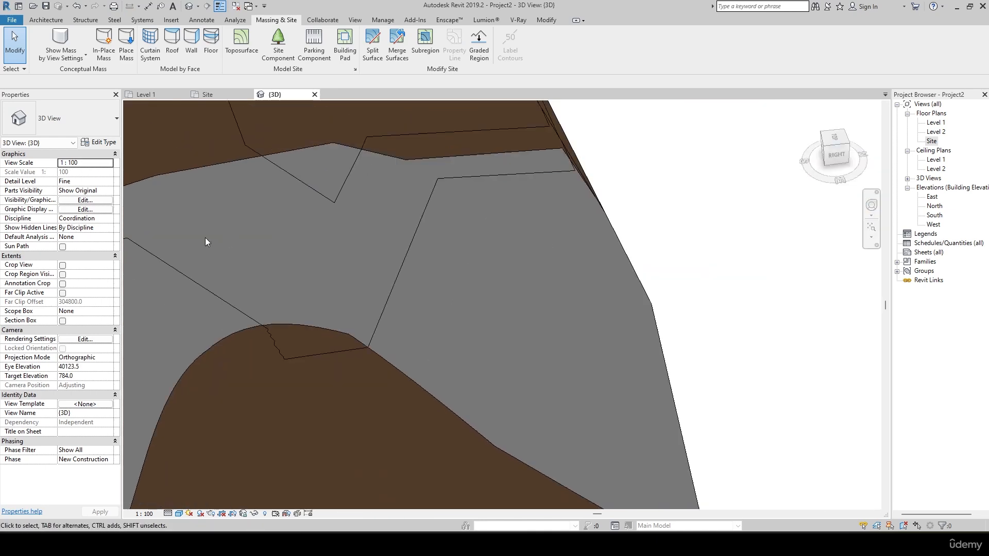
{"action": "scroll", "coordinate": [316, 253], "scroll_direction": "down", "scroll_amount": 2}
Set the 3D view's visual style to Realistic and check the grass material on the split-off area.
{"action": "left_click", "coordinate": [178, 513]}
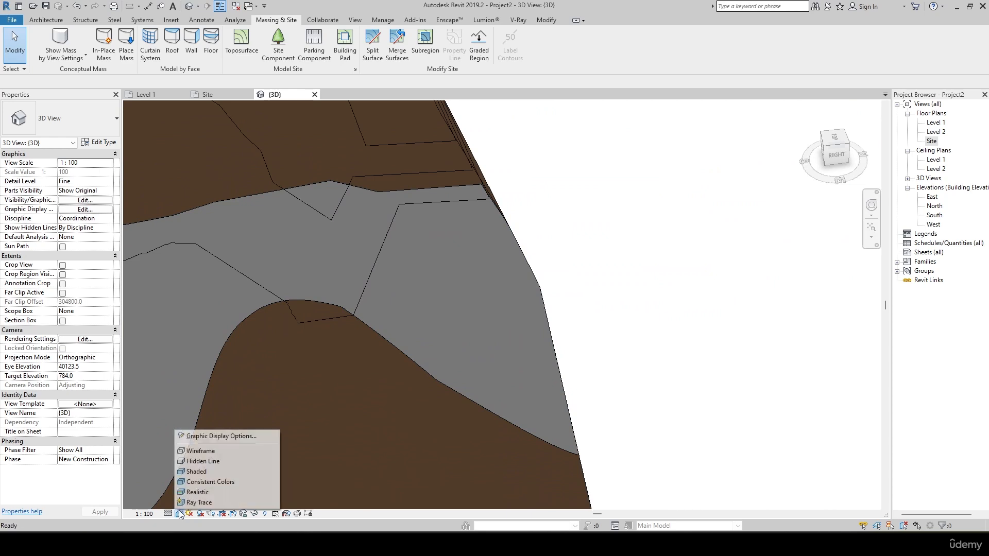
{"action": "left_click", "coordinate": [187, 494]}
{"action": "middle_click_drag", "start_coordinate": [680, 222], "coordinate": [633, 272], "text": "shift"}
{"action": "scroll", "coordinate": [571, 352], "scroll_direction": "up", "scroll_amount": 2}
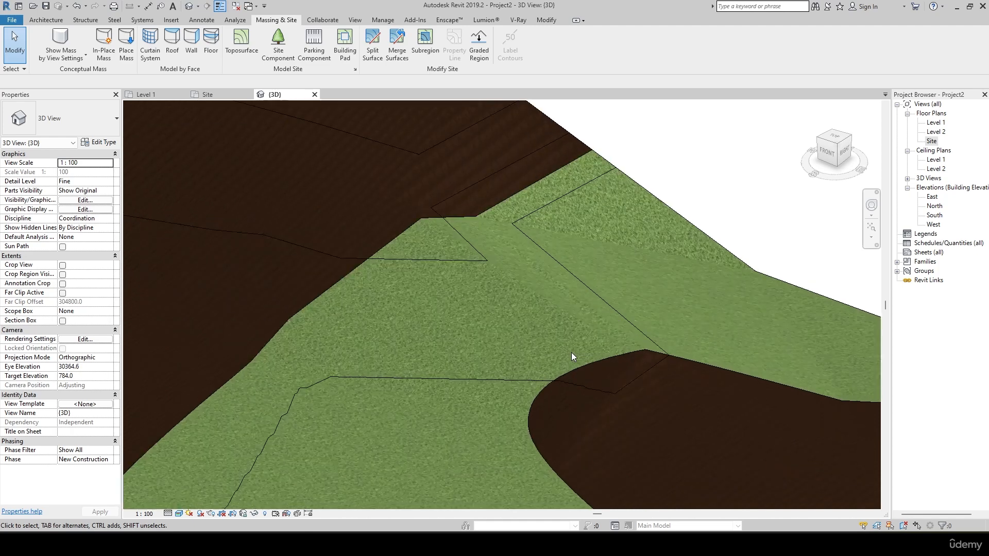
{"action": "scroll", "coordinate": [457, 260], "scroll_direction": "down", "scroll_amount": 5}
{"action": "middle_click_drag", "start_coordinate": [457, 265], "coordinate": [596, 415], "text": "shift"}
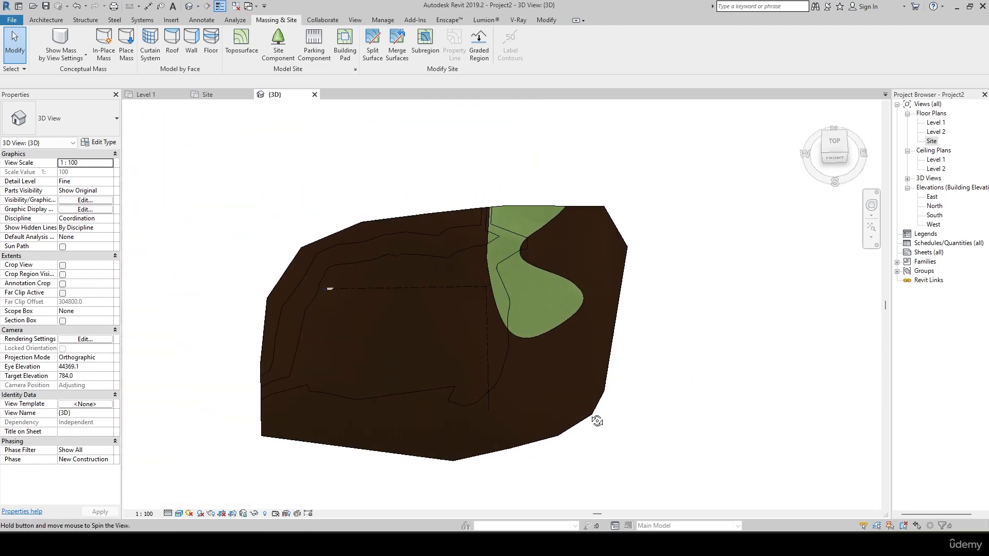
{"action": "left_click", "coordinate": [373, 220]}
{"action": "left_click", "coordinate": [765, 214]}
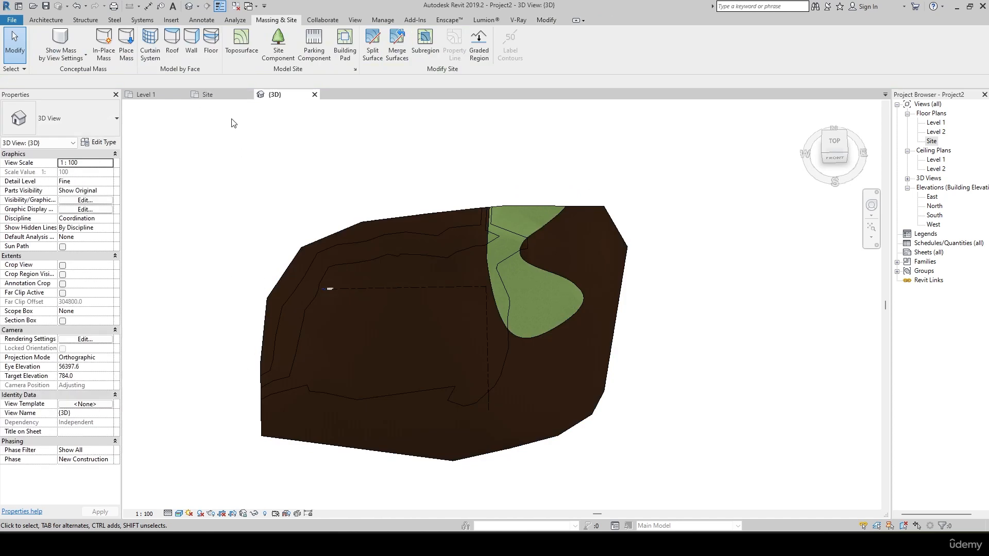
Merge the curved grass area back into the main terrain surface in the Site floor plan.
{"action": "left_click", "coordinate": [209, 94]}
{"action": "scroll", "coordinate": [565, 346], "scroll_direction": "down", "scroll_amount": 4}
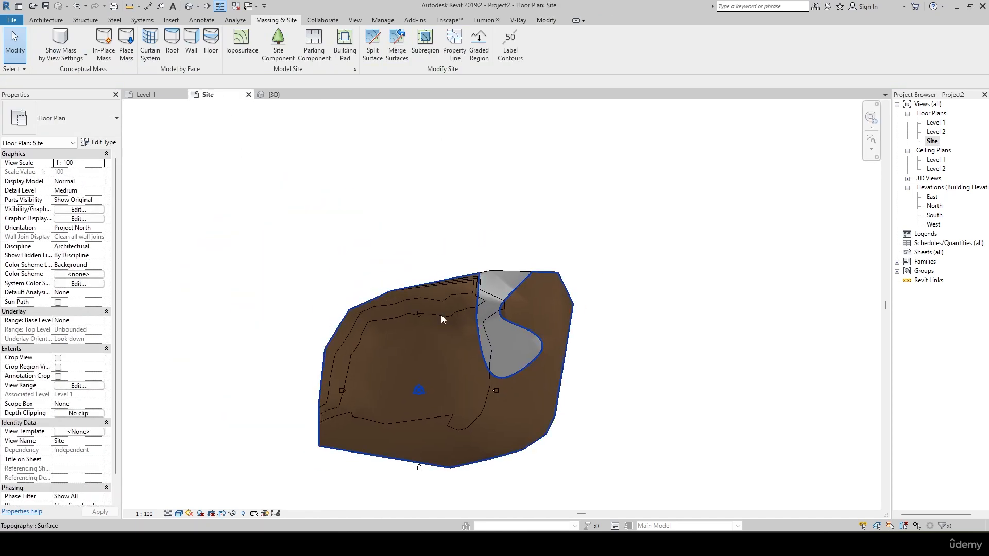
{"action": "scroll", "coordinate": [500, 305], "scroll_direction": "up", "scroll_amount": 5}
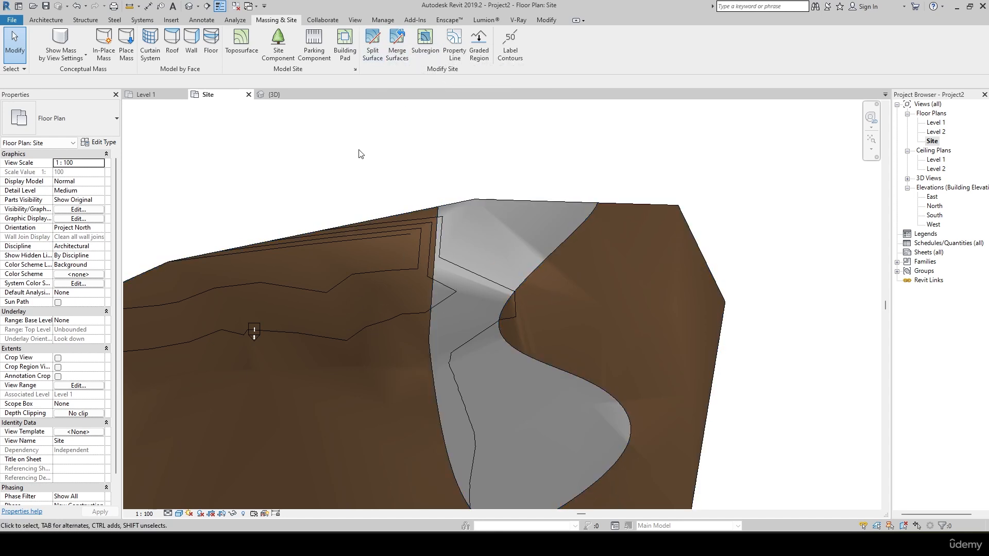
{"action": "left_click", "coordinate": [397, 41]}
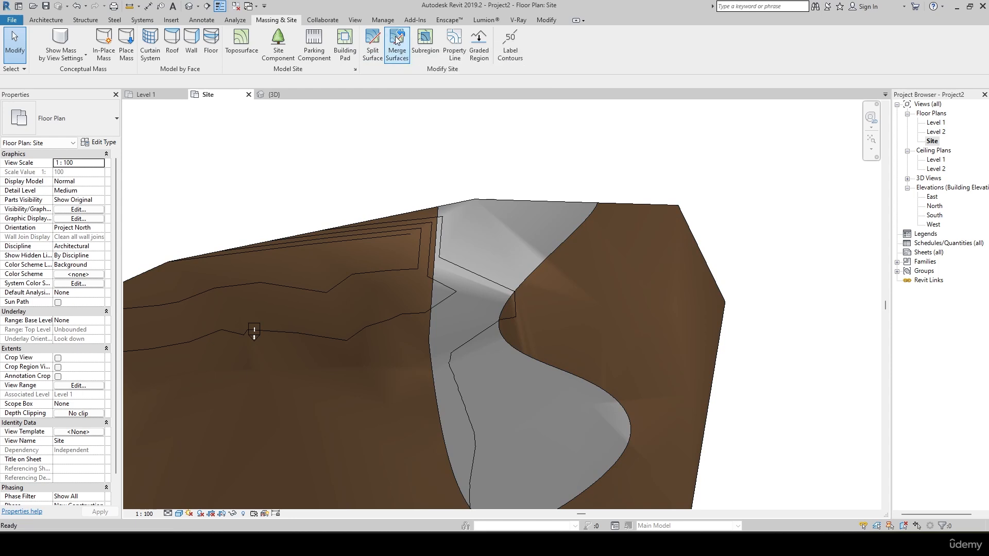
{"action": "left_click", "coordinate": [372, 220]}
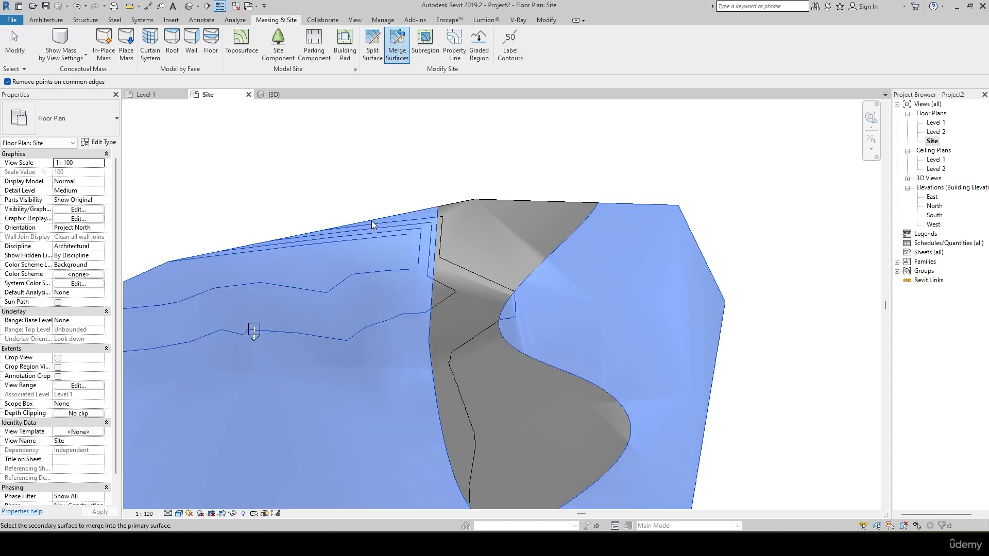
{"action": "left_click", "coordinate": [486, 200]}
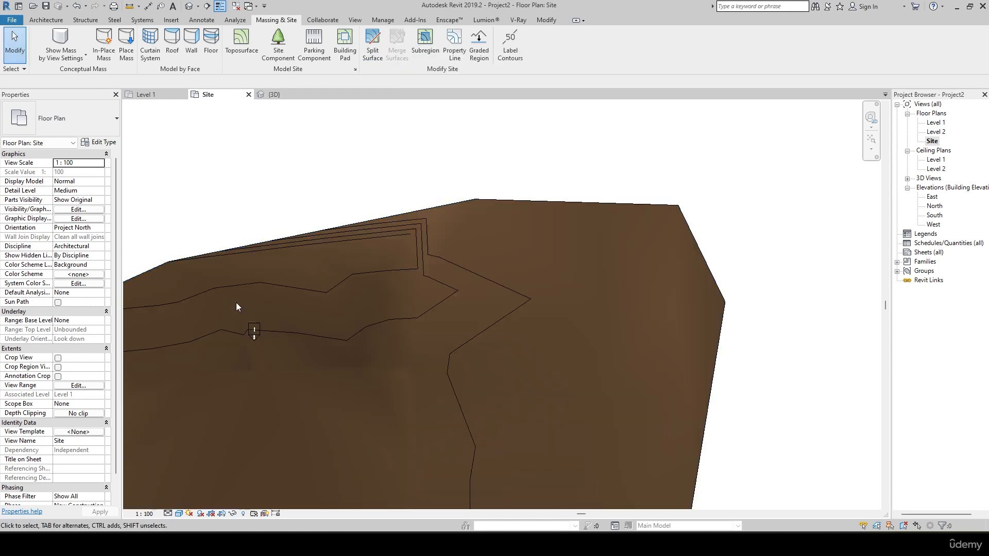
{"action": "scroll", "coordinate": [454, 303], "scroll_direction": "down", "scroll_amount": 2}
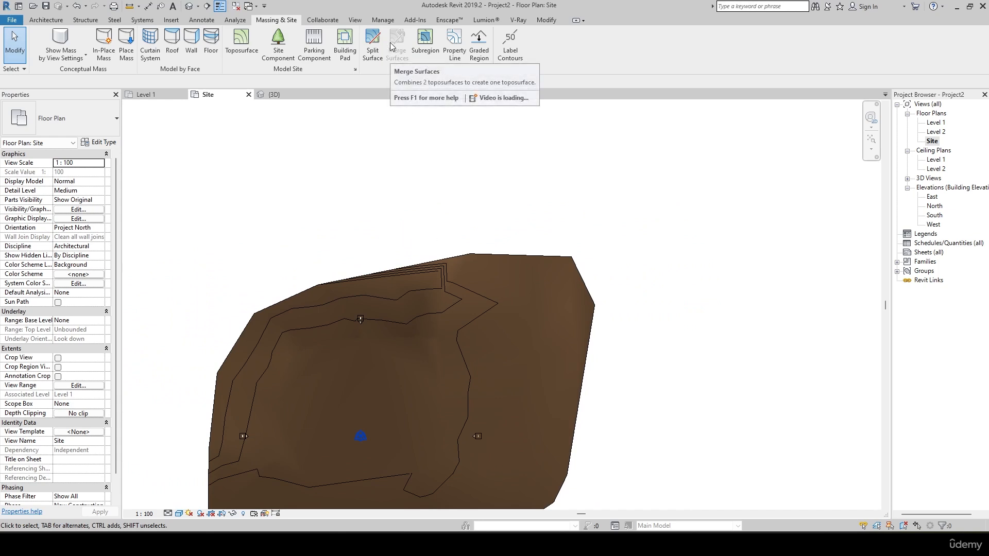
{"action": "scroll", "coordinate": [472, 209], "scroll_direction": "down", "scroll_amount": 3}
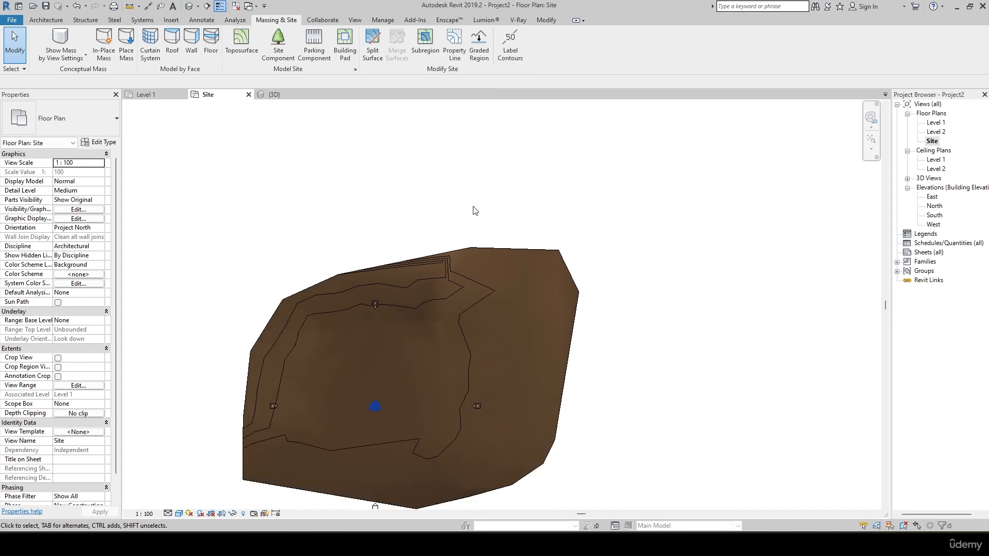
{"action": "scroll", "coordinate": [411, 355], "scroll_direction": "up", "scroll_amount": 4}
{"action": "scroll", "coordinate": [410, 355], "scroll_direction": "up", "scroll_amount": 3}
{"action": "scroll", "coordinate": [394, 330], "scroll_direction": "down", "scroll_amount": 4}
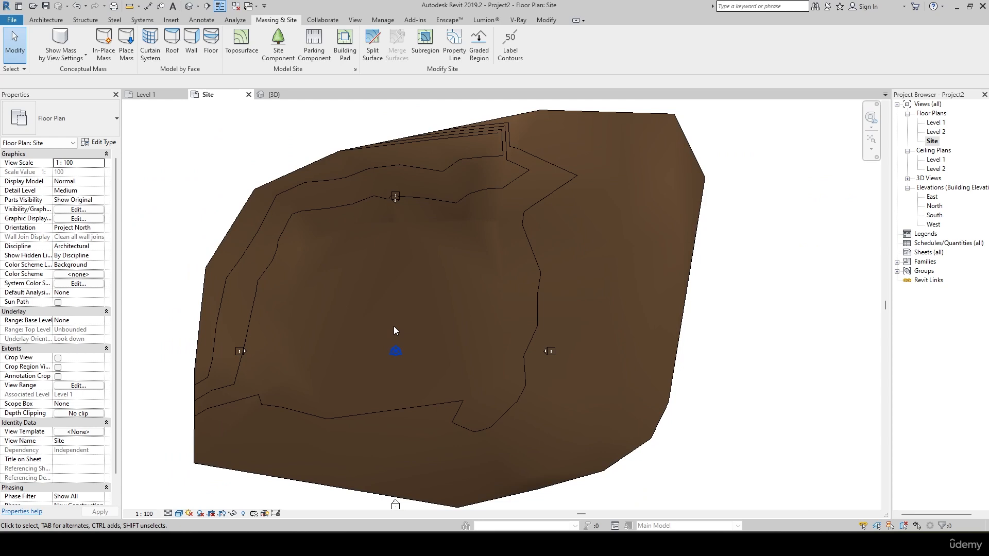
{"action": "scroll", "coordinate": [415, 343], "scroll_direction": "down", "scroll_amount": 3}
{"action": "scroll", "coordinate": [409, 327], "scroll_direction": "up", "scroll_amount": 1}
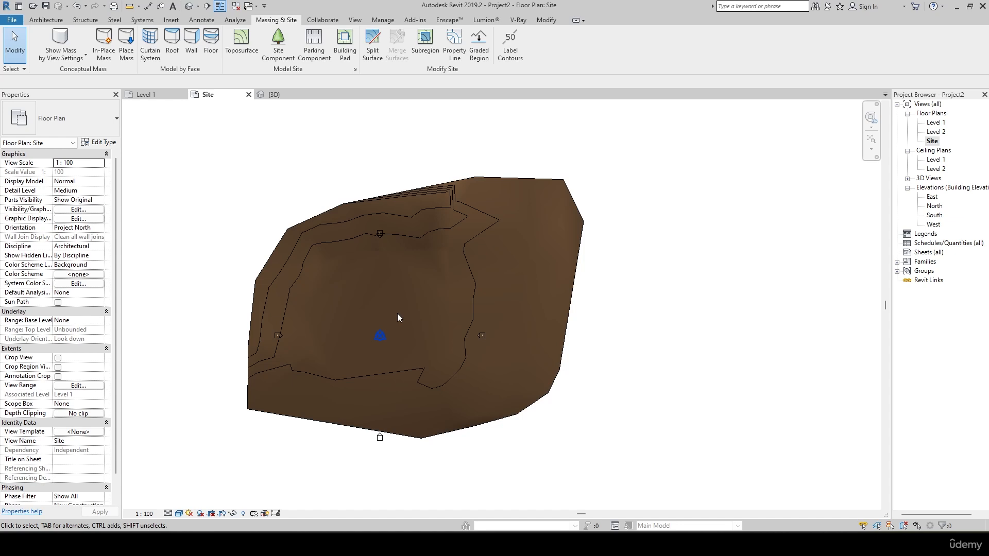
{"action": "middle_click_drag", "start_coordinate": [398, 313], "coordinate": [416, 329]}
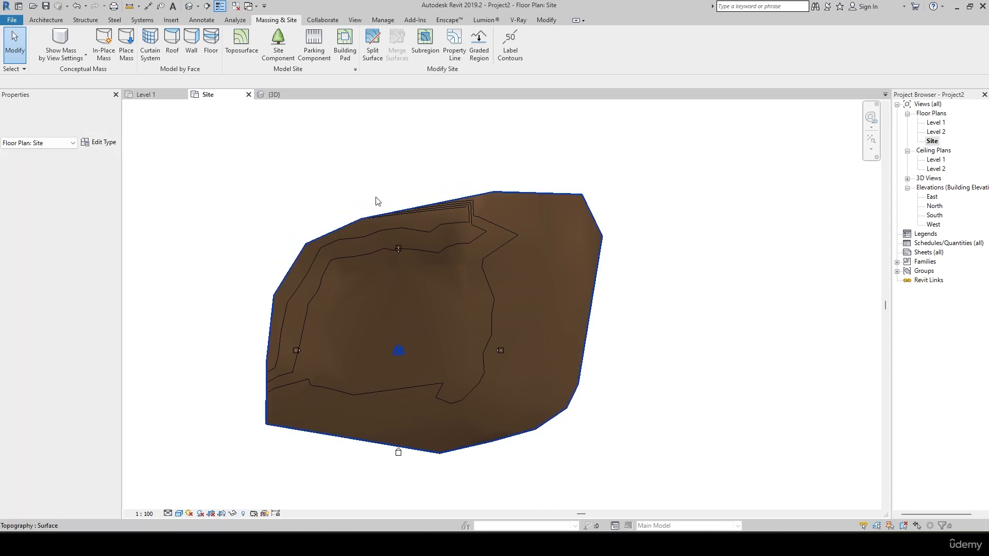
Create a building pad on Level 1 with a closed seven-sided boundary of straight lines over the terrain's central flat area.
{"action": "left_click", "coordinate": [352, 48]}
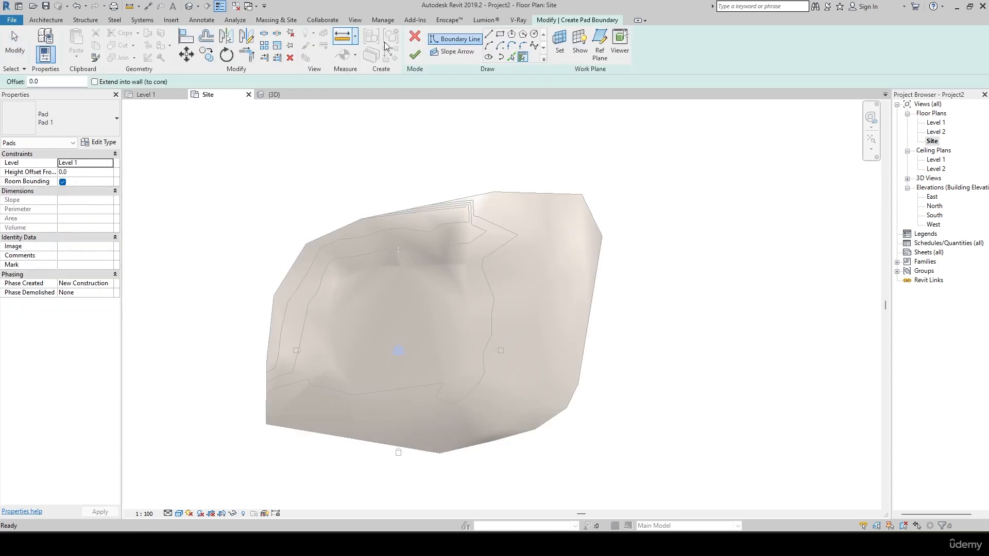
{"action": "left_click", "coordinate": [489, 34]}
{"action": "scroll", "coordinate": [408, 245], "scroll_direction": "up", "scroll_amount": 3}
{"action": "middle_click_drag", "start_coordinate": [408, 245], "coordinate": [352, 298]}
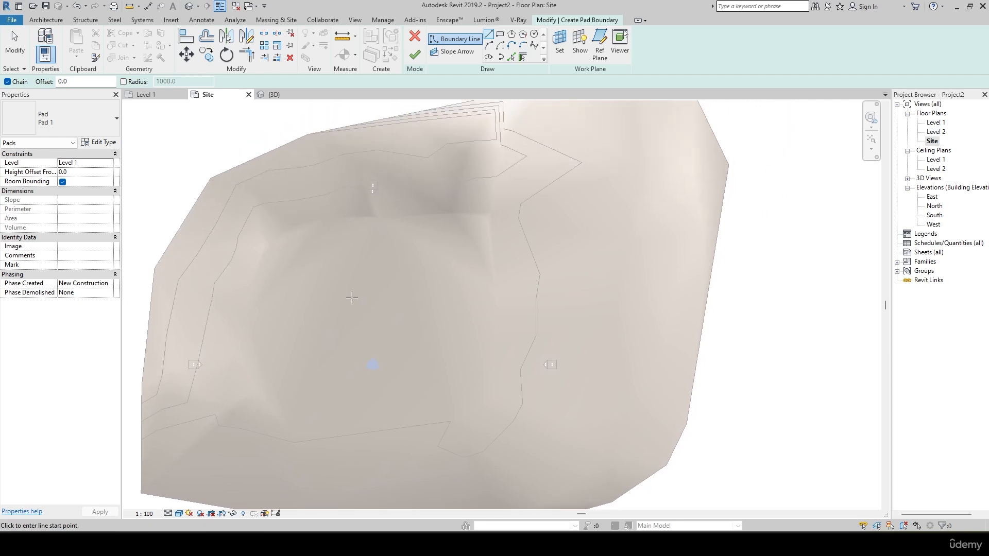
{"action": "left_click", "coordinate": [363, 189]}
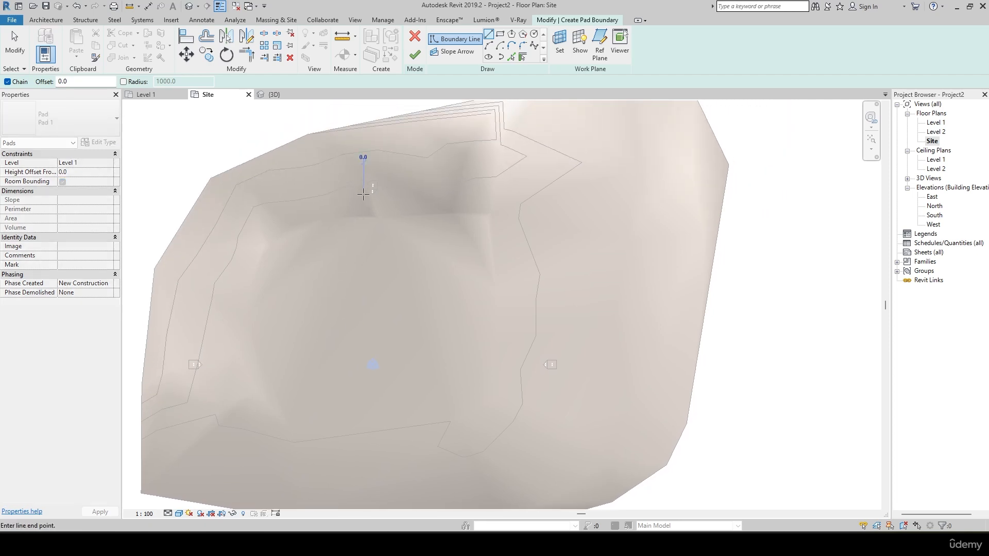
{"action": "left_click", "coordinate": [290, 261]}
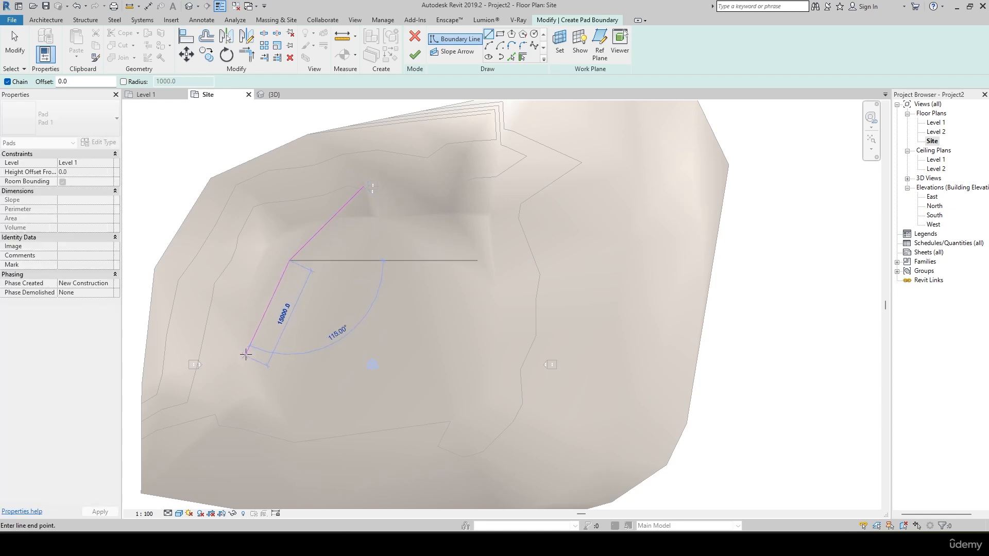
{"action": "left_click", "coordinate": [238, 367]}
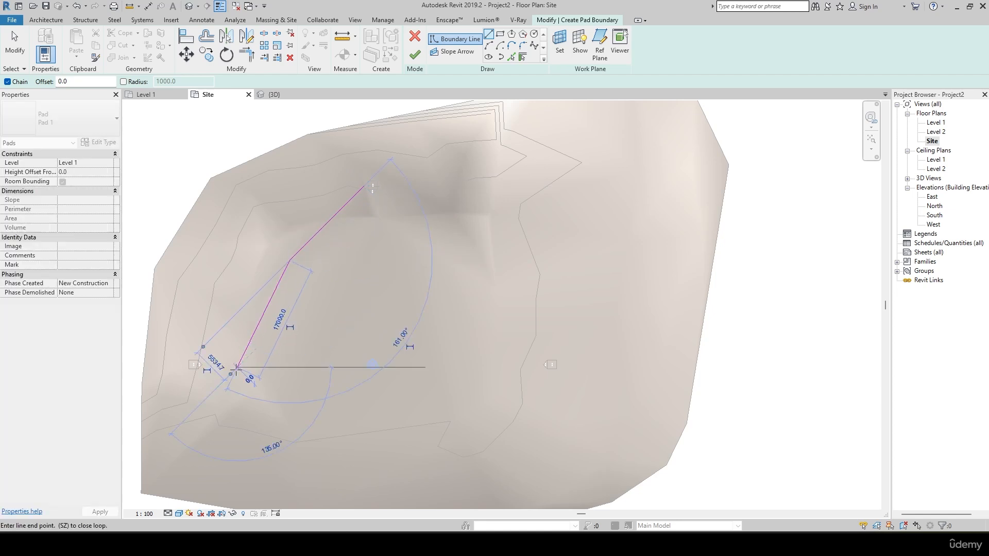
{"action": "left_click", "coordinate": [282, 446]}
{"action": "left_click", "coordinate": [433, 414]}
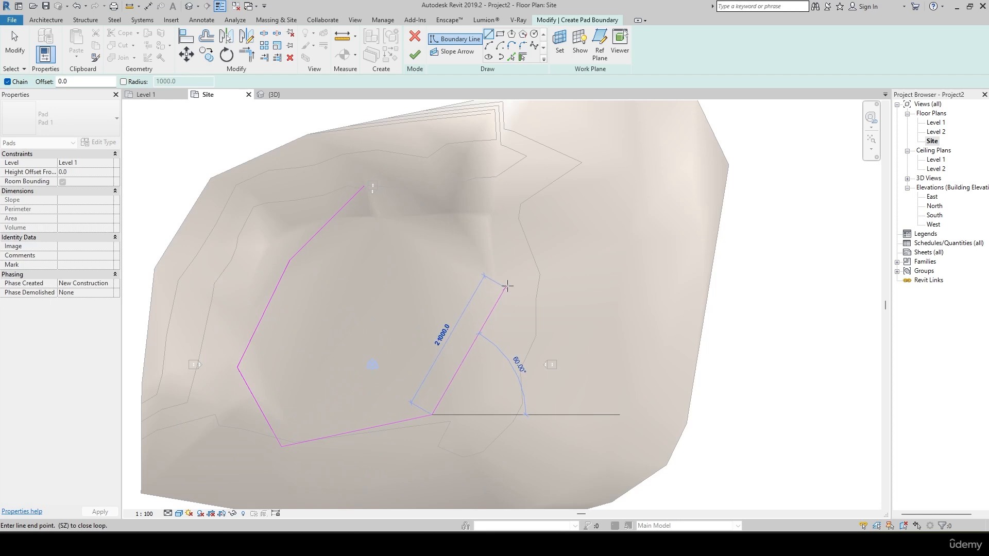
{"action": "left_click", "coordinate": [504, 288]}
{"action": "left_click", "coordinate": [481, 223]}
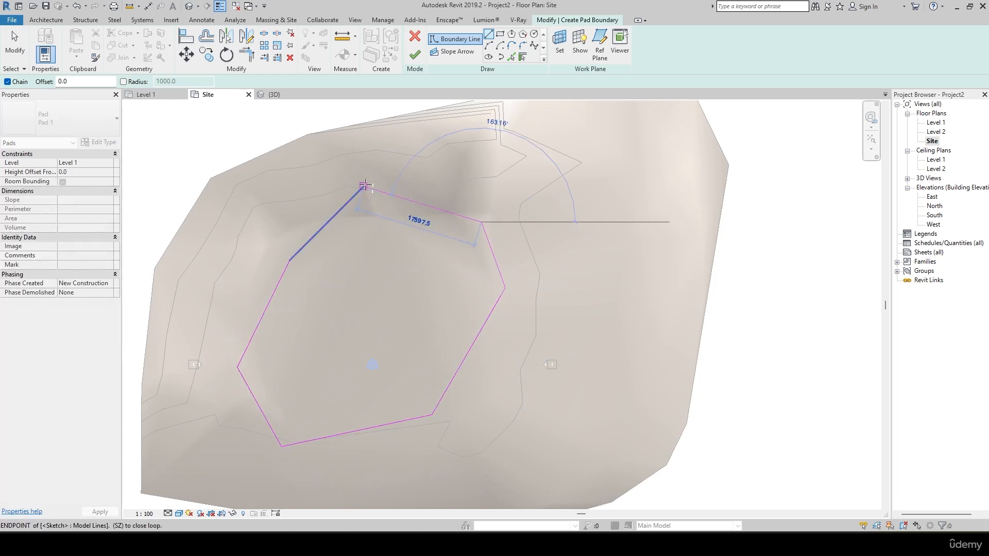
{"action": "left_click", "coordinate": [365, 185]}
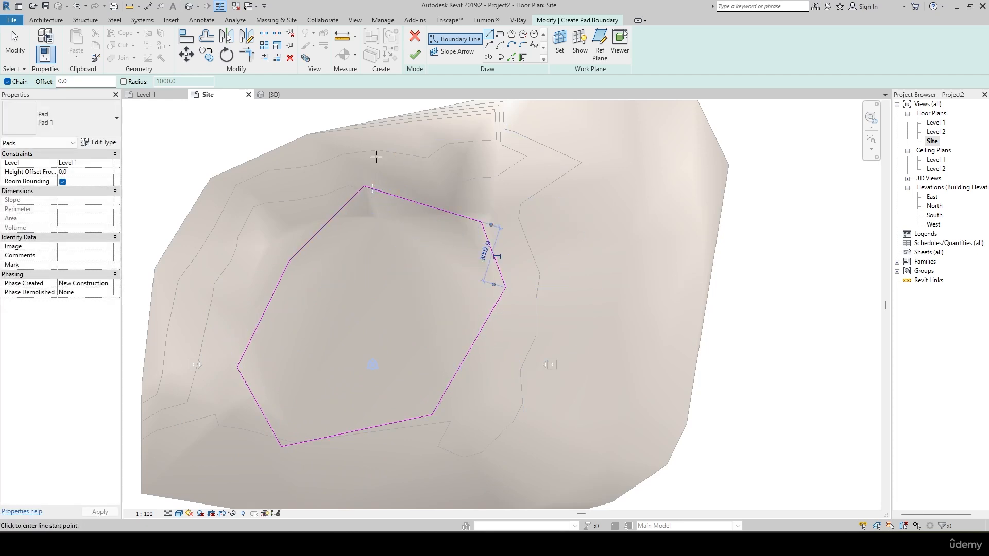
{"action": "left_click", "coordinate": [415, 55]}
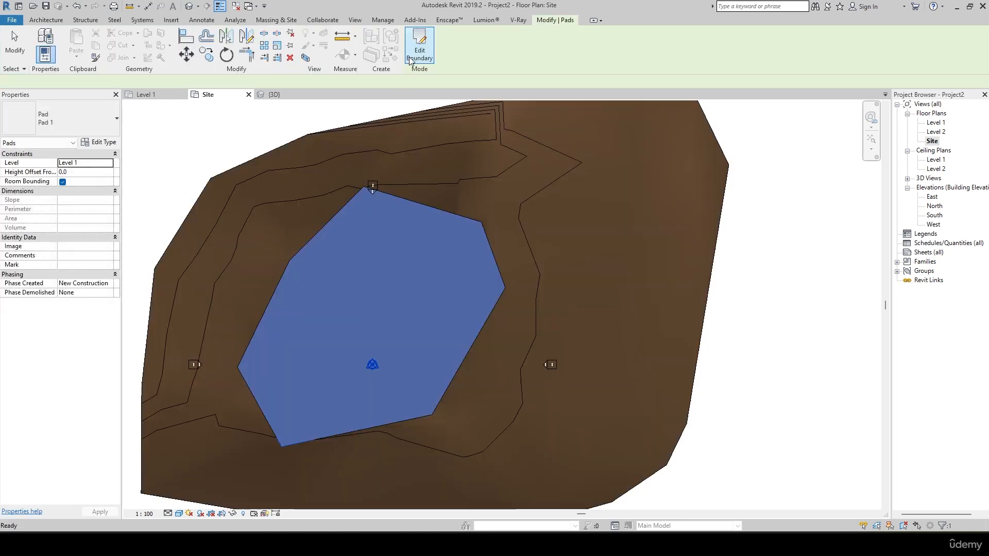
Show the building pad in the 3D view and set the view's visual style to Realistic.
{"action": "left_click", "coordinate": [274, 94]}
{"action": "middle_click_drag", "start_coordinate": [484, 254], "coordinate": [560, 249], "text": "shift"}
{"action": "left_click", "coordinate": [560, 249]}
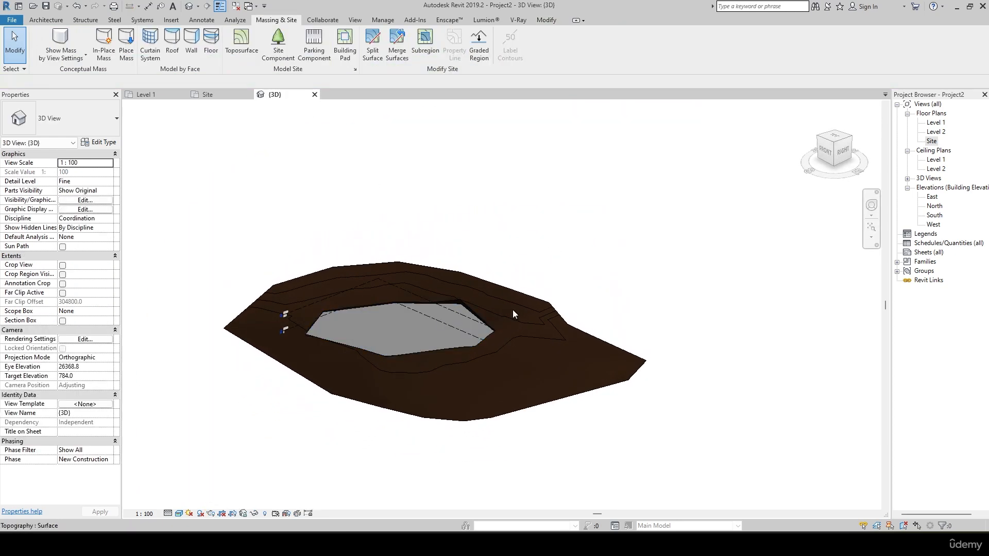
{"action": "scroll", "coordinate": [380, 327], "scroll_direction": "up", "scroll_amount": 5}
{"action": "middle_click_drag", "start_coordinate": [394, 329], "coordinate": [577, 268], "text": "shift"}
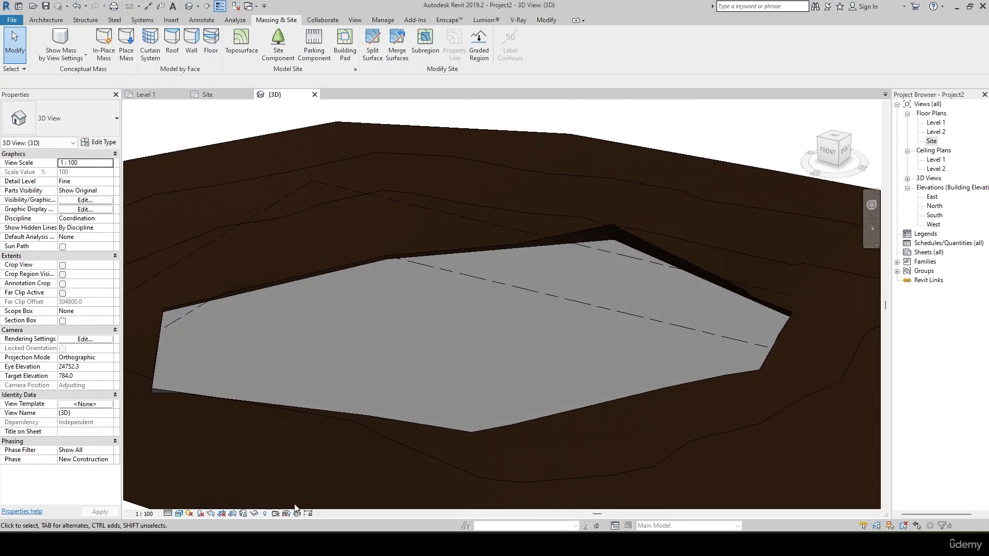
{"action": "left_click", "coordinate": [178, 513]}
{"action": "left_click", "coordinate": [188, 492]}
Examine the cut terrain edges around the building pad in the 3D view from several angles.
{"action": "middle_click_drag", "start_coordinate": [254, 324], "coordinate": [520, 372], "text": "shift"}
{"action": "scroll", "coordinate": [416, 362], "scroll_direction": "down", "scroll_amount": 3}
{"action": "middle_click_drag", "start_coordinate": [444, 413], "coordinate": [424, 311], "text": "shift"}
{"action": "scroll", "coordinate": [285, 393], "scroll_direction": "up", "scroll_amount": 8}
{"action": "middle_click_drag", "start_coordinate": [277, 383], "coordinate": [376, 360]}
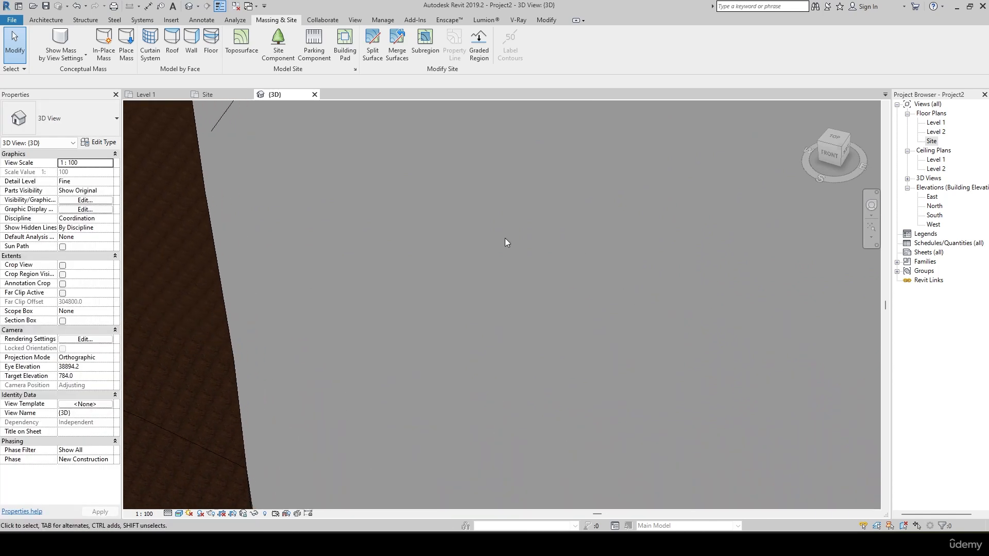
{"action": "scroll", "coordinate": [422, 306], "scroll_direction": "down", "scroll_amount": 5}
{"action": "scroll", "coordinate": [459, 235], "scroll_direction": "up", "scroll_amount": 3}
{"action": "middle_click_drag", "start_coordinate": [458, 235], "coordinate": [422, 461]}
{"action": "scroll", "coordinate": [388, 366], "scroll_direction": "up", "scroll_amount": 2}
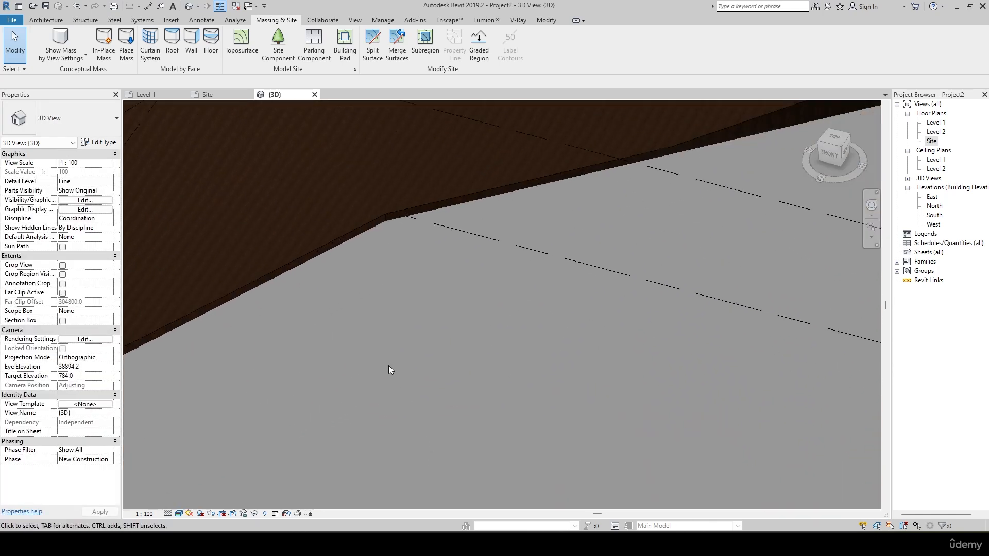
{"action": "middle_click_drag", "start_coordinate": [389, 366], "coordinate": [470, 484]}
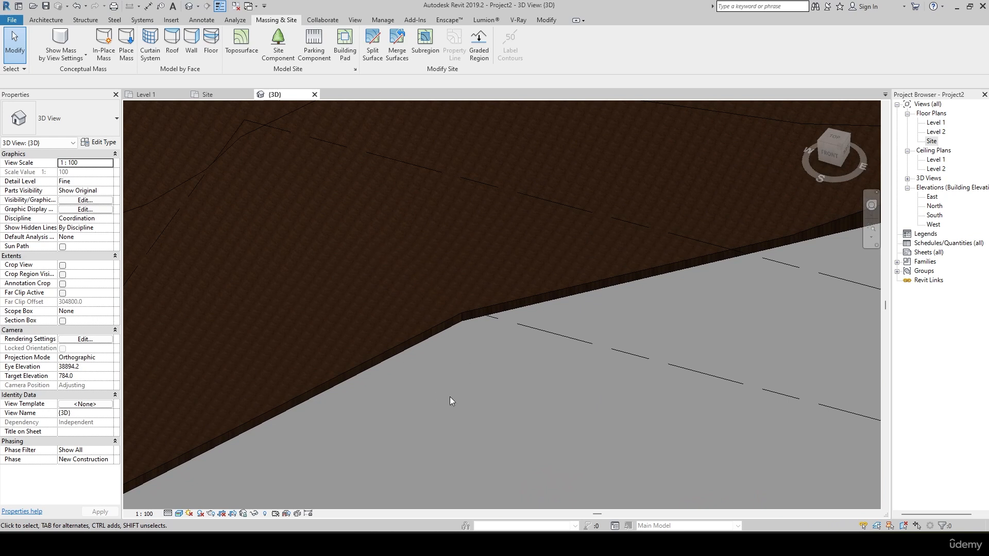
{"action": "scroll", "coordinate": [471, 342], "scroll_direction": "up", "scroll_amount": 4}
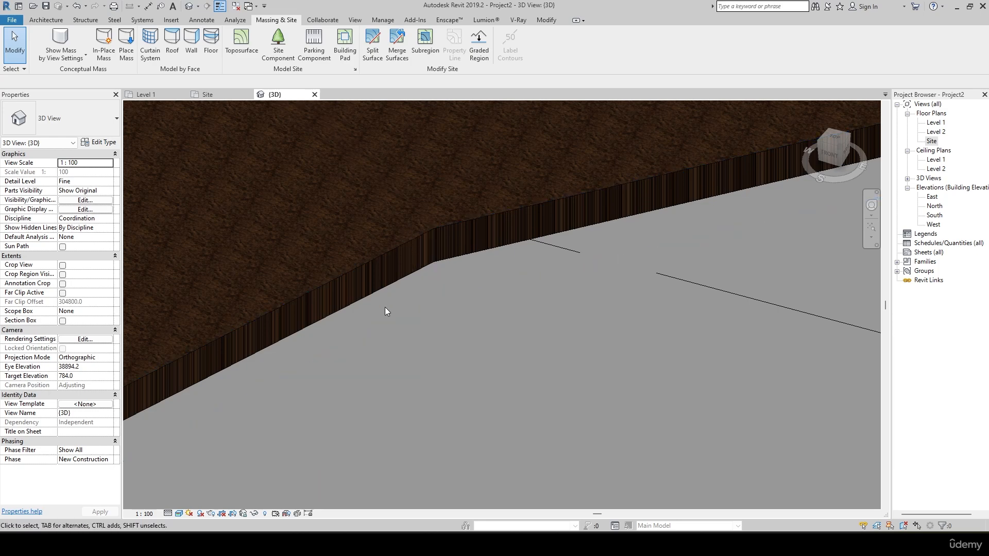
{"action": "middle_click_drag", "start_coordinate": [385, 307], "coordinate": [402, 328], "text": "shift"}
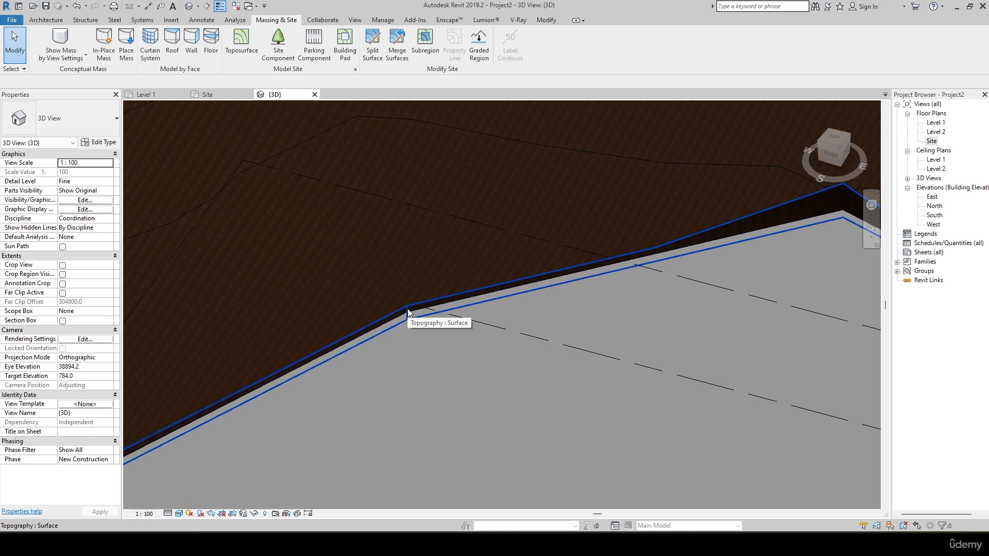
{"action": "middle_click_drag", "start_coordinate": [409, 311], "coordinate": [427, 283], "text": "shift"}
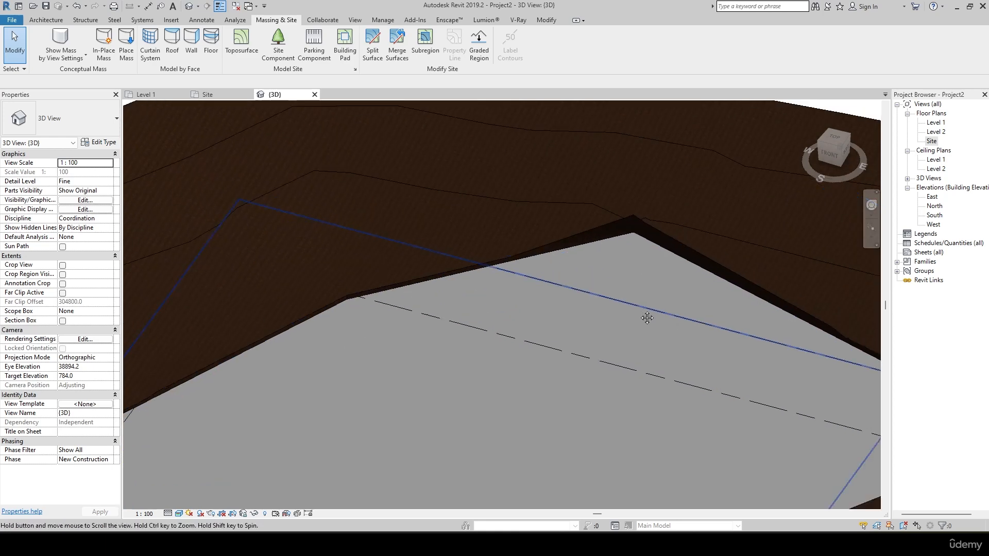
{"action": "middle_click_drag", "start_coordinate": [644, 316], "coordinate": [397, 286], "text": "shift"}
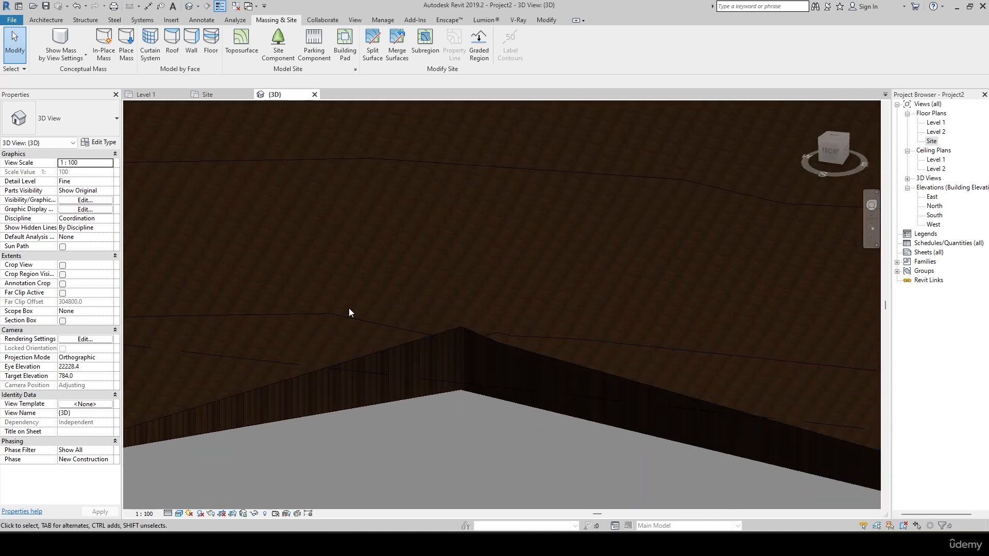
{"action": "middle_click_drag", "start_coordinate": [348, 312], "coordinate": [425, 317], "text": "shift"}
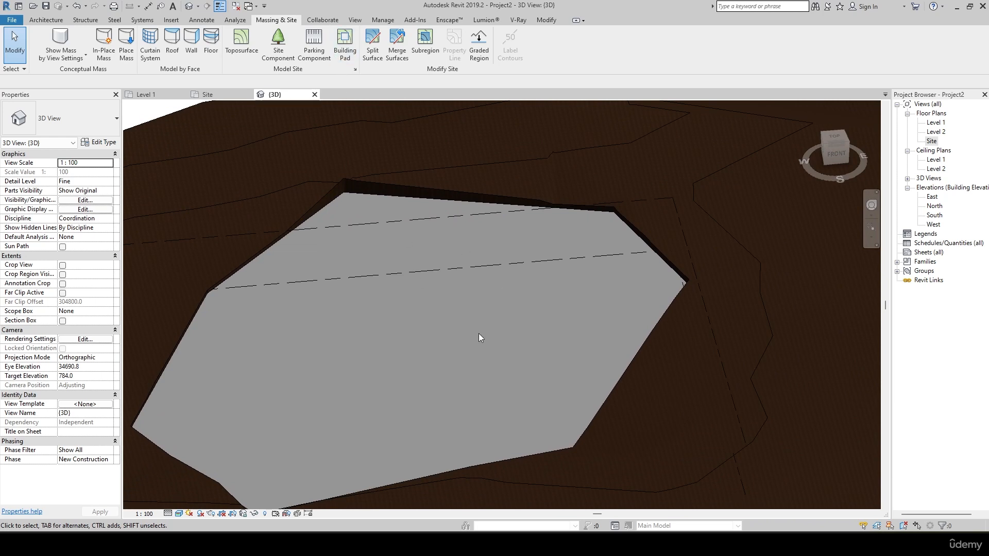
Examine the pad's front corner where it meets the sloping terrain, then the whole pad within the site.
{"action": "scroll", "coordinate": [479, 338], "scroll_direction": "down", "scroll_amount": 3}
{"action": "middle_click_drag", "start_coordinate": [430, 295], "coordinate": [391, 249], "text": "shift"}
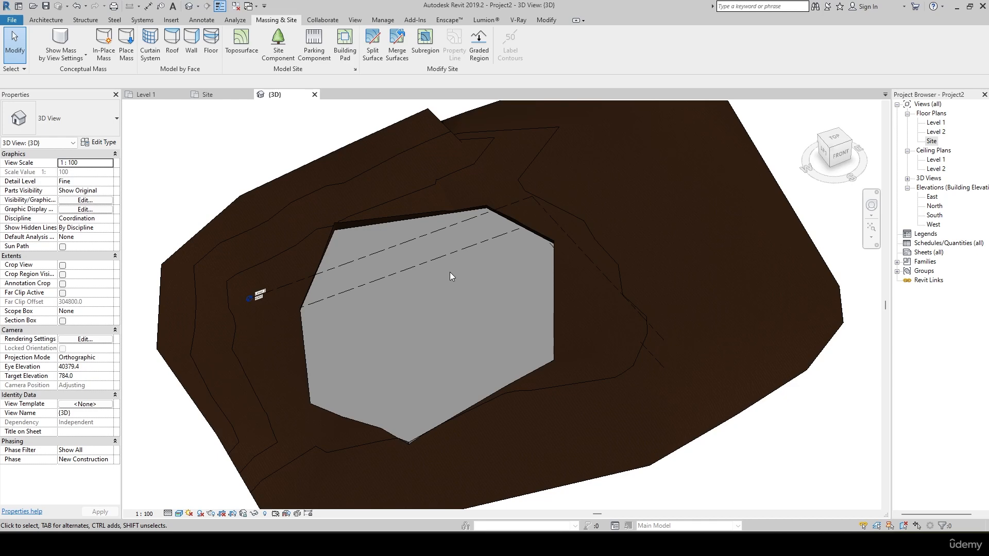
{"action": "middle_click_drag", "start_coordinate": [478, 292], "coordinate": [381, 329], "text": "shift"}
{"action": "scroll", "coordinate": [369, 304], "scroll_direction": "up", "scroll_amount": 5}
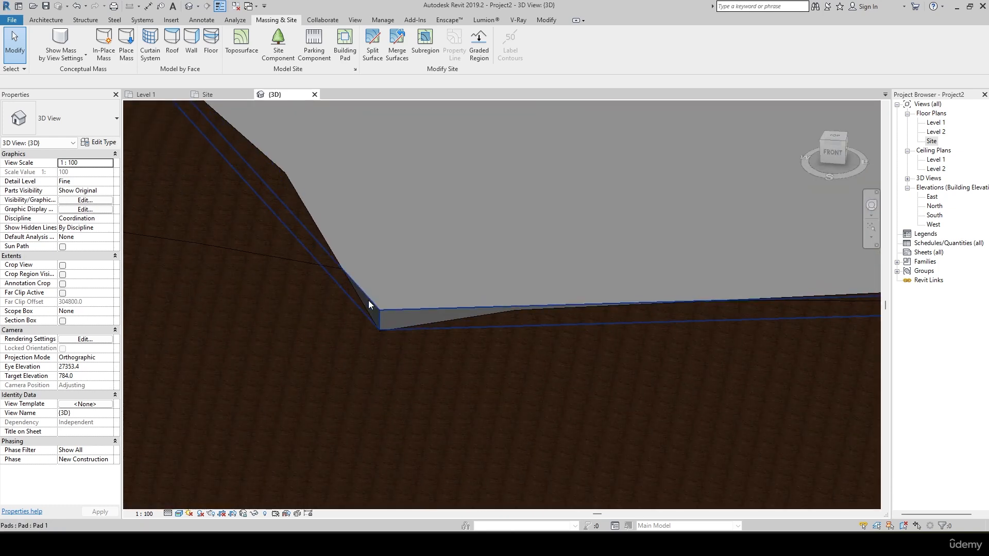
{"action": "scroll", "coordinate": [369, 301], "scroll_direction": "up", "scroll_amount": 3}
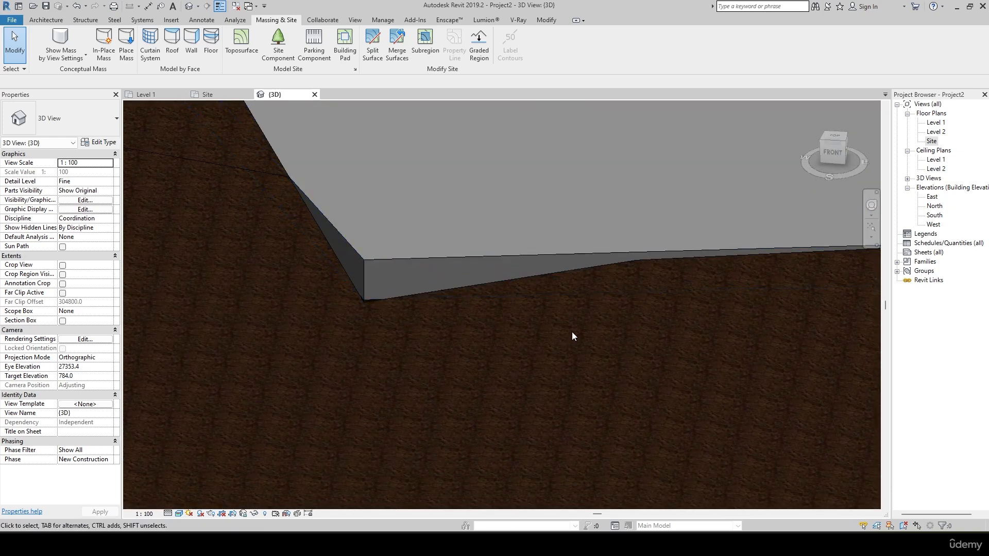
{"action": "scroll", "coordinate": [425, 342], "scroll_direction": "down", "scroll_amount": 3}
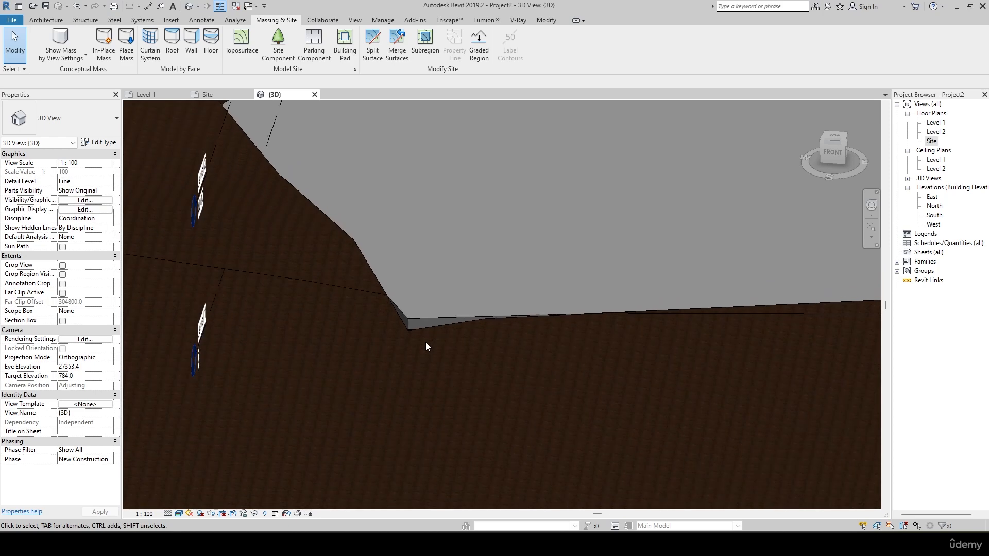
{"action": "scroll", "coordinate": [421, 323], "scroll_direction": "up", "scroll_amount": 4}
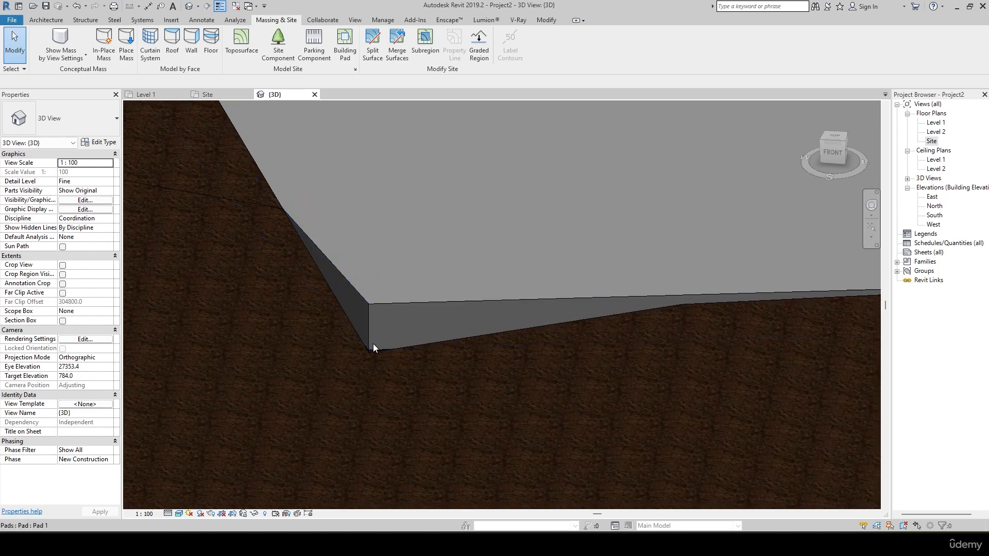
{"action": "scroll", "coordinate": [373, 344], "scroll_direction": "down", "scroll_amount": 3}
{"action": "scroll", "coordinate": [373, 343], "scroll_direction": "down", "scroll_amount": 5}
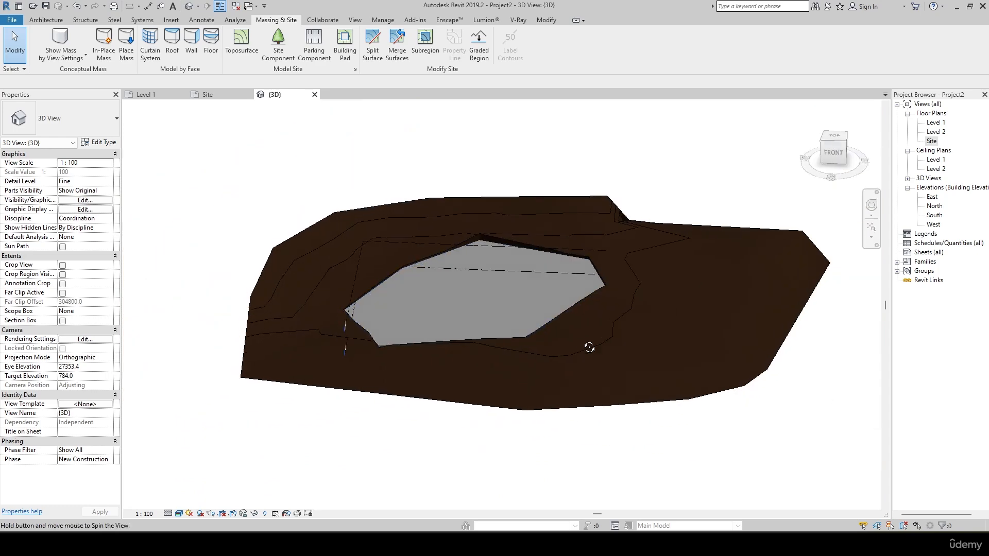
{"action": "middle_click_drag", "start_coordinate": [586, 409], "coordinate": [494, 413], "text": "shift"}
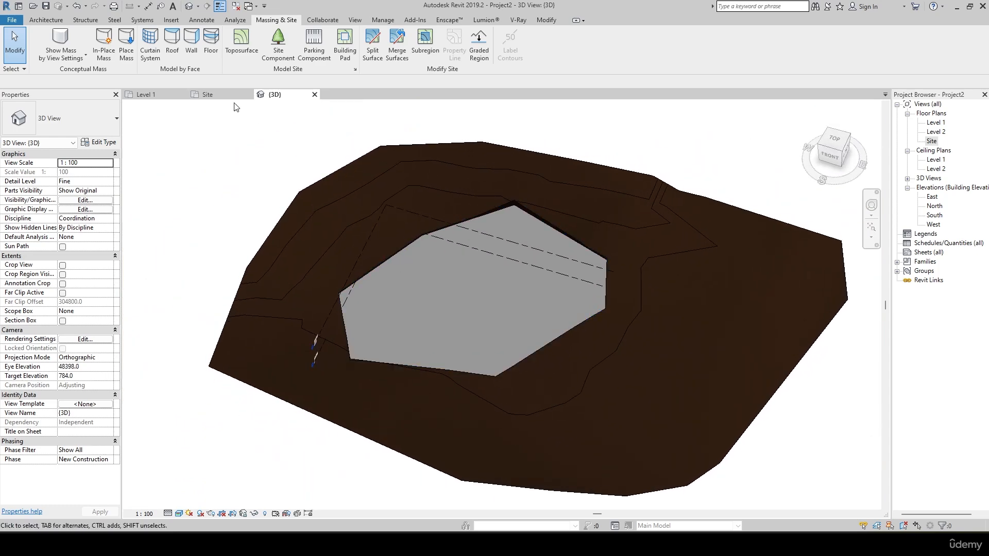
In the Site floor plan, create a rectangular subregion about 30560 by 1260 mm running from the pad's east side to the terrain's east edge.
{"action": "left_click", "coordinate": [213, 96]}
{"action": "scroll", "coordinate": [394, 171], "scroll_direction": "down", "scroll_amount": 2}
{"action": "middle_click_drag", "start_coordinate": [463, 290], "coordinate": [394, 298]}
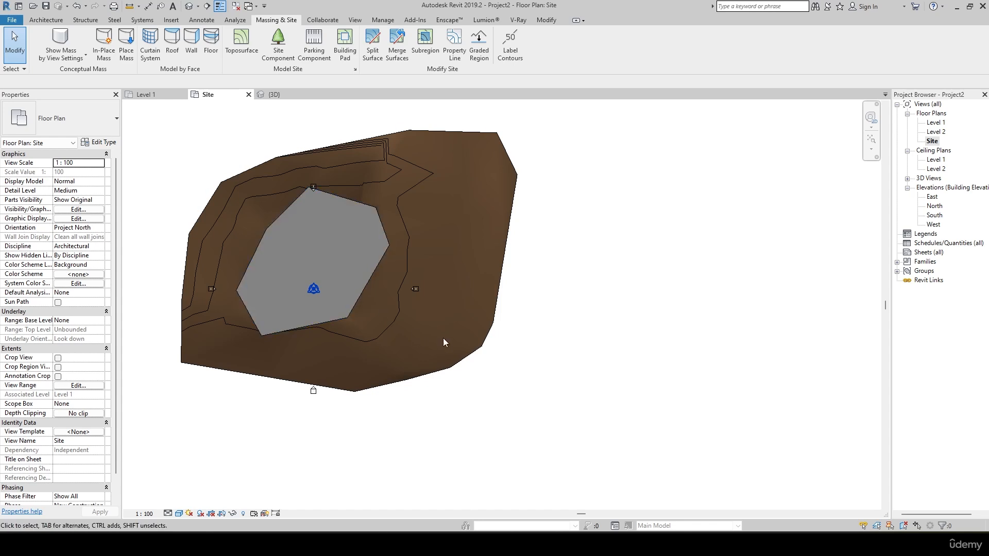
{"action": "scroll", "coordinate": [352, 277], "scroll_direction": "up", "scroll_amount": 5}
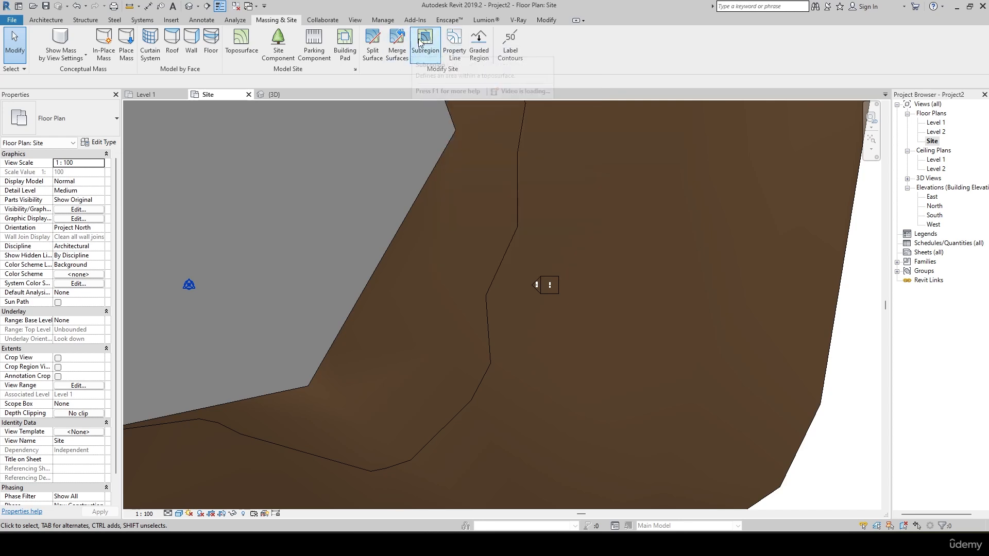
{"action": "scroll", "coordinate": [546, 363], "scroll_direction": "down", "scroll_amount": 3}
{"action": "scroll", "coordinate": [483, 338], "scroll_direction": "up", "scroll_amount": 2}
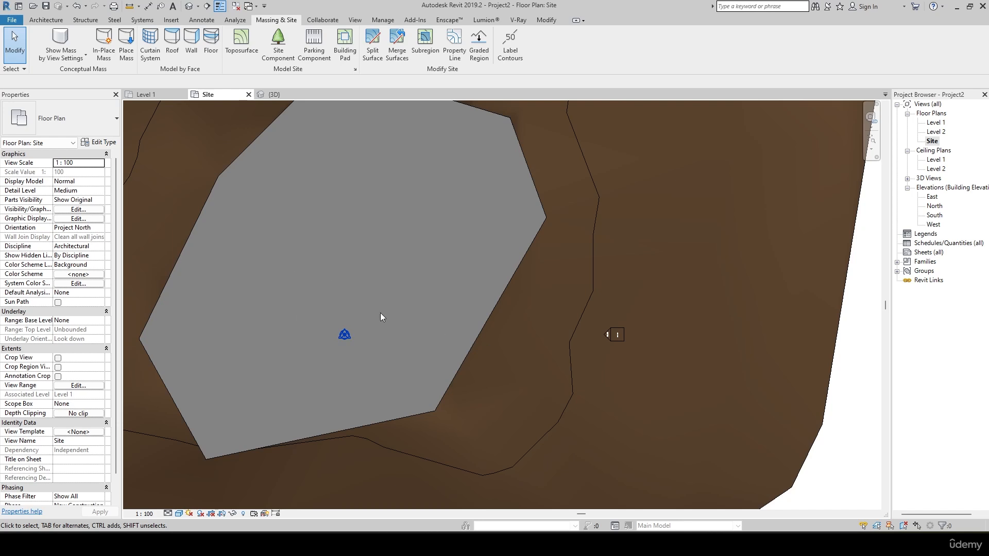
{"action": "scroll", "coordinate": [459, 283], "scroll_direction": "down", "scroll_amount": 2}
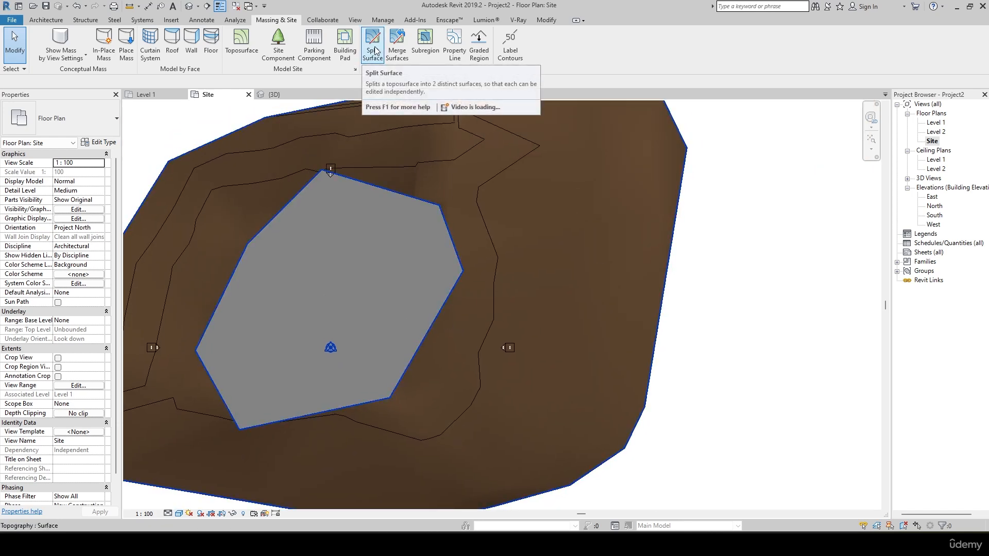
{"action": "left_click", "coordinate": [425, 41]}
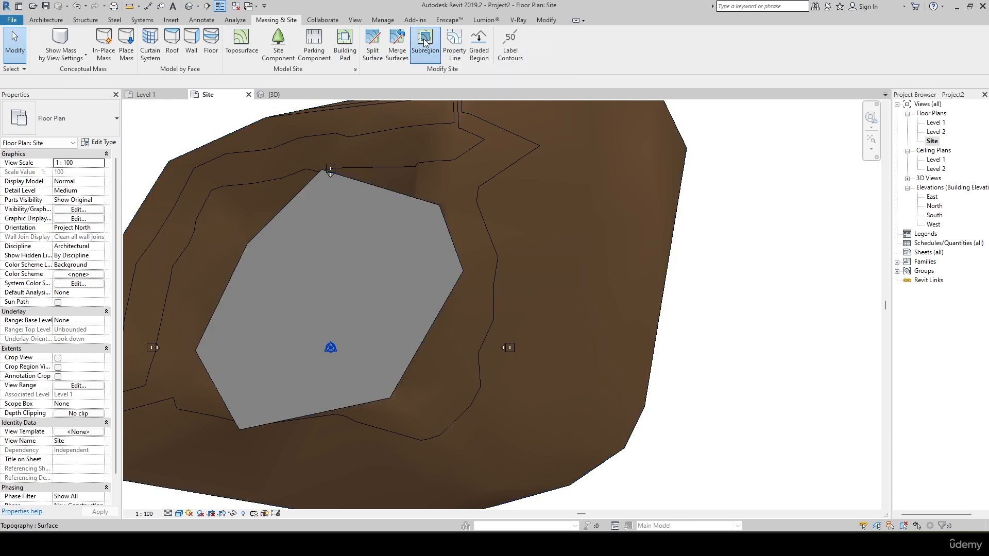
{"action": "middle_click_drag", "start_coordinate": [466, 313], "coordinate": [450, 300]}
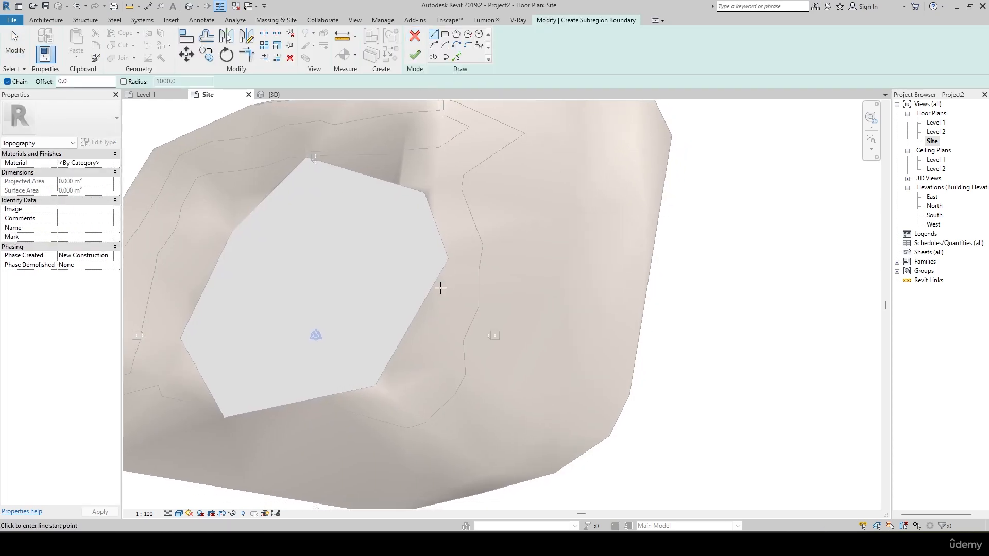
{"action": "left_click", "coordinate": [445, 36]}
{"action": "left_click", "coordinate": [431, 287]}
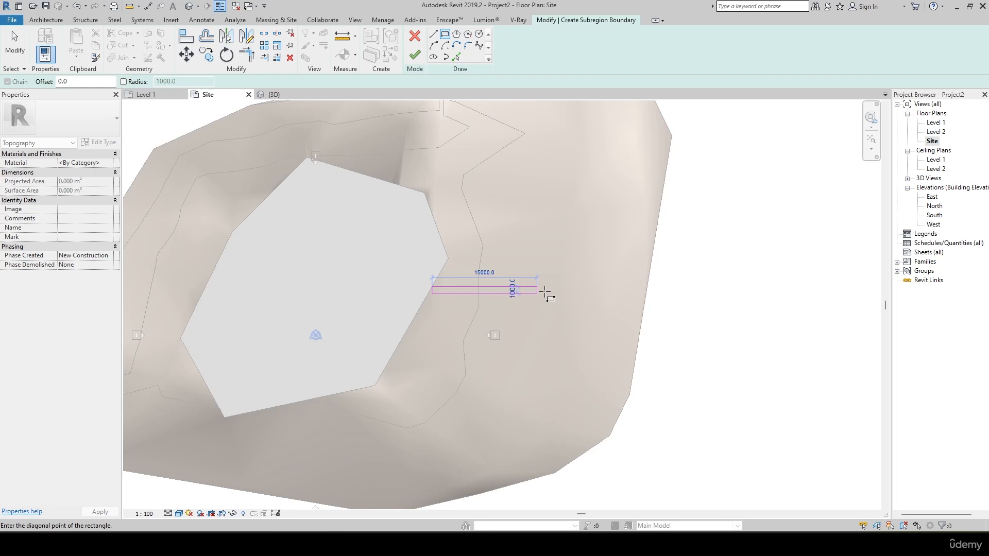
{"action": "left_click", "coordinate": [646, 295]}
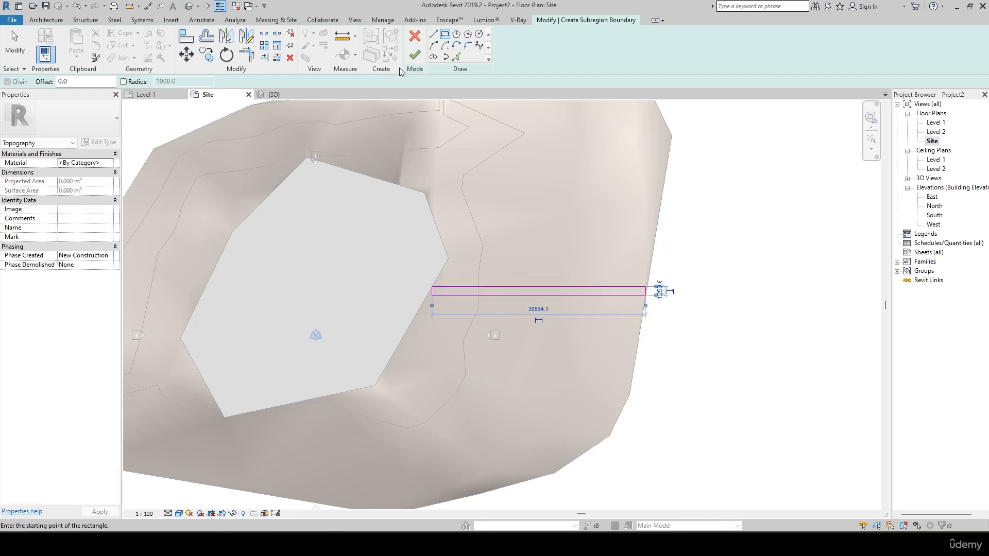
{"action": "left_click", "coordinate": [414, 55]}
{"action": "scroll", "coordinate": [574, 281], "scroll_direction": "up", "scroll_amount": 3}
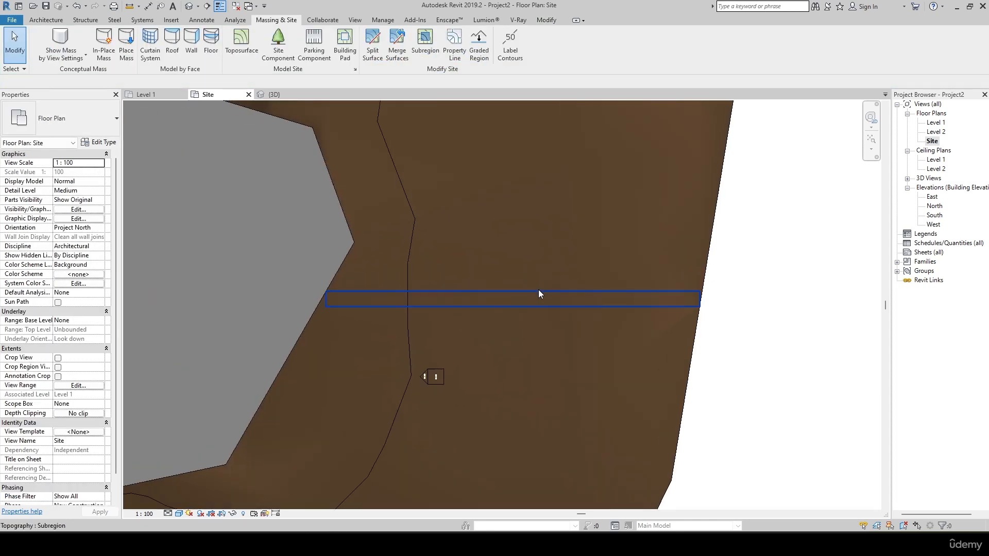
Assign the Damp-proofing material to the path subregion, searching the material library for "asph".
{"action": "left_click", "coordinate": [539, 290]}
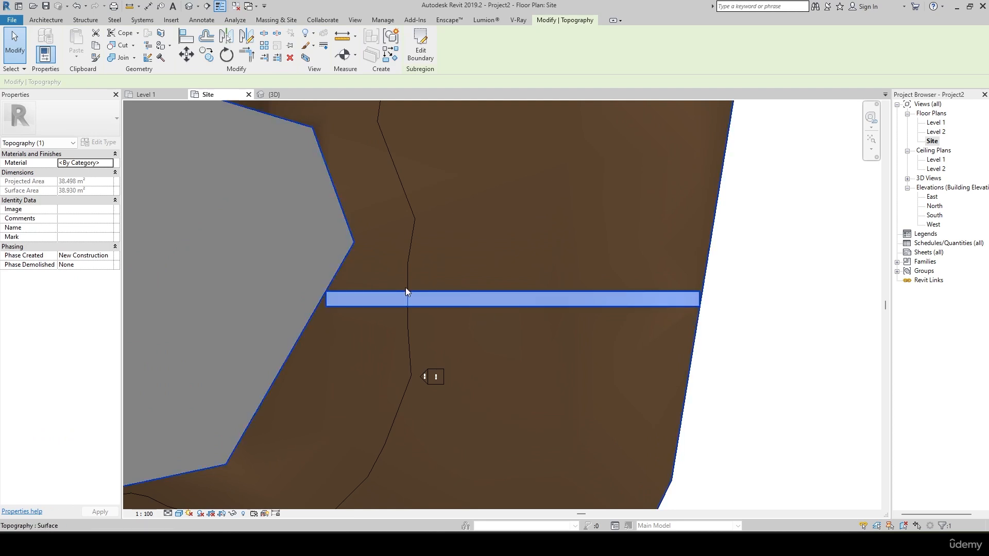
{"action": "left_click", "coordinate": [115, 163]}
{"action": "left_click", "coordinate": [121, 100]}
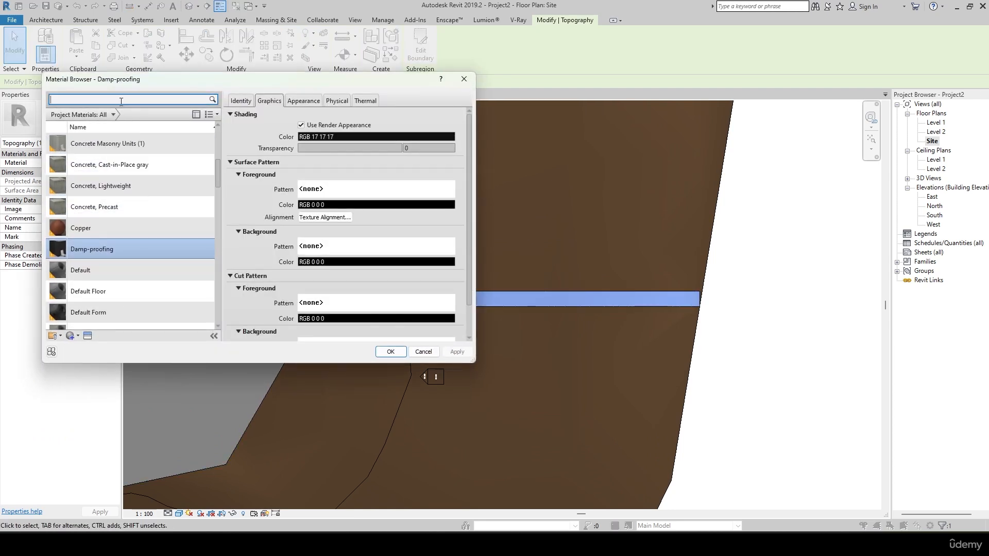
{"action": "type", "text": "asph"}
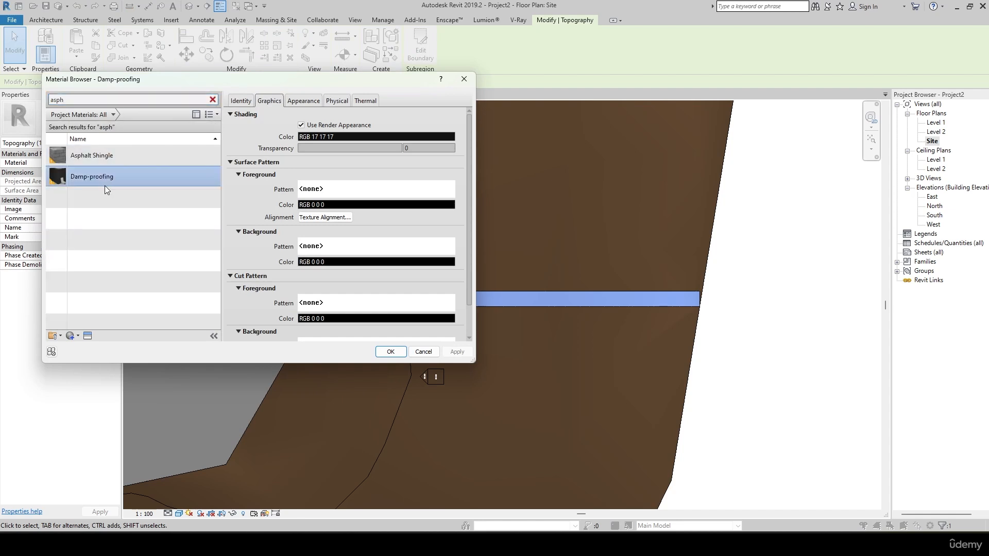
{"action": "left_click", "coordinate": [390, 351]}
{"action": "left_click", "coordinate": [766, 240]}
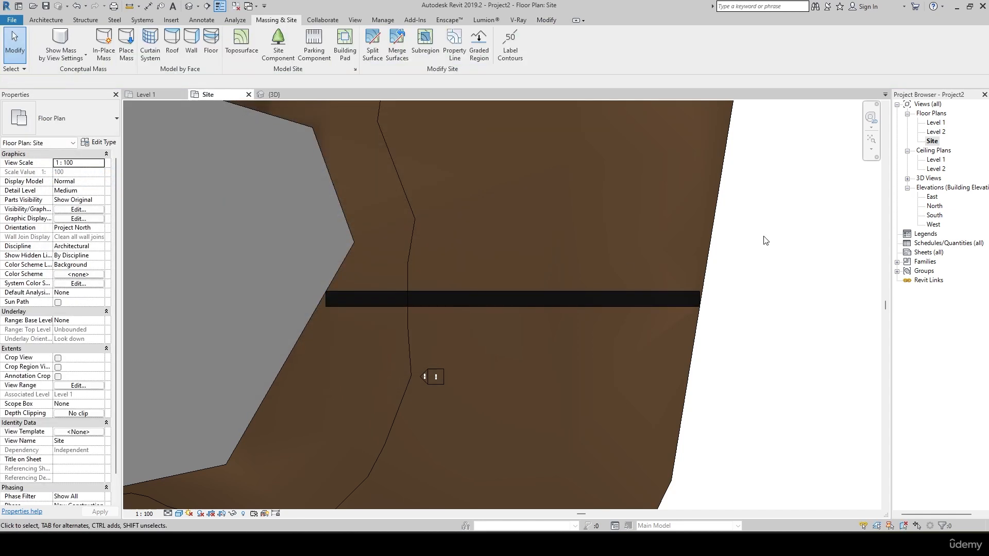
Examine the path subregion in the 3D view, from its end at the building pad to the terrain's outer edge.
{"action": "scroll", "coordinate": [765, 241], "scroll_direction": "down", "scroll_amount": 3}
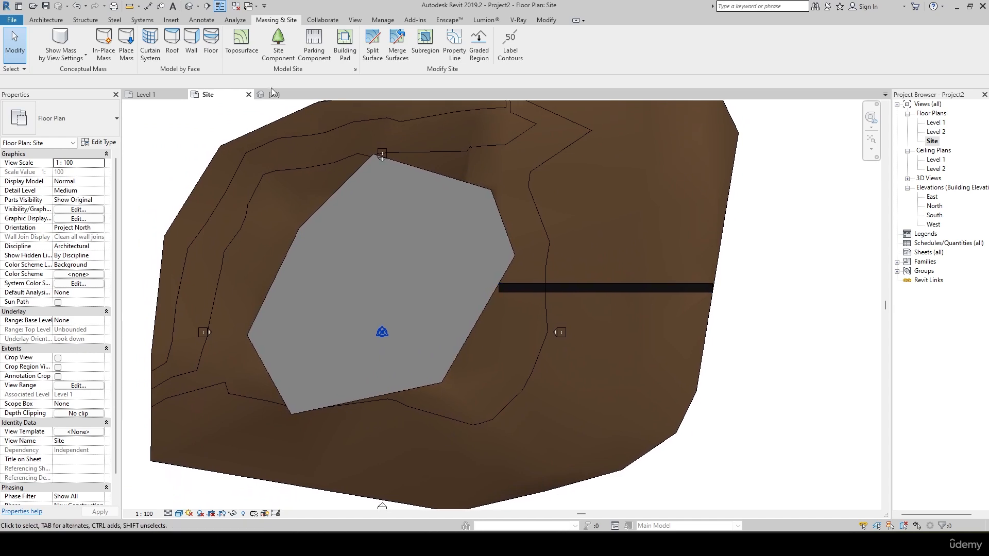
{"action": "left_click", "coordinate": [274, 95]}
{"action": "scroll", "coordinate": [456, 235], "scroll_direction": "down", "scroll_amount": 5}
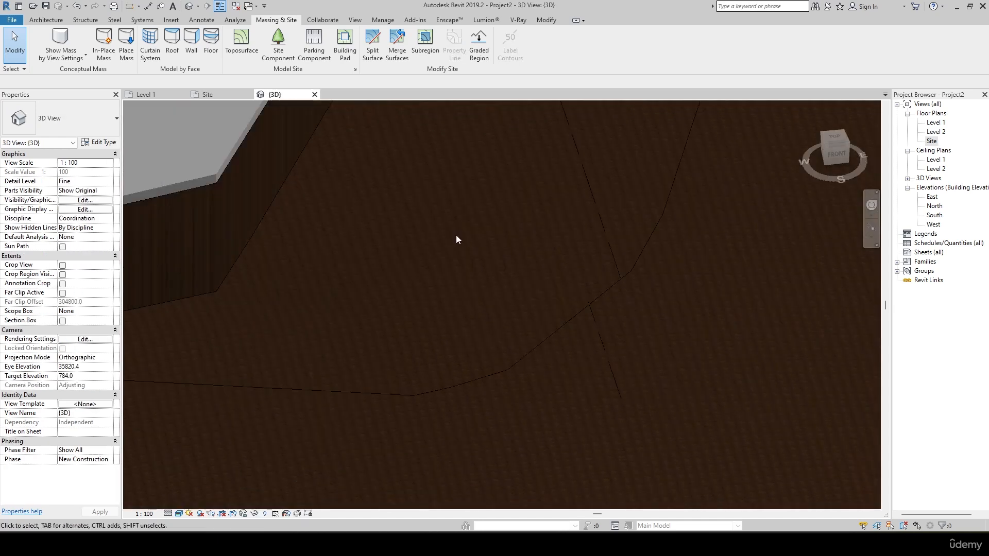
{"action": "scroll", "coordinate": [456, 235], "scroll_direction": "down", "scroll_amount": 2}
{"action": "scroll", "coordinate": [455, 316], "scroll_direction": "up", "scroll_amount": 6}
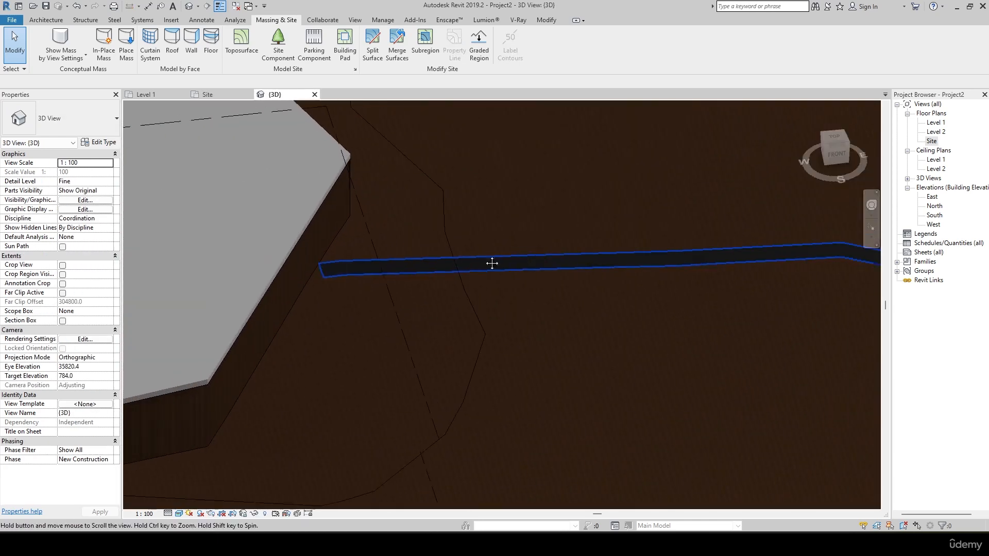
{"action": "scroll", "coordinate": [593, 274], "scroll_direction": "up", "scroll_amount": 5}
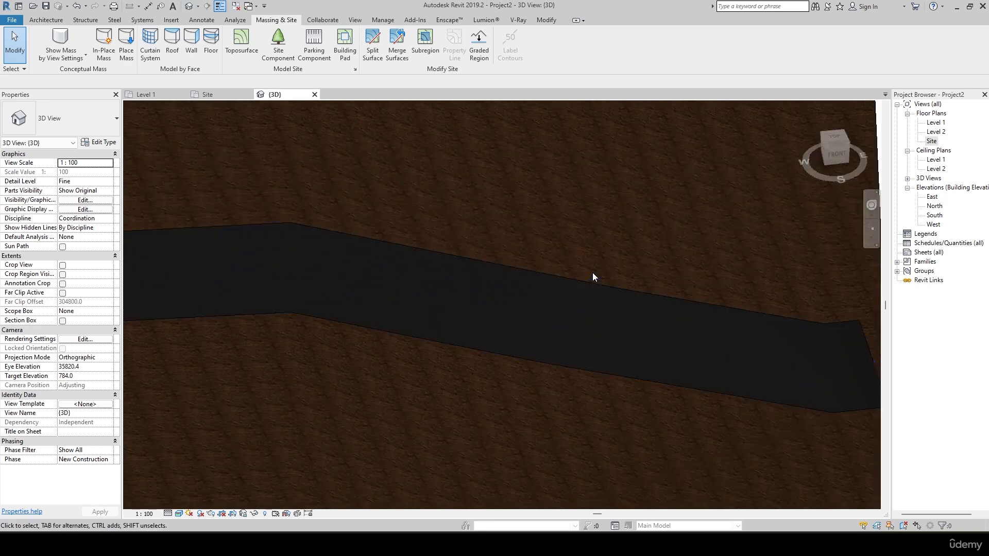
{"action": "scroll", "coordinate": [385, 245], "scroll_direction": "down", "scroll_amount": 3}
{"action": "middle_click_drag", "start_coordinate": [384, 246], "coordinate": [802, 371], "text": "shift"}
{"action": "scroll", "coordinate": [591, 327], "scroll_direction": "down", "scroll_amount": 2}
{"action": "scroll", "coordinate": [332, 400], "scroll_direction": "up", "scroll_amount": 2}
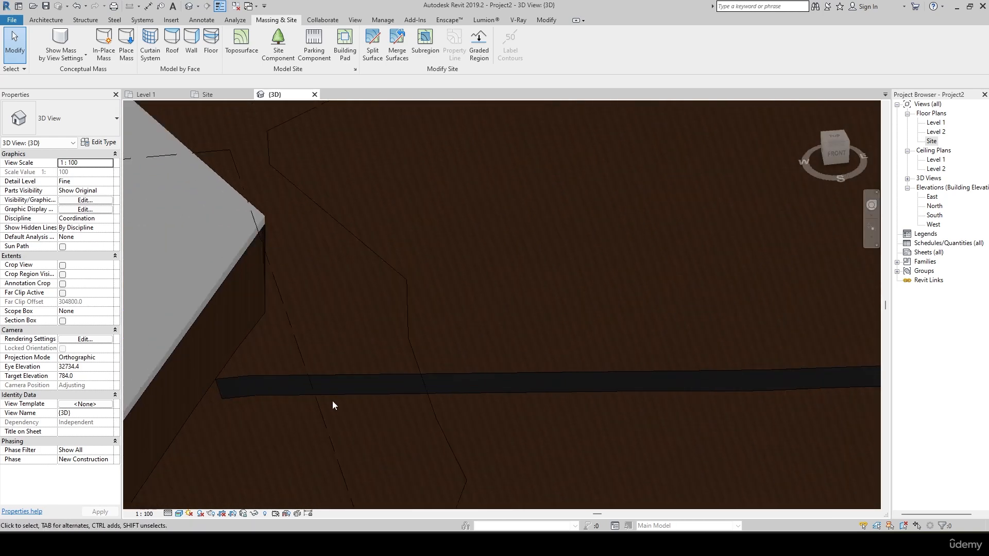
{"action": "middle_click_drag", "start_coordinate": [332, 401], "coordinate": [360, 400]}
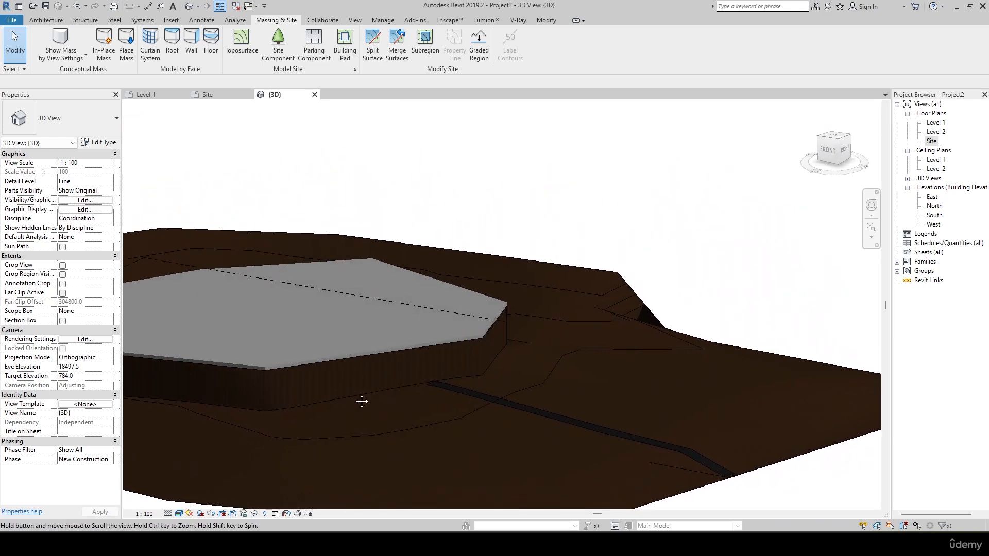
Set the building pad's level constraint to Level 1.
{"action": "left_click", "coordinate": [428, 387]}
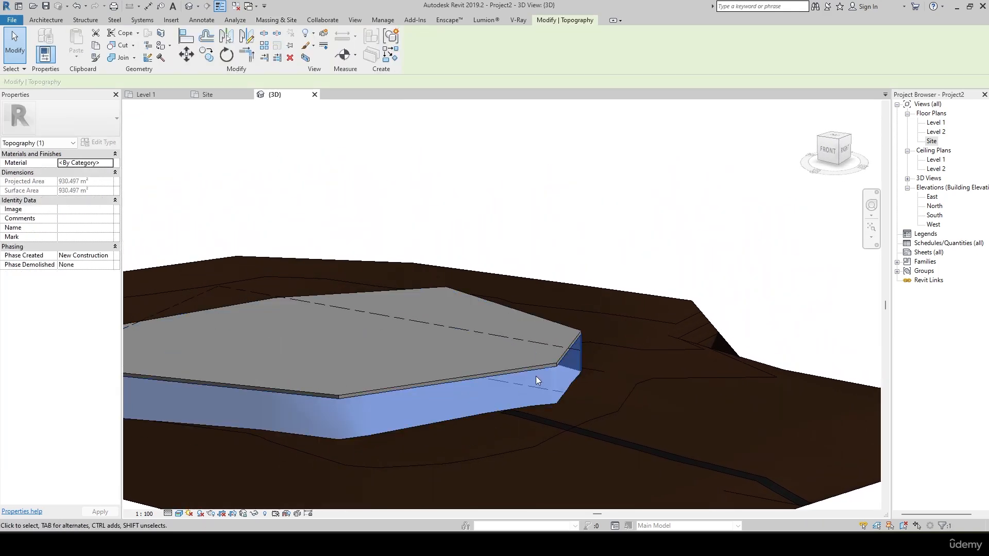
{"action": "left_click", "coordinate": [183, 218]}
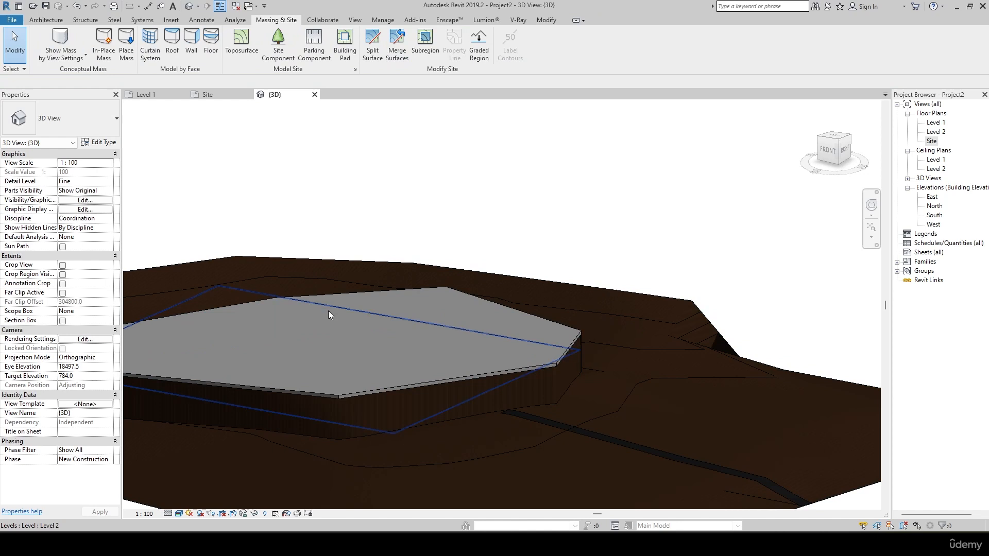
{"action": "left_click", "coordinate": [343, 391]}
{"action": "left_click", "coordinate": [109, 163]}
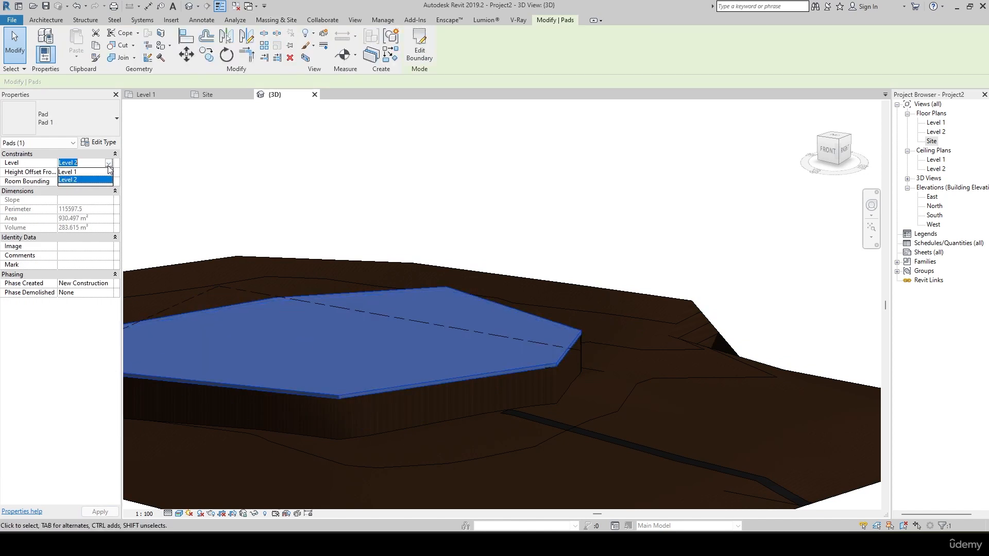
{"action": "left_click", "coordinate": [77, 172]}
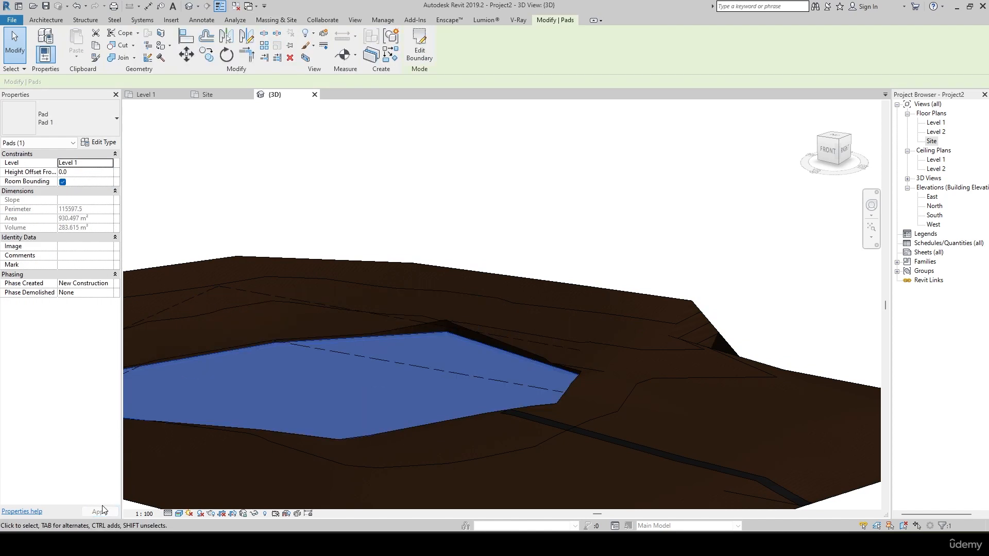
{"action": "left_click", "coordinate": [223, 199]}
Inspect where the path meets the lowered pad, and open the path subregion's boundary for editing in the Site floor plan.
{"action": "middle_click_drag", "start_coordinate": [223, 199], "coordinate": [338, 346], "text": "shift"}
{"action": "scroll", "coordinate": [339, 345], "scroll_direction": "up", "scroll_amount": 3}
{"action": "middle_click_drag", "start_coordinate": [455, 249], "coordinate": [279, 255]}
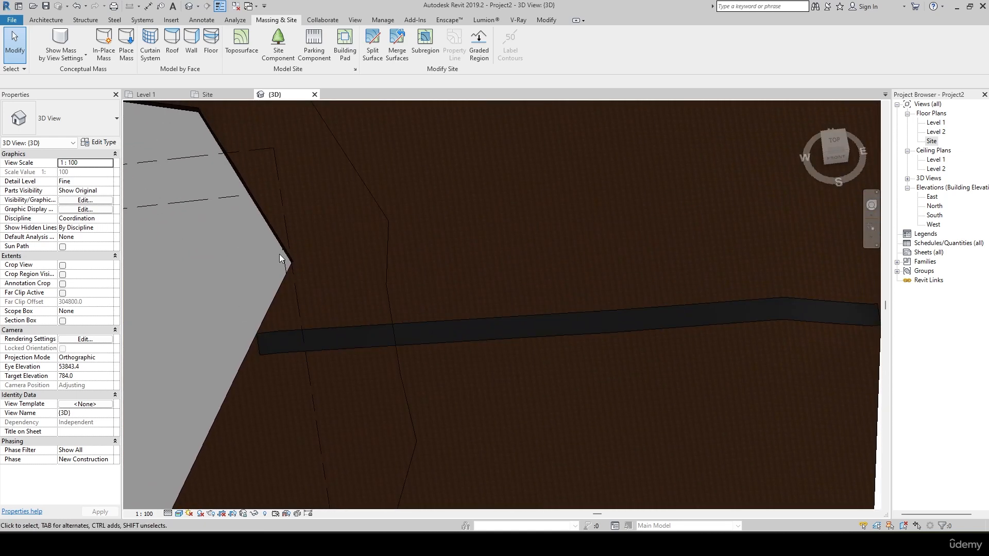
{"action": "scroll", "coordinate": [342, 335], "scroll_direction": "down", "scroll_amount": 5}
{"action": "scroll", "coordinate": [334, 301], "scroll_direction": "up", "scroll_amount": 4}
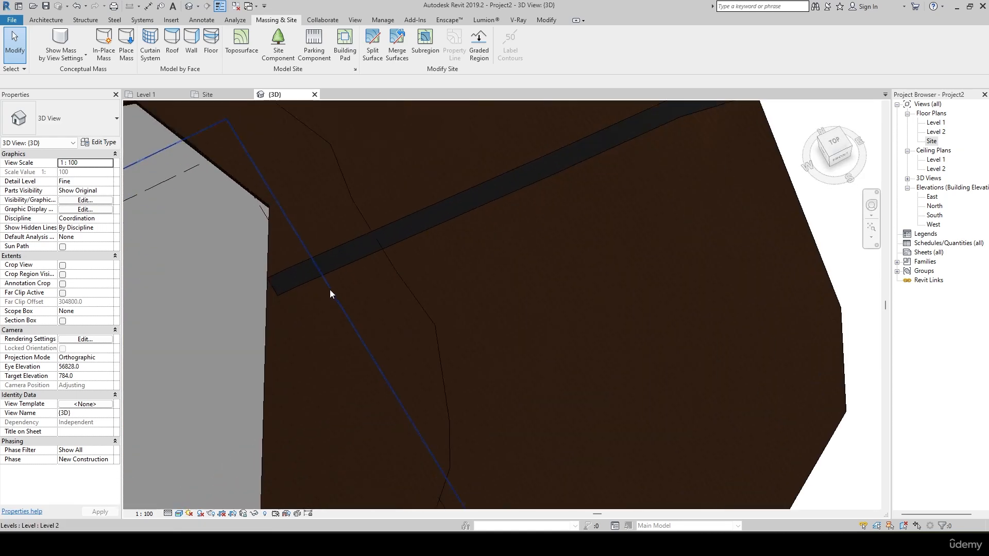
{"action": "middle_click_drag", "start_coordinate": [471, 258], "coordinate": [331, 404]}
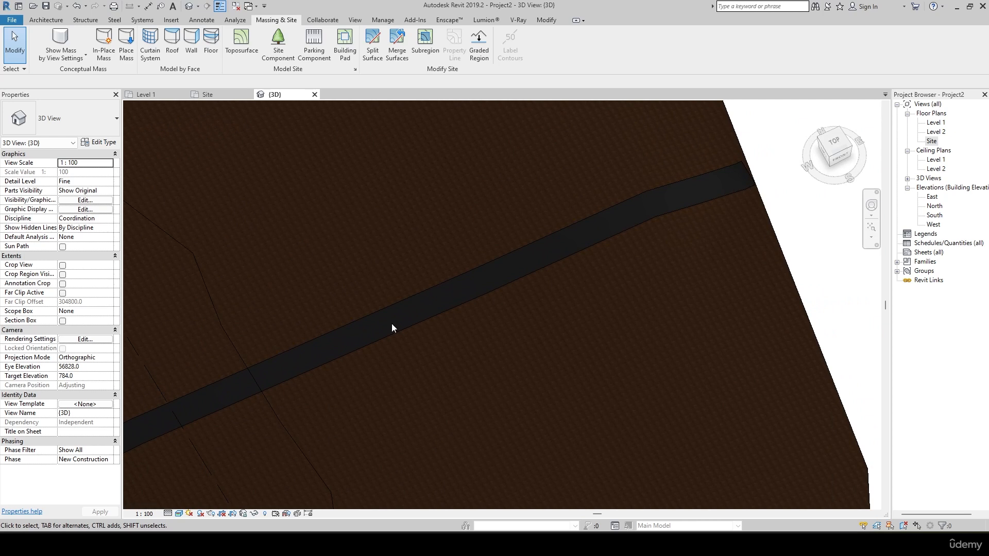
{"action": "scroll", "coordinate": [392, 328], "scroll_direction": "down", "scroll_amount": 2}
{"action": "left_click", "coordinate": [279, 362]}
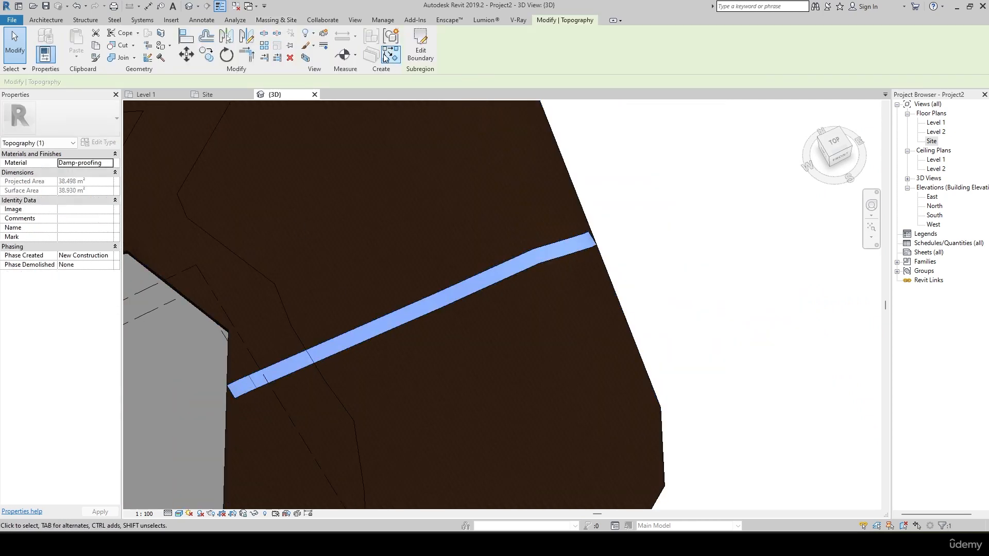
{"action": "left_click", "coordinate": [420, 46]}
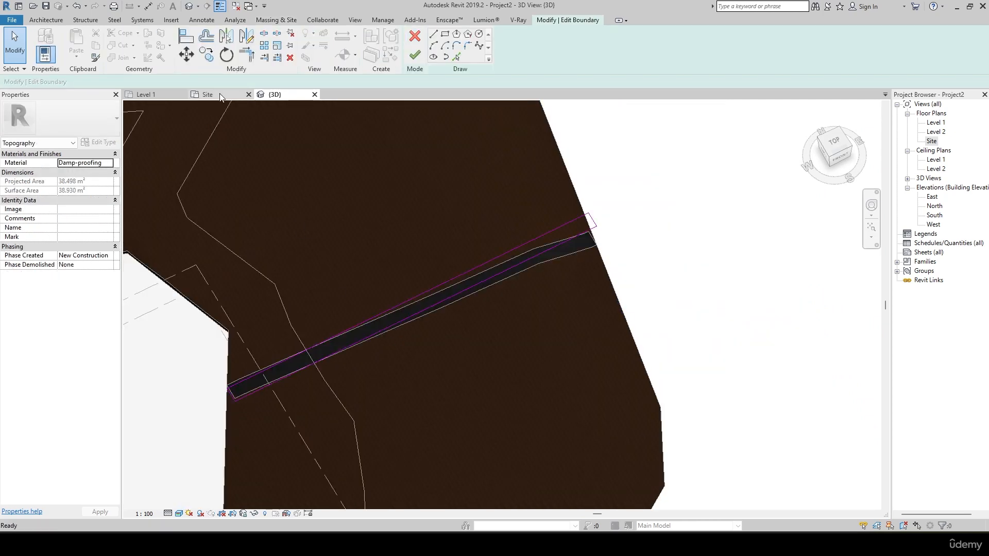
{"action": "left_click", "coordinate": [221, 96]}
Extend the path's south boundary line about 727 mm west to the pad's edge, and draw a line along that edge to the path's northwest corner.
{"action": "scroll", "coordinate": [486, 243], "scroll_direction": "up", "scroll_amount": 6}
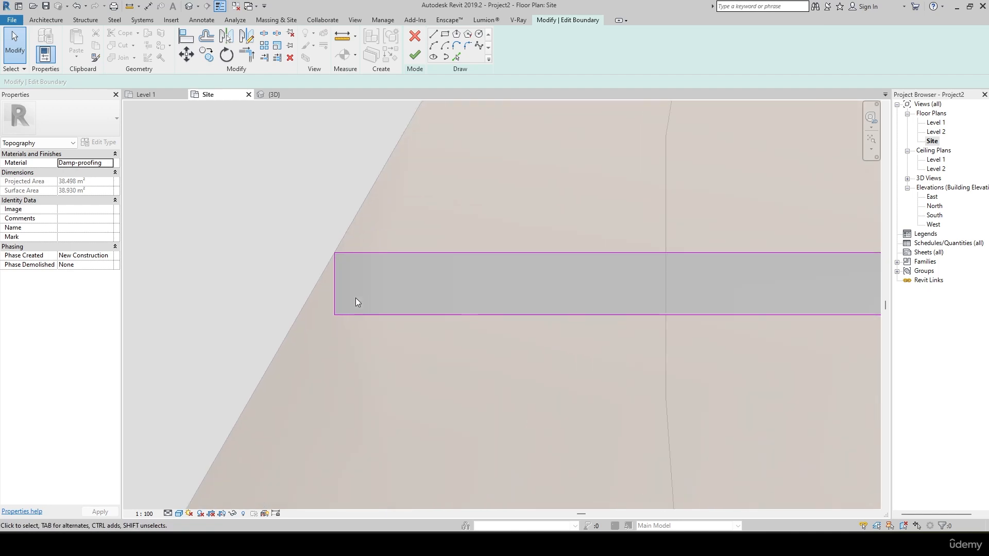
{"action": "scroll", "coordinate": [334, 295], "scroll_direction": "up", "scroll_amount": 2}
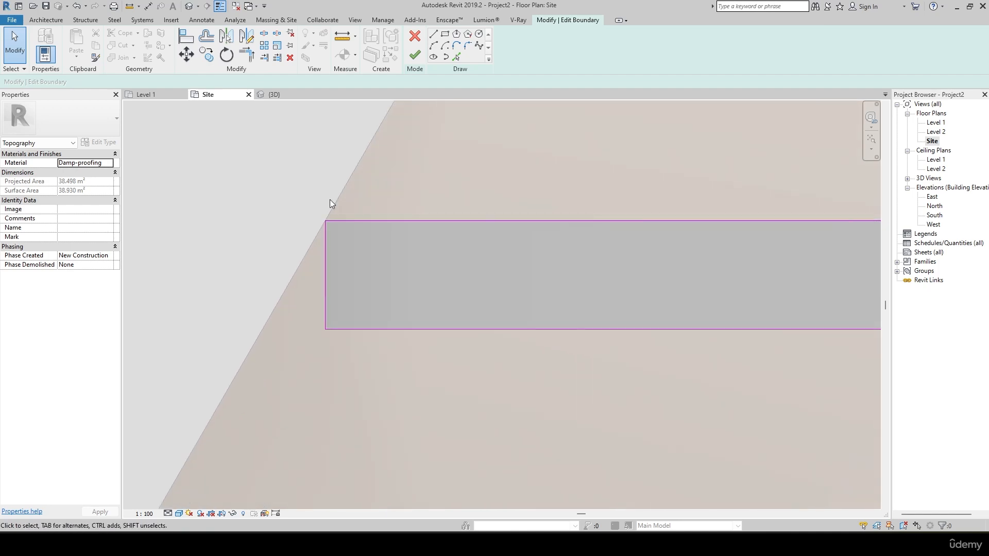
{"action": "left_click", "coordinate": [433, 34]}
{"action": "left_click", "coordinate": [325, 330]}
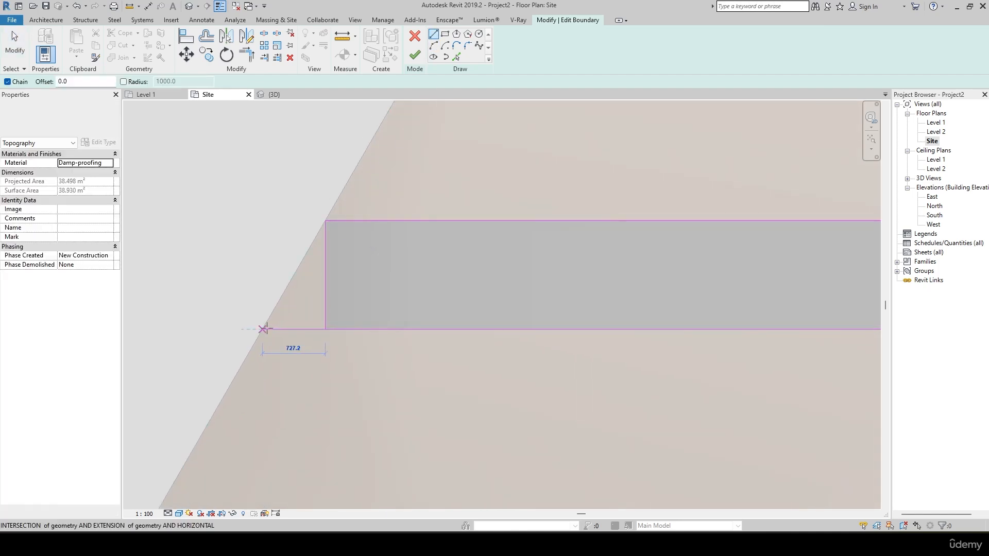
{"action": "left_click", "coordinate": [262, 329]}
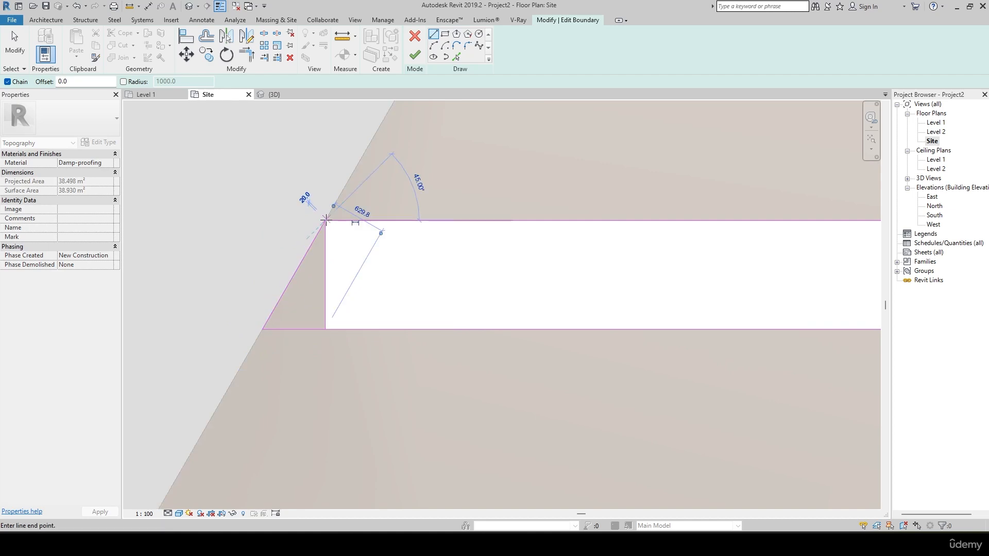
{"action": "left_click", "coordinate": [325, 221]}
{"action": "key", "text": "Escape"}
{"action": "key", "text": "Escape"}
Delete the vertical line at the path's west end from the sketch and finish the boundary edit.
{"action": "left_click", "coordinate": [327, 248]}
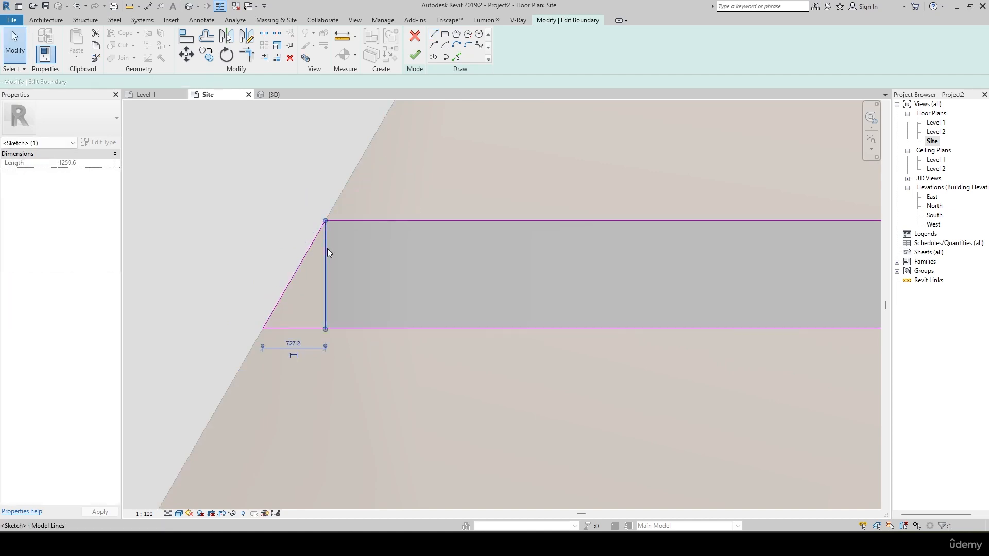
{"action": "key", "text": "Delete"}
{"action": "left_click", "coordinate": [415, 55]}
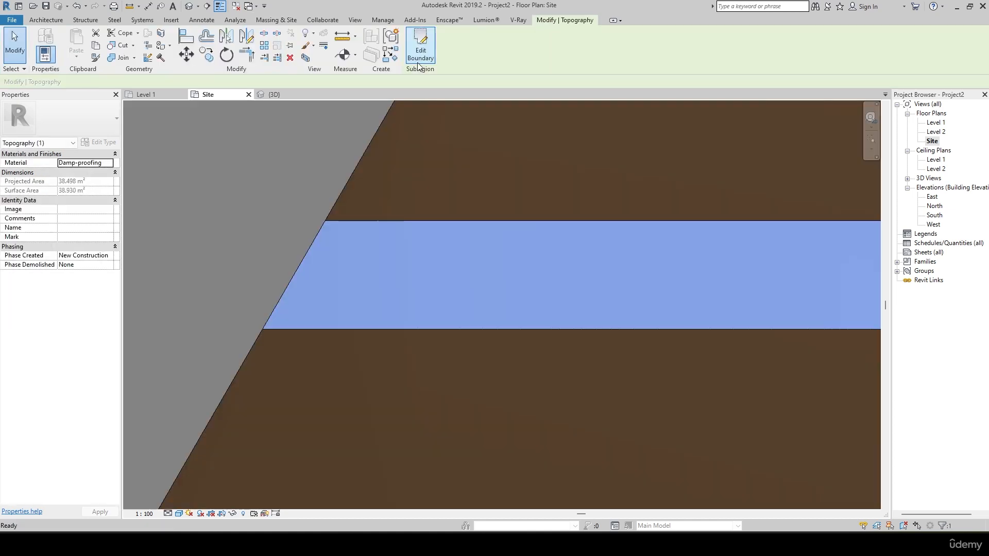
Examine the extended path against the pad and the whole terrain in the Site floor plan.
{"action": "scroll", "coordinate": [284, 236], "scroll_direction": "down", "scroll_amount": 5}
{"action": "scroll", "coordinate": [284, 236], "scroll_direction": "down", "scroll_amount": 3}
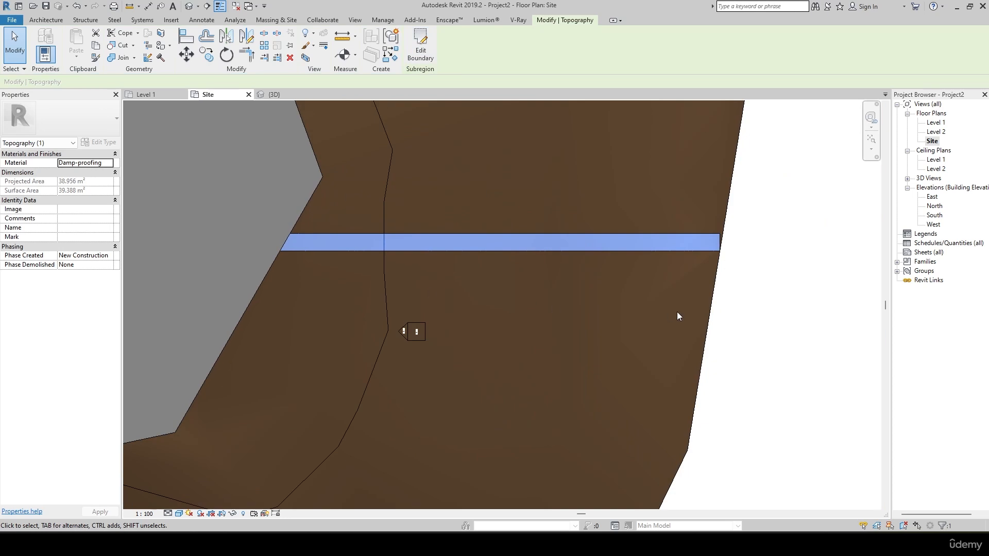
{"action": "left_click", "coordinate": [778, 278]}
{"action": "scroll", "coordinate": [735, 309], "scroll_direction": "down", "scroll_amount": 5}
{"action": "scroll", "coordinate": [564, 268], "scroll_direction": "up", "scroll_amount": 8}
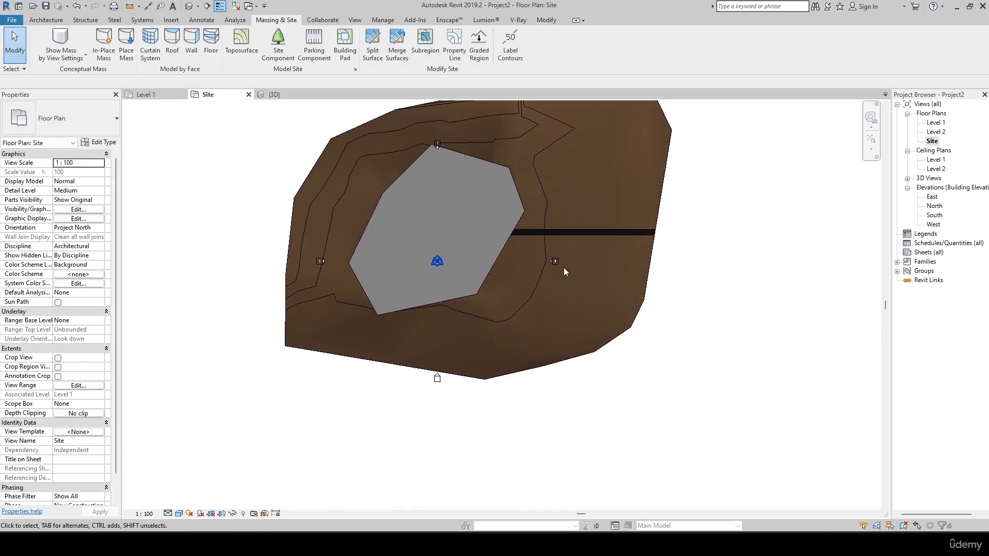
{"action": "middle_click_drag", "start_coordinate": [504, 212], "coordinate": [447, 335]}
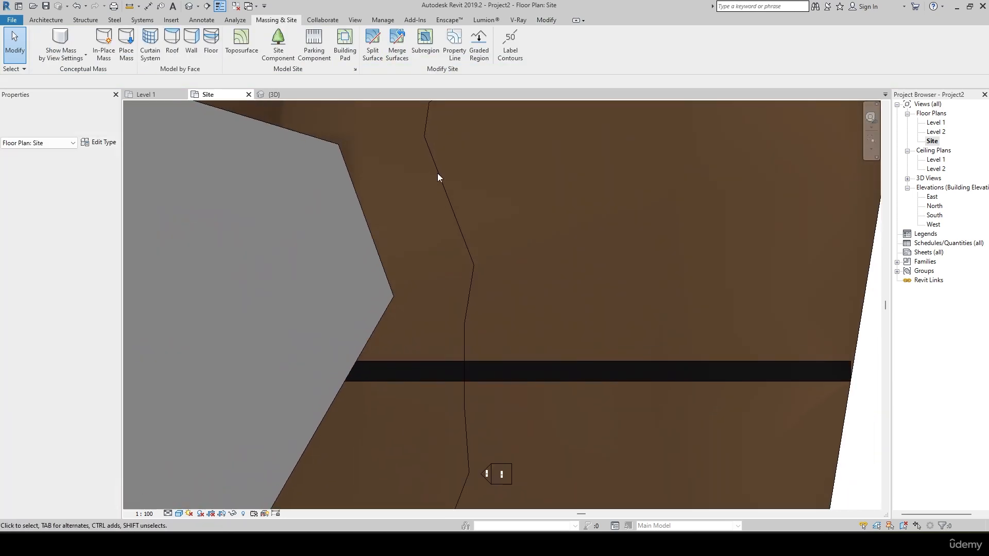
{"action": "scroll", "coordinate": [485, 298], "scroll_direction": "down", "scroll_amount": 6}
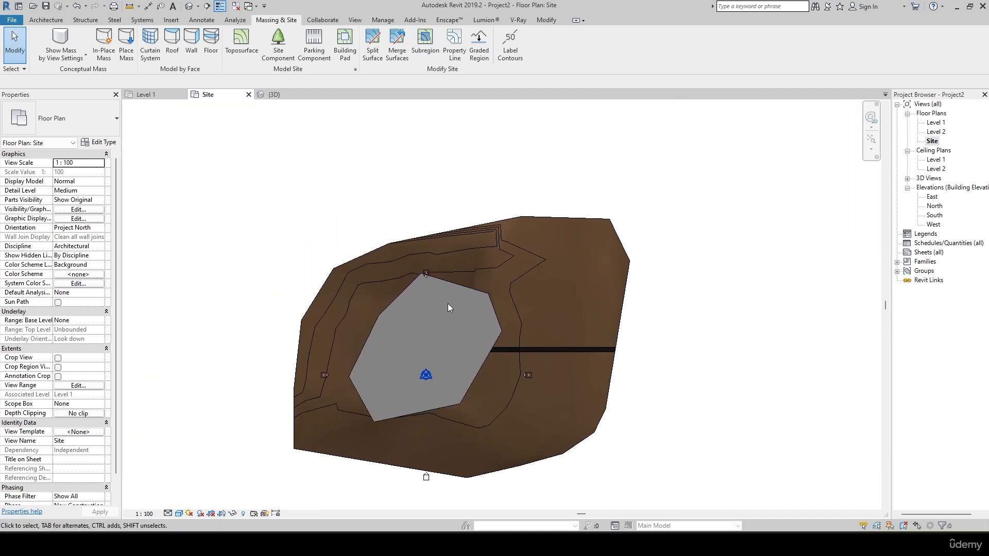
{"action": "scroll", "coordinate": [452, 374], "scroll_direction": "up", "scroll_amount": 2}
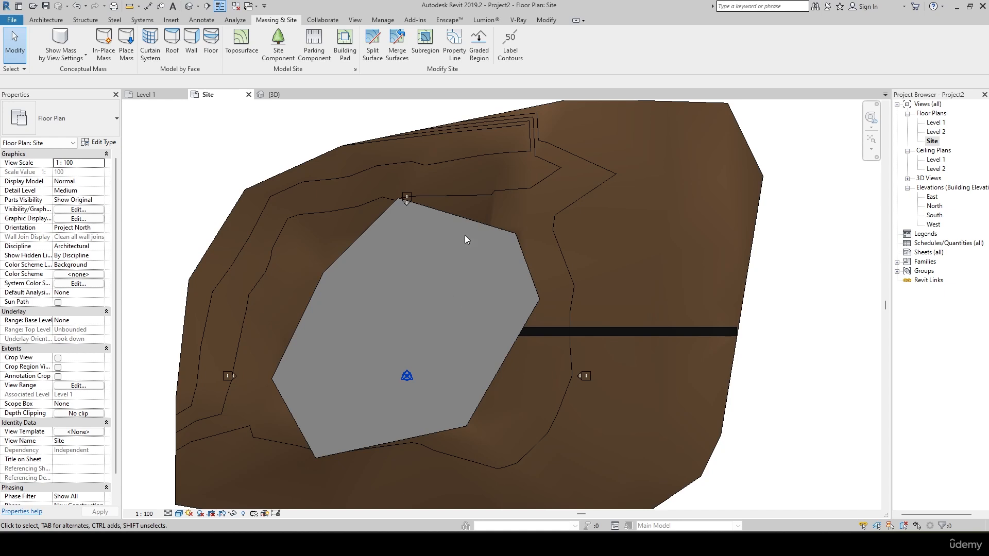
Sketch an open, multi-segment property line across the terrain's northeast part, from its north edge to its east edge above the path, and finish it.
{"action": "left_click", "coordinate": [451, 39]}
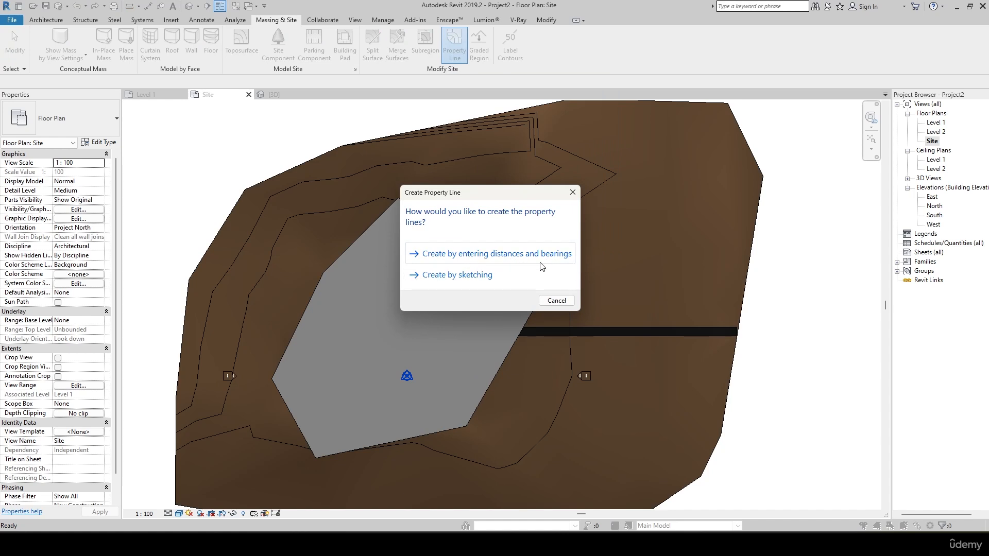
{"action": "left_click", "coordinate": [450, 280]}
{"action": "mouse_move", "coordinate": [606, 180]}
{"action": "middle_mouse_down"}
{"action": "mouse_move", "coordinate": [506, 237]}
{"action": "mouse_move", "coordinate": [496, 221]}
{"action": "mouse_move", "coordinate": [503, 190]}
{"action": "middle_mouse_up"}
{"action": "scroll", "coordinate": [505, 237], "scroll_direction": "up", "scroll_amount": 2}
{"action": "scroll", "coordinate": [370, 237], "scroll_direction": "down", "scroll_amount": 2}
{"action": "scroll", "coordinate": [503, 191], "scroll_direction": "down", "scroll_amount": 2}
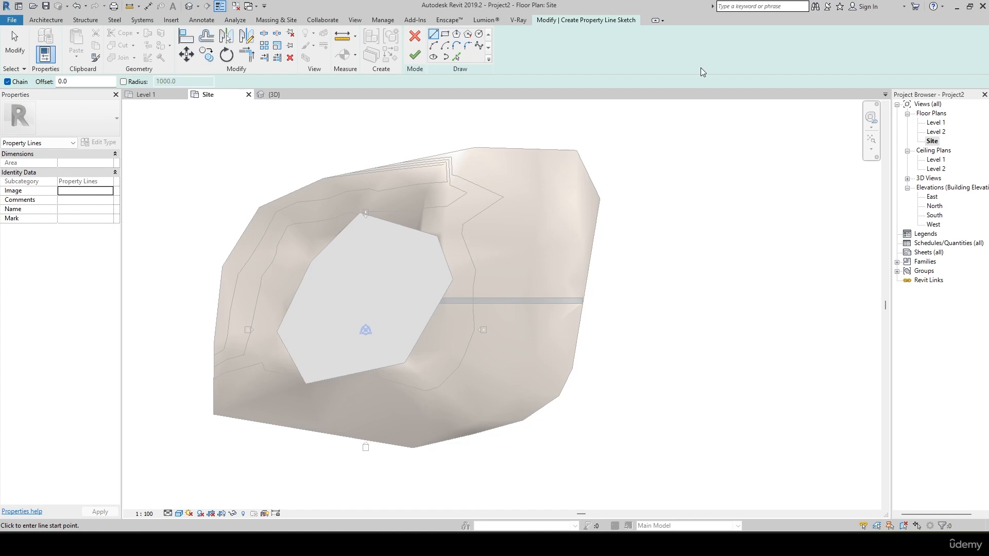
{"action": "middle_click_drag", "start_coordinate": [629, 200], "coordinate": [602, 269]}
{"action": "scroll", "coordinate": [517, 220], "scroll_direction": "up", "scroll_amount": 3}
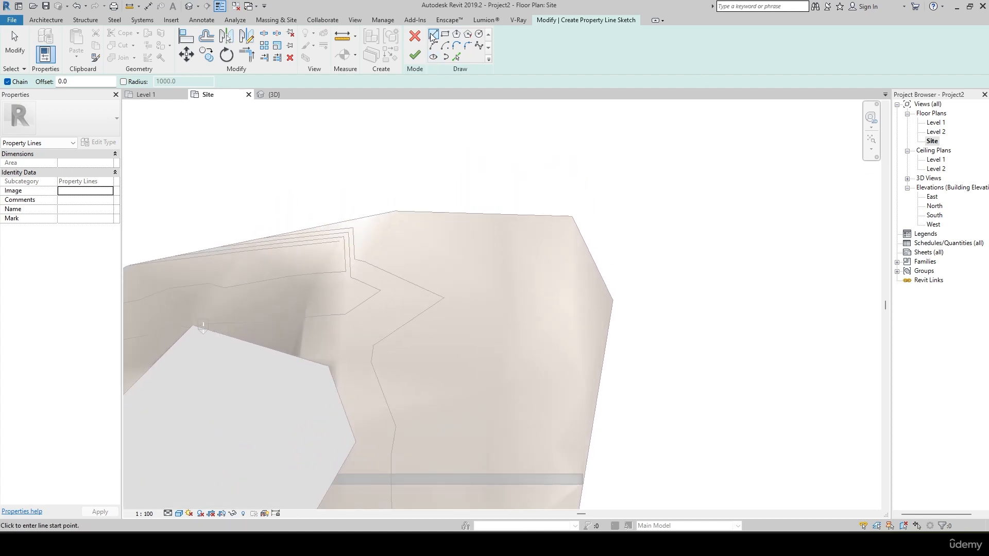
{"action": "left_click", "coordinate": [305, 229]}
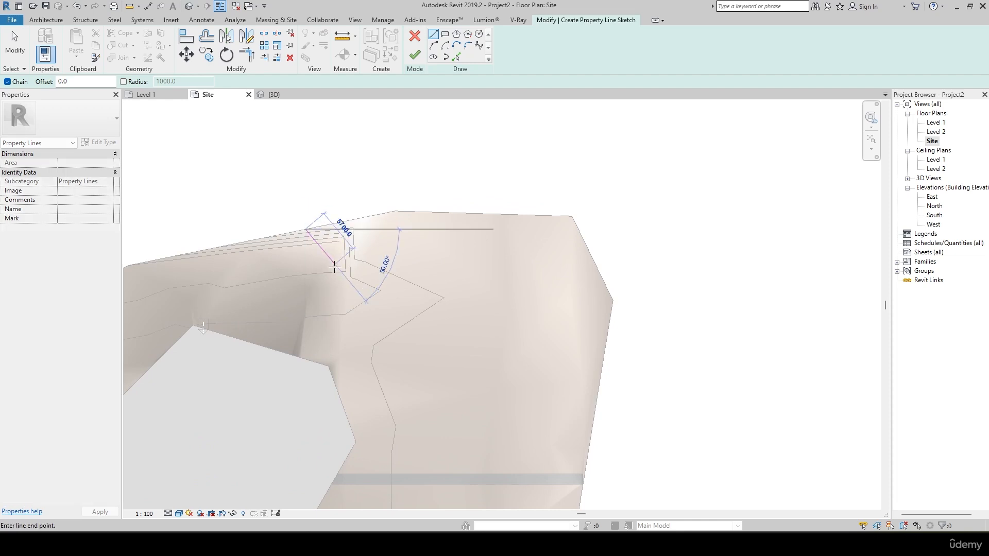
{"action": "left_click", "coordinate": [381, 327]}
{"action": "left_click", "coordinate": [524, 394]}
{"action": "left_click", "coordinate": [562, 401]}
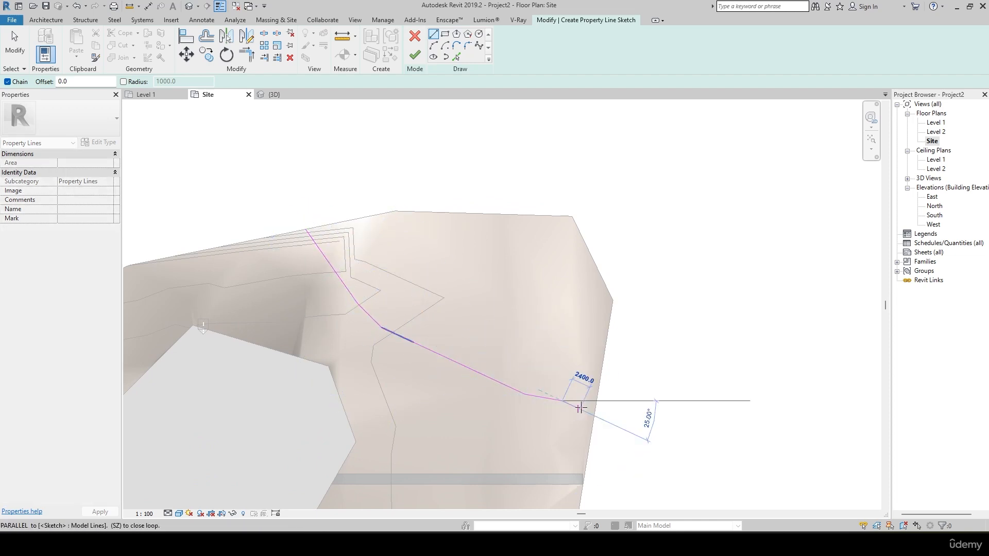
{"action": "left_click", "coordinate": [595, 412]}
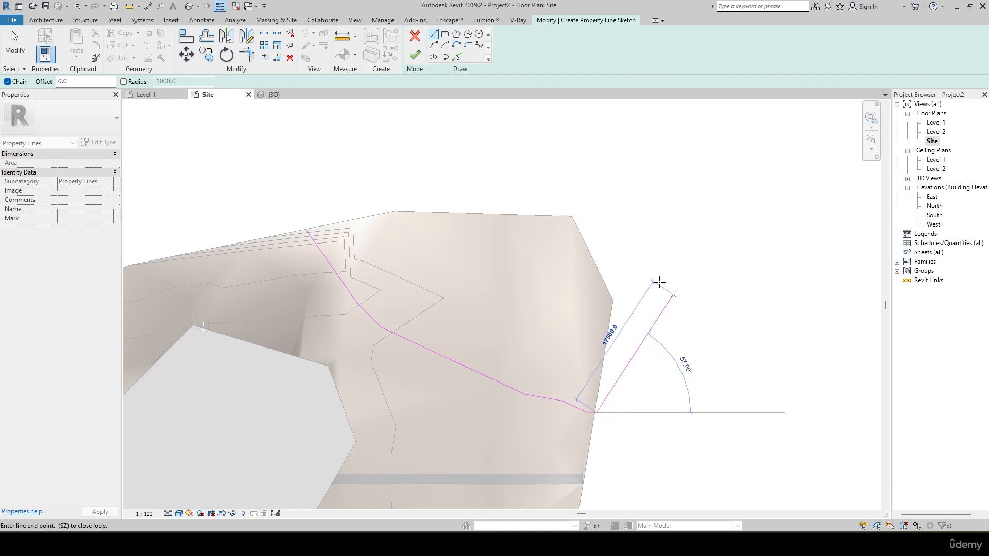
{"action": "left_click", "coordinate": [414, 55]}
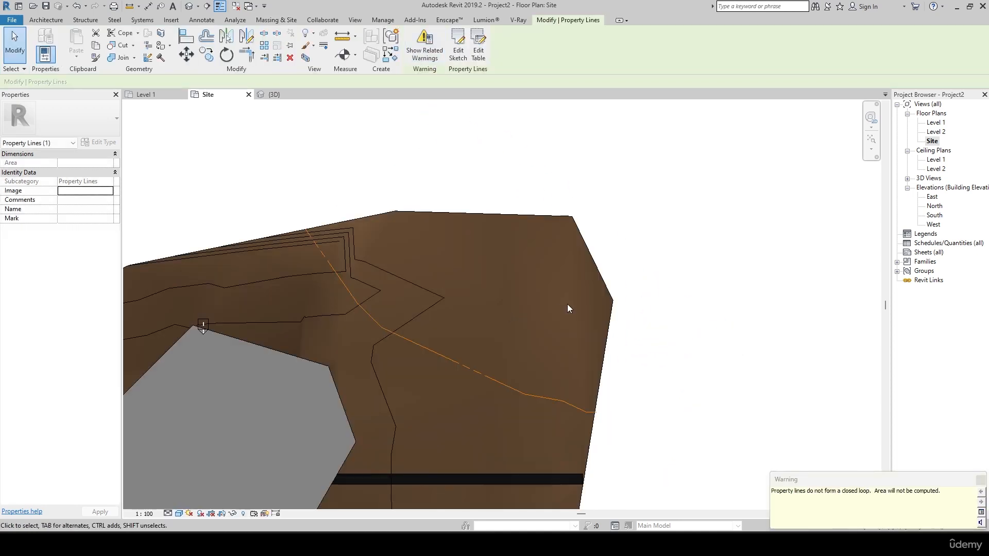
{"action": "key", "text": "Escape"}
Examine the property line's dashed linework where it crosses the contours in the Site floor plan.
{"action": "scroll", "coordinate": [393, 361], "scroll_direction": "up", "scroll_amount": 5}
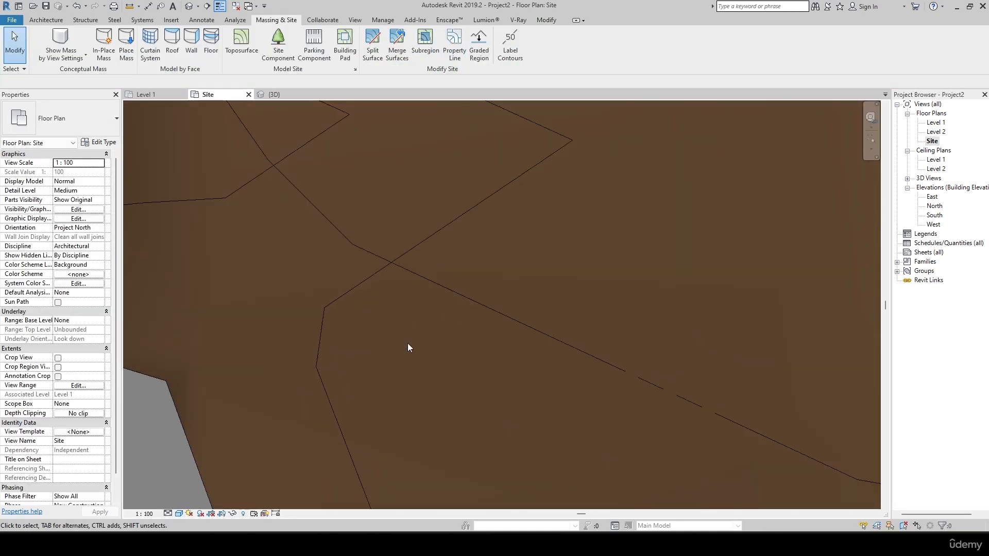
{"action": "scroll", "coordinate": [388, 358], "scroll_direction": "down", "scroll_amount": 5}
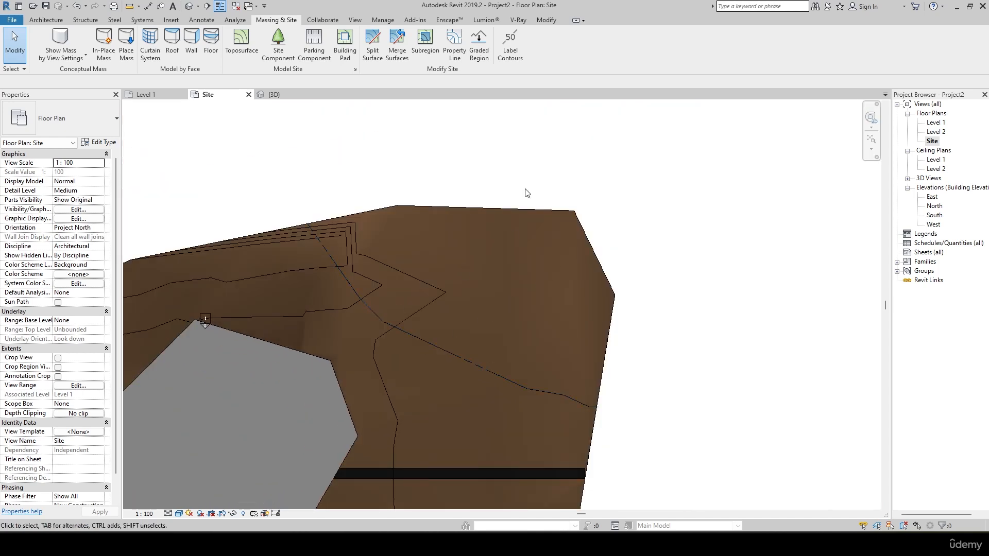
{"action": "scroll", "coordinate": [397, 332], "scroll_direction": "up", "scroll_amount": 5}
{"action": "scroll", "coordinate": [398, 329], "scroll_direction": "up", "scroll_amount": 4}
{"action": "middle_click_drag", "start_coordinate": [457, 357], "coordinate": [258, 265]}
{"action": "scroll", "coordinate": [259, 265], "scroll_direction": "down", "scroll_amount": 2}
{"action": "scroll", "coordinate": [463, 308], "scroll_direction": "down", "scroll_amount": 5}
{"action": "scroll", "coordinate": [489, 317], "scroll_direction": "down", "scroll_amount": 3}
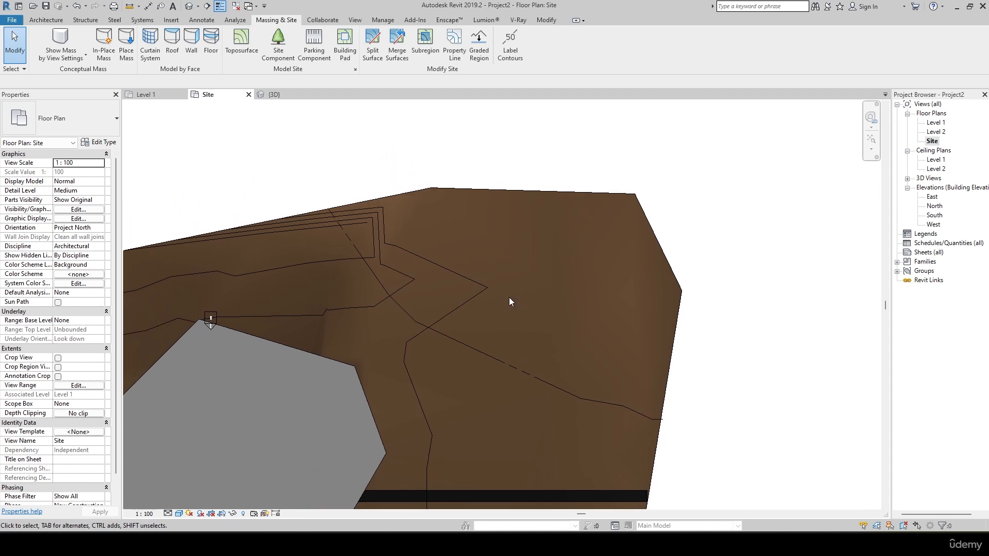
{"action": "scroll", "coordinate": [450, 259], "scroll_direction": "up", "scroll_amount": 5}
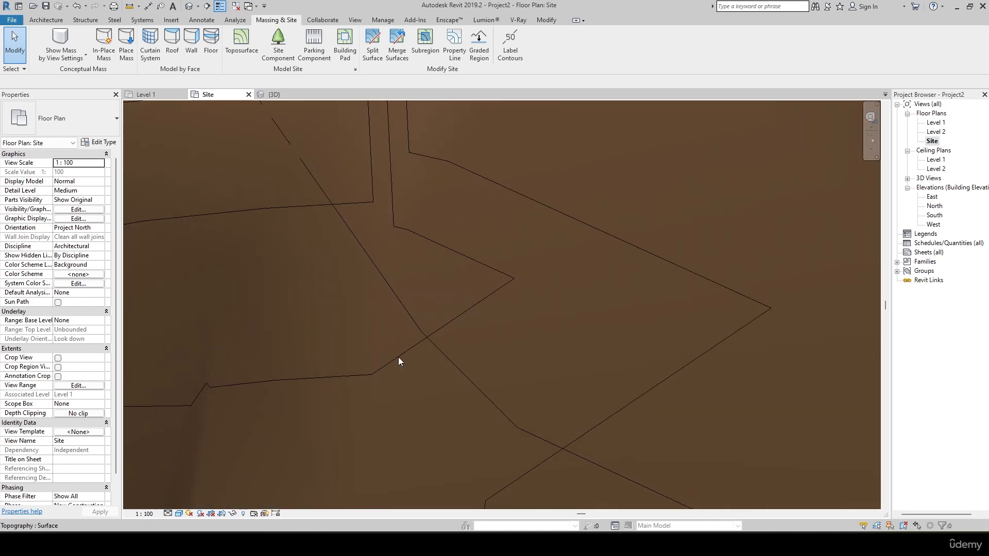
Set the Site plan's visual style to Realistic and inspect the property line over the terrain.
{"action": "left_click", "coordinate": [179, 514]}
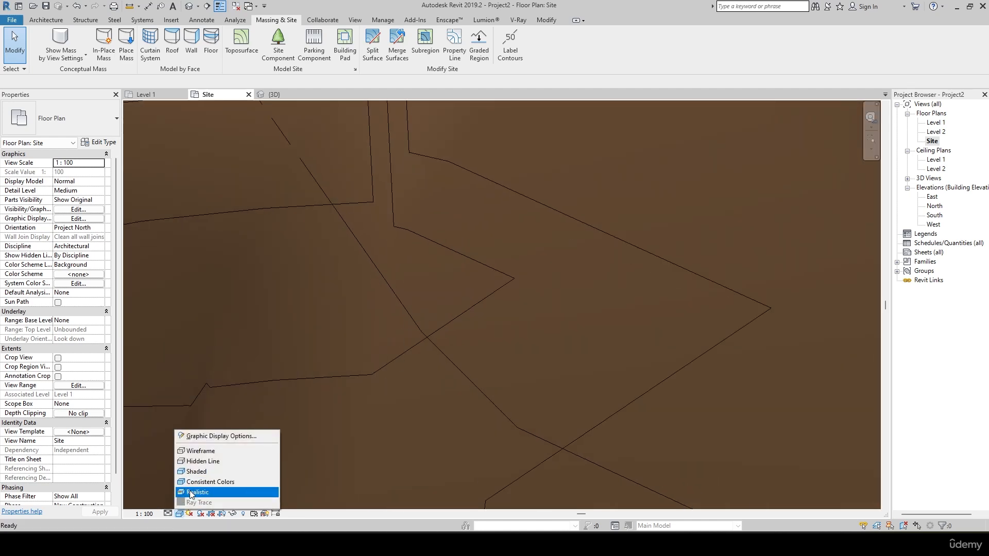
{"action": "left_click", "coordinate": [211, 496]}
{"action": "scroll", "coordinate": [377, 364], "scroll_direction": "down", "scroll_amount": 2}
{"action": "scroll", "coordinate": [392, 363], "scroll_direction": "up", "scroll_amount": 4}
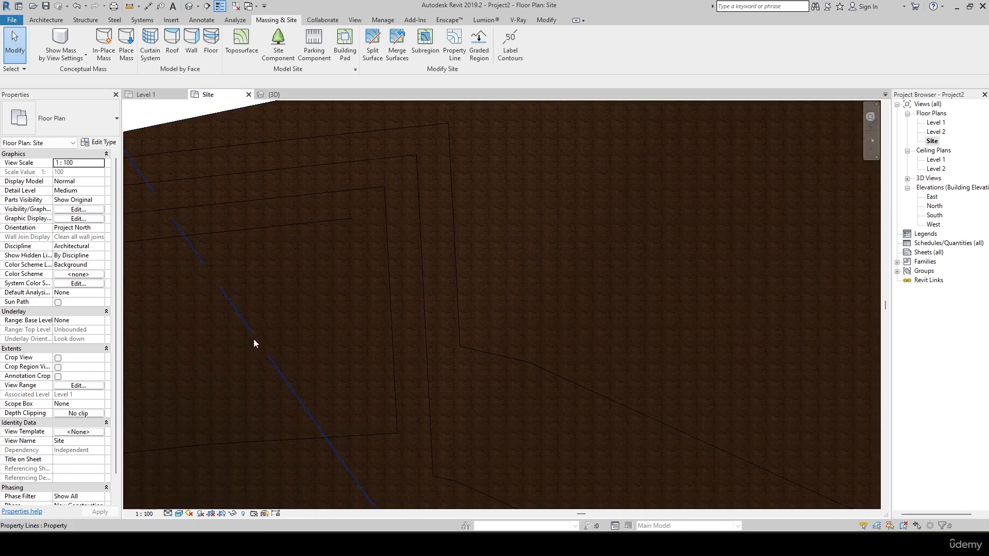
{"action": "left_click", "coordinate": [255, 339]}
{"action": "scroll", "coordinate": [384, 299], "scroll_direction": "down", "scroll_amount": 2}
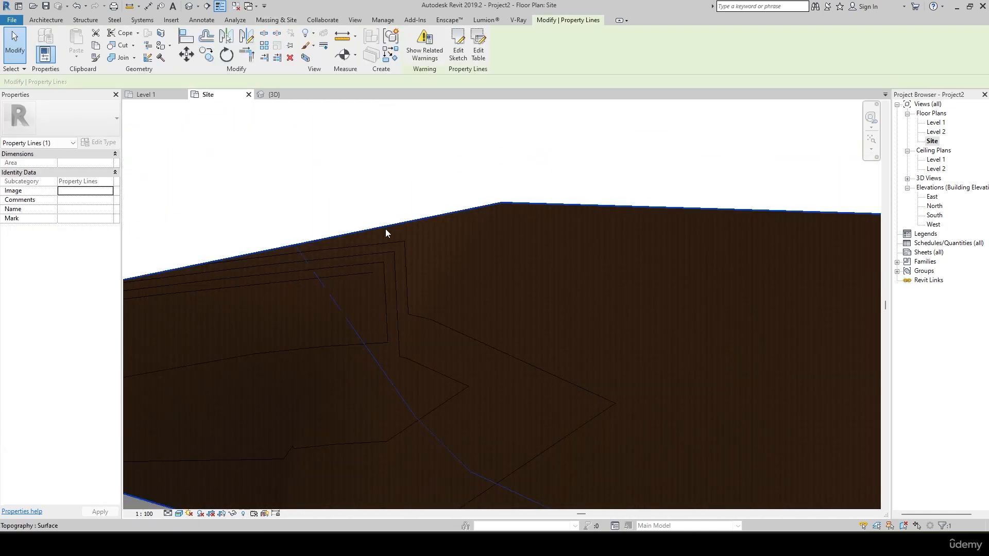
{"action": "left_click", "coordinate": [385, 229]}
{"action": "scroll", "coordinate": [344, 178], "scroll_direction": "down", "scroll_amount": 2}
{"action": "left_click", "coordinate": [696, 244]}
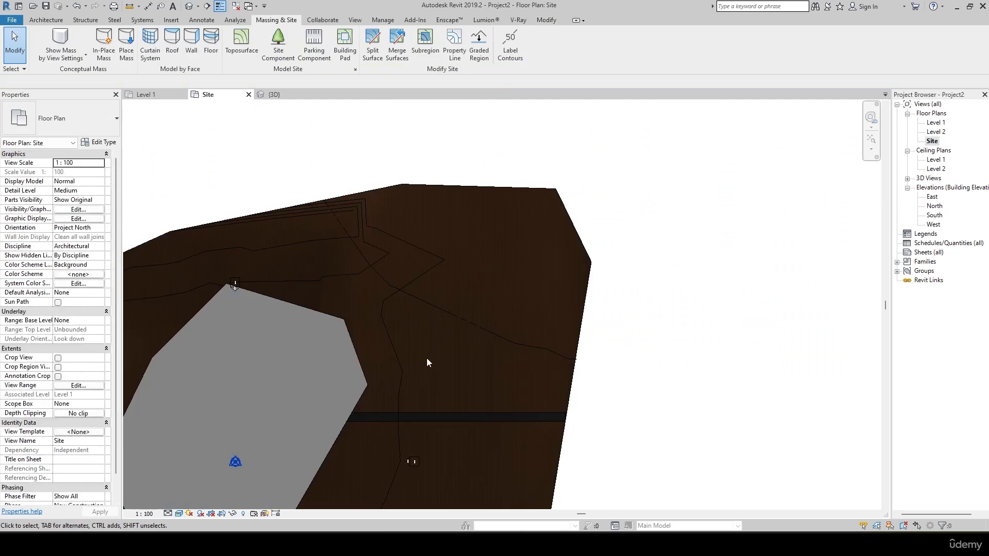
Open the image manager for the property line's Image property, and close it without adding an image.
{"action": "left_click", "coordinate": [451, 315]}
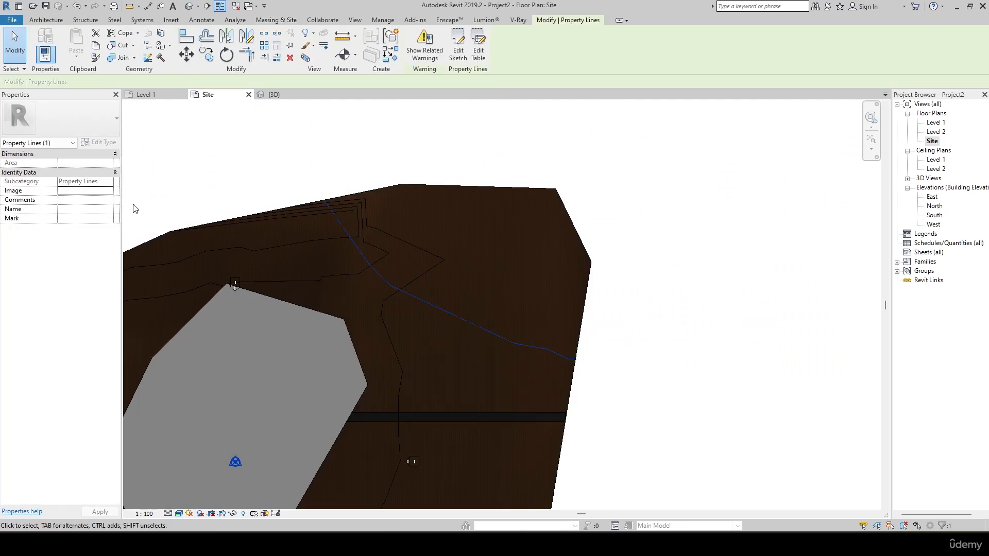
{"action": "left_click", "coordinate": [110, 192]}
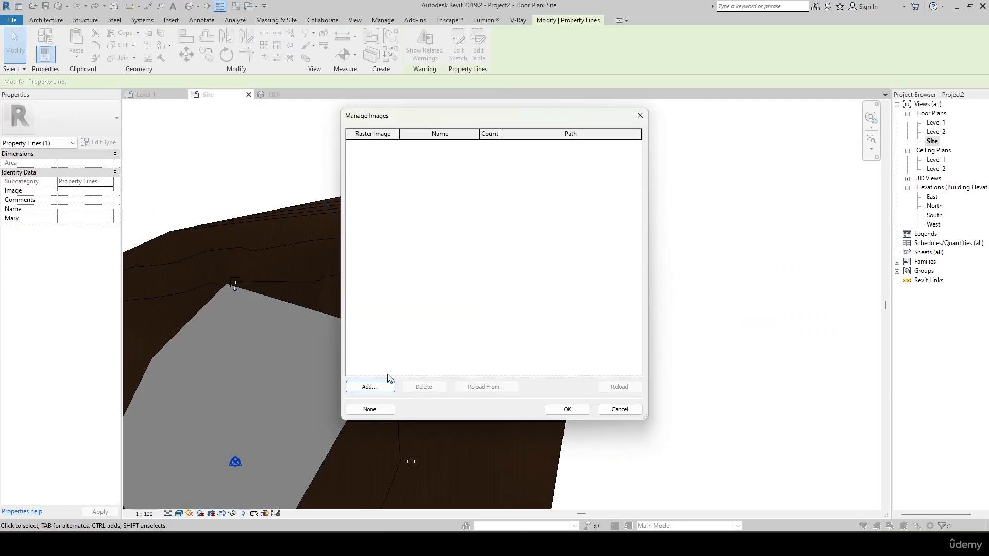
{"action": "left_click", "coordinate": [638, 116]}
{"action": "scroll", "coordinate": [652, 284], "scroll_direction": "down", "scroll_amount": 3}
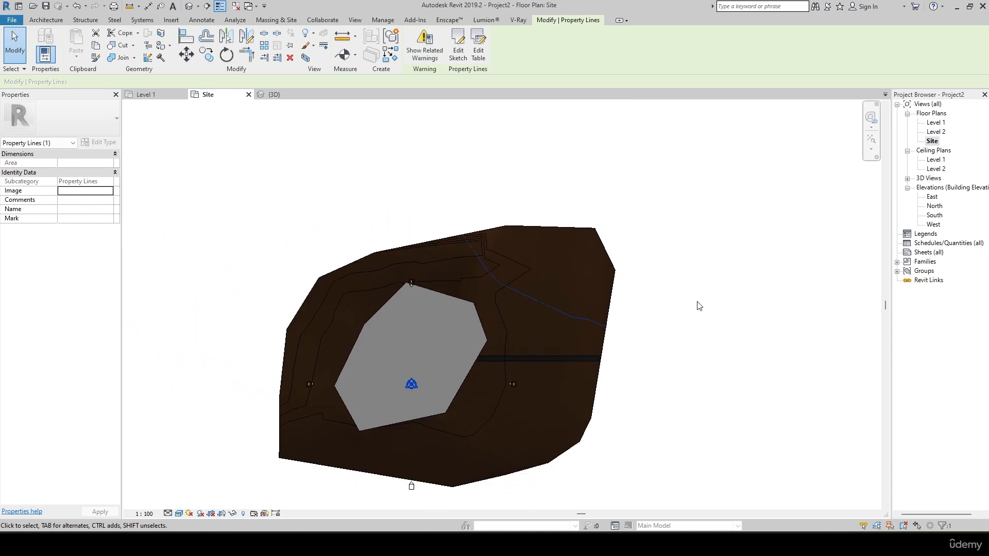
{"action": "left_click", "coordinate": [699, 306]}
Set the Site floor plan's visual style to Hidden Line.
{"action": "scroll", "coordinate": [724, 384], "scroll_direction": "up", "scroll_amount": 3}
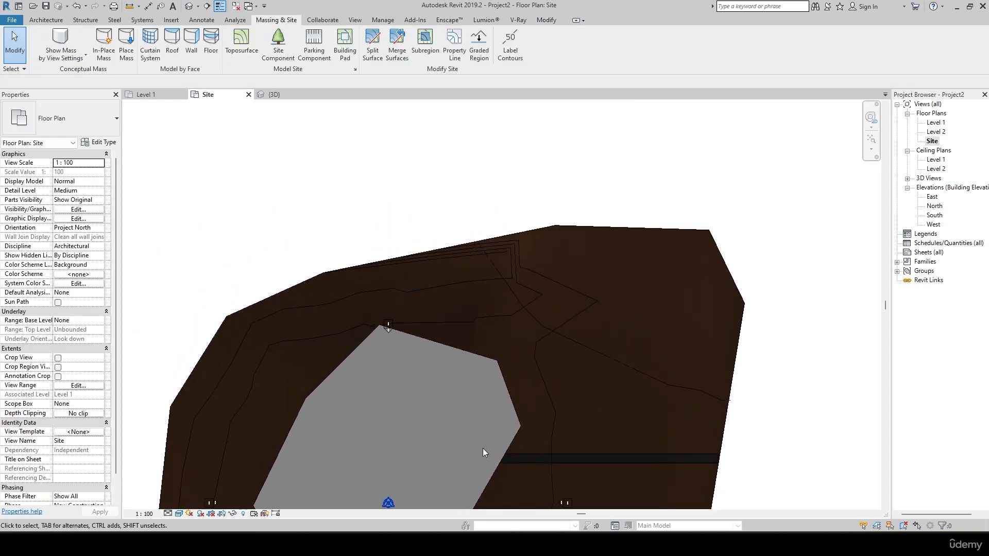
{"action": "middle_click_drag", "start_coordinate": [500, 449], "coordinate": [493, 407]}
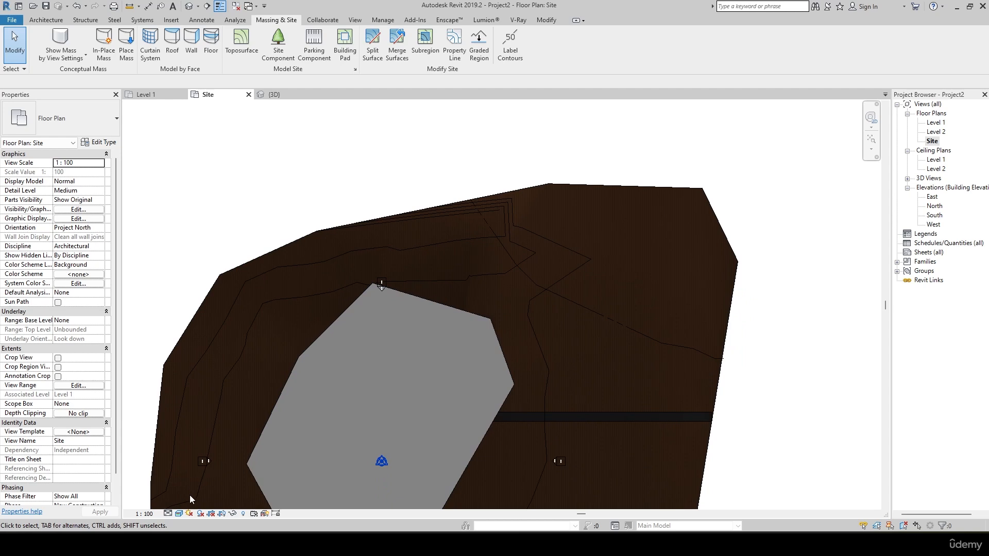
{"action": "left_click", "coordinate": [180, 514]}
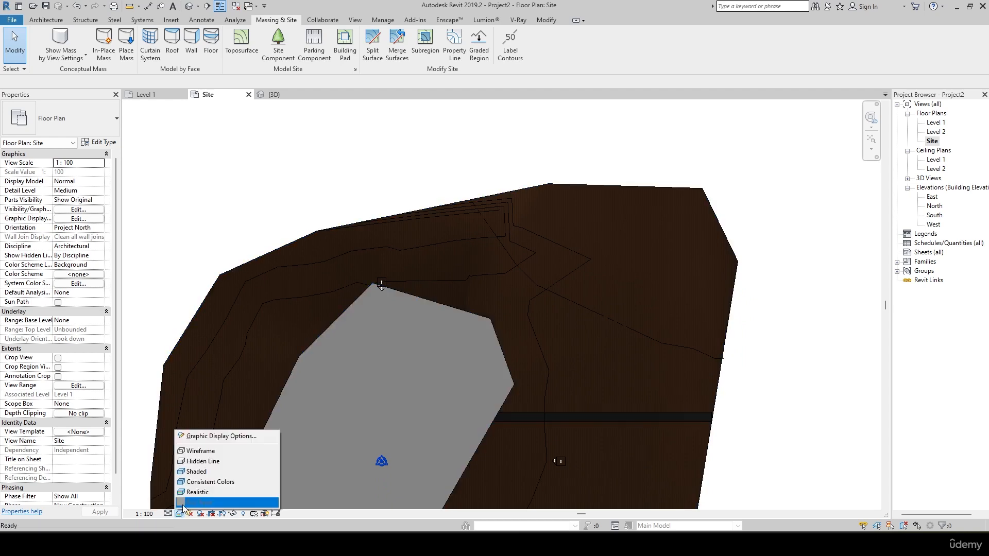
{"action": "left_click", "coordinate": [199, 462]}
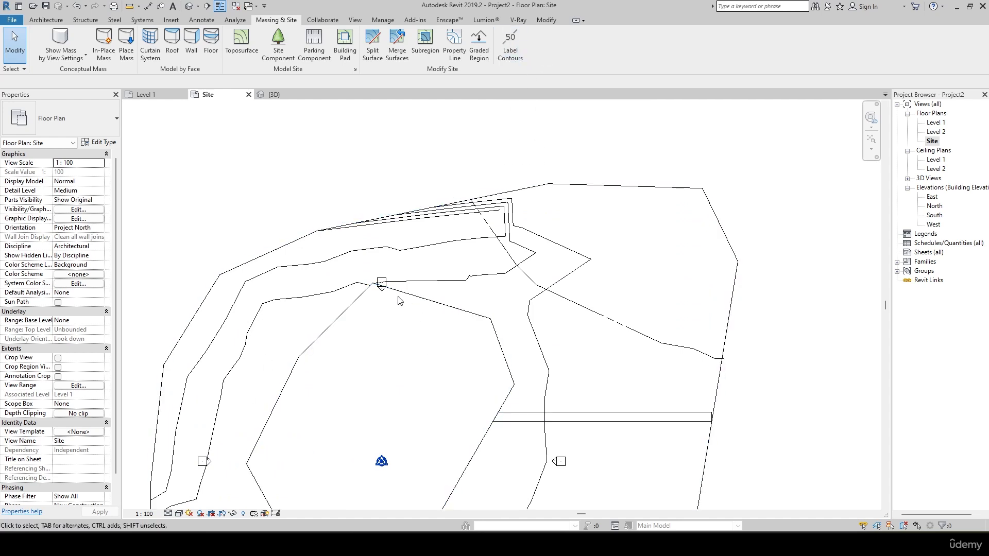
{"action": "middle_click_drag", "start_coordinate": [335, 296], "coordinate": [513, 213]}
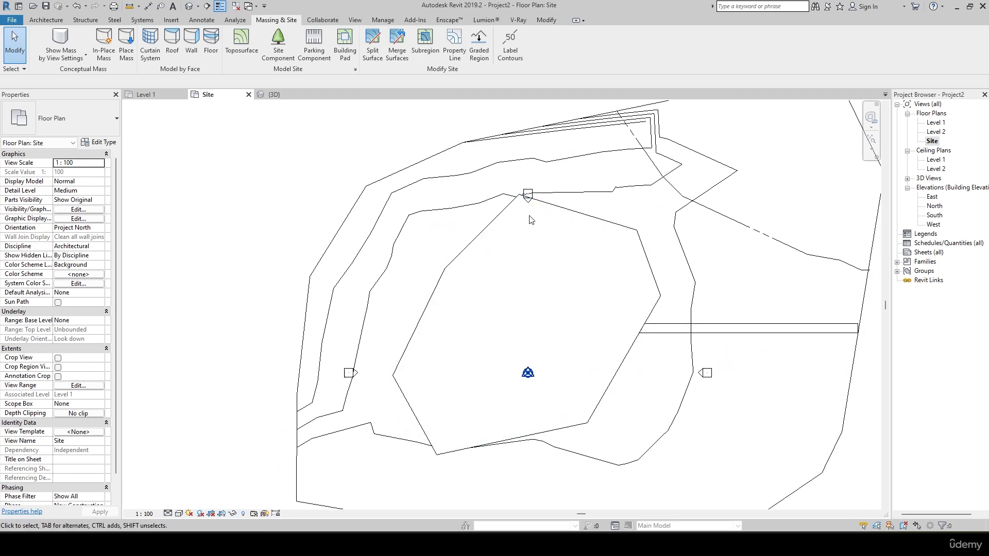
{"action": "middle_click_drag", "start_coordinate": [542, 144], "coordinate": [362, 226]}
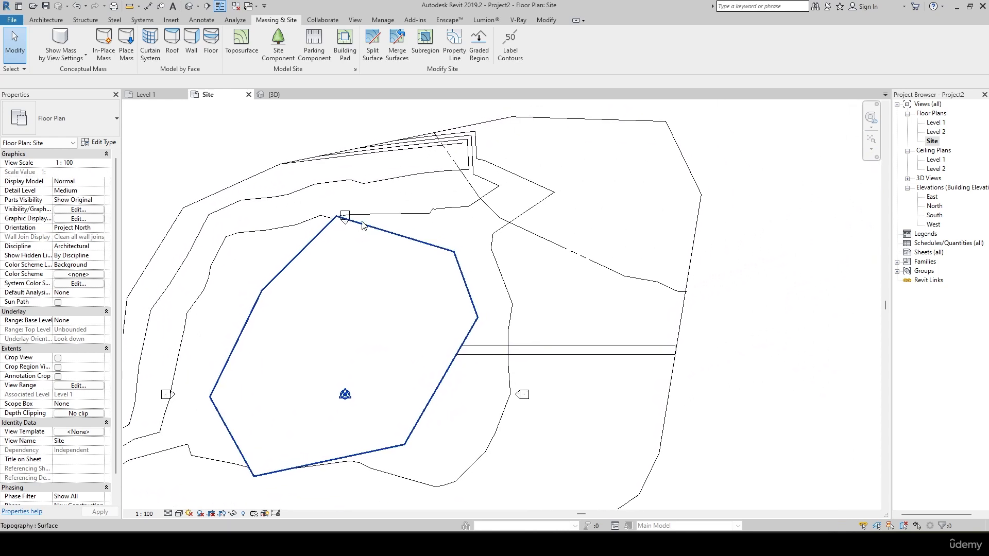
Label the contours with a line about 34000 mm long, from inside the building pad to just beyond the terrain's northwest edge.
{"action": "left_click", "coordinate": [509, 44]}
{"action": "middle_click_drag", "start_coordinate": [521, 179], "coordinate": [585, 198]}
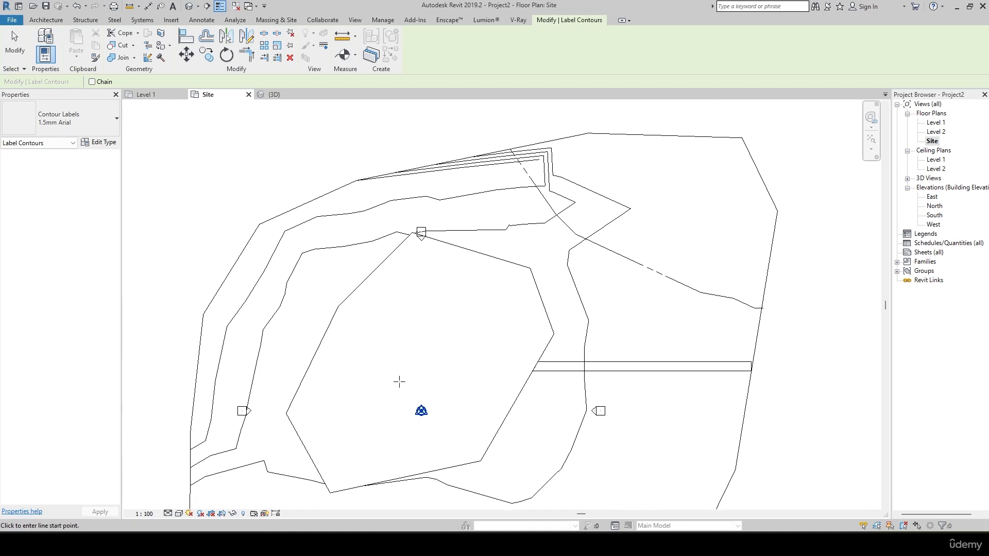
{"action": "middle_click_drag", "start_coordinate": [399, 382], "coordinate": [460, 250]}
{"action": "middle_click_drag", "start_coordinate": [465, 313], "coordinate": [470, 382]}
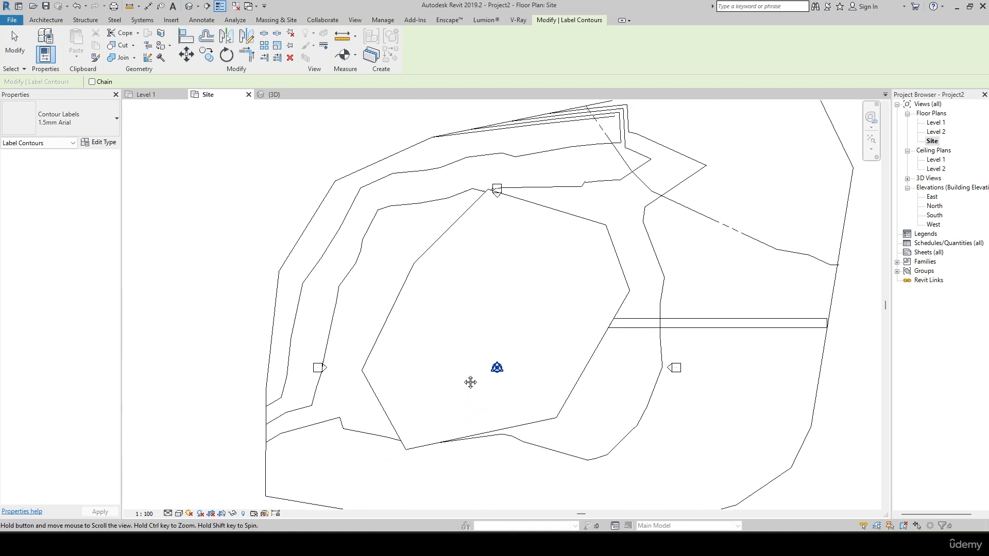
{"action": "left_click", "coordinate": [470, 385]}
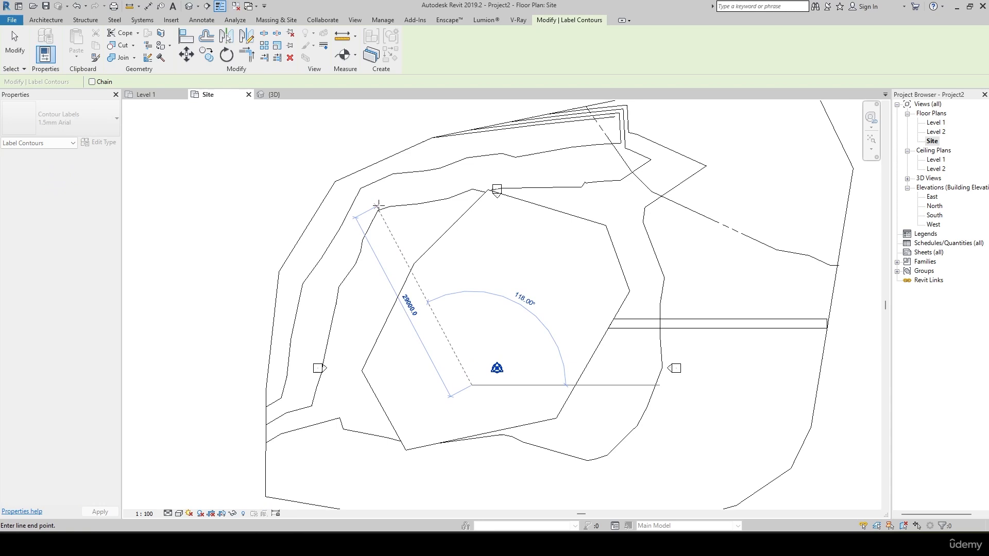
{"action": "left_click", "coordinate": [358, 172]}
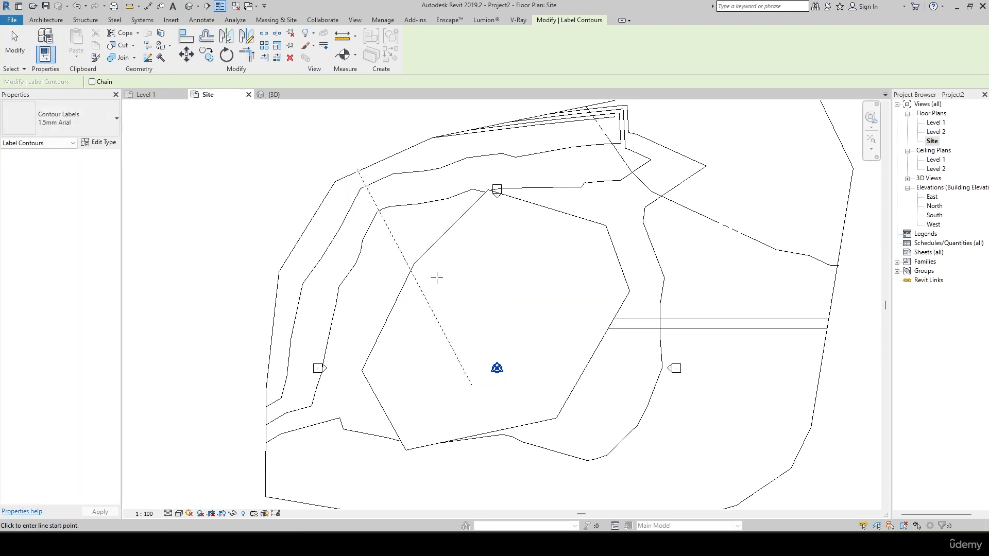
Examine the elevation labels where the label line crosses the northwest contours, and review the whole terrain.
{"action": "scroll", "coordinate": [386, 243], "scroll_direction": "up", "scroll_amount": 6}
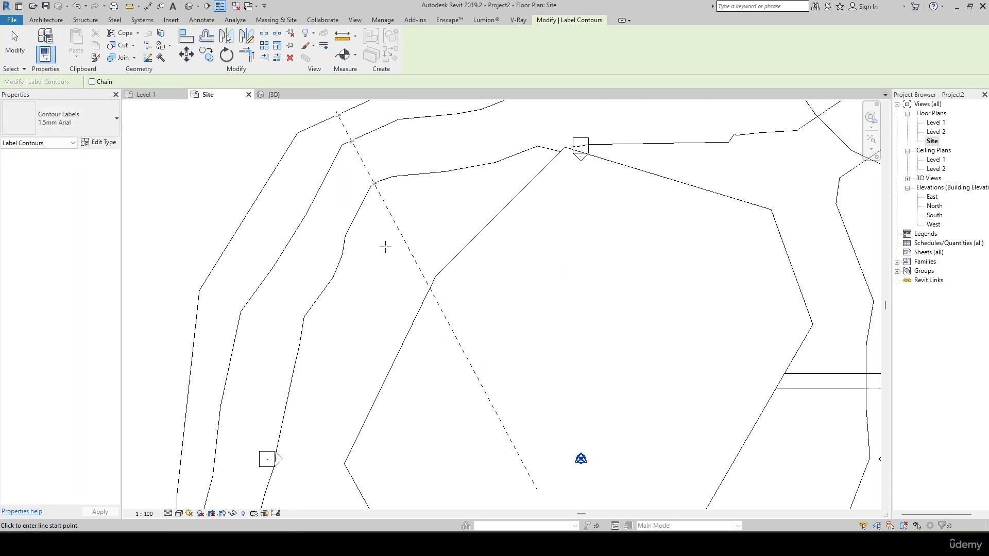
{"action": "scroll", "coordinate": [517, 348], "scroll_direction": "up", "scroll_amount": 4}
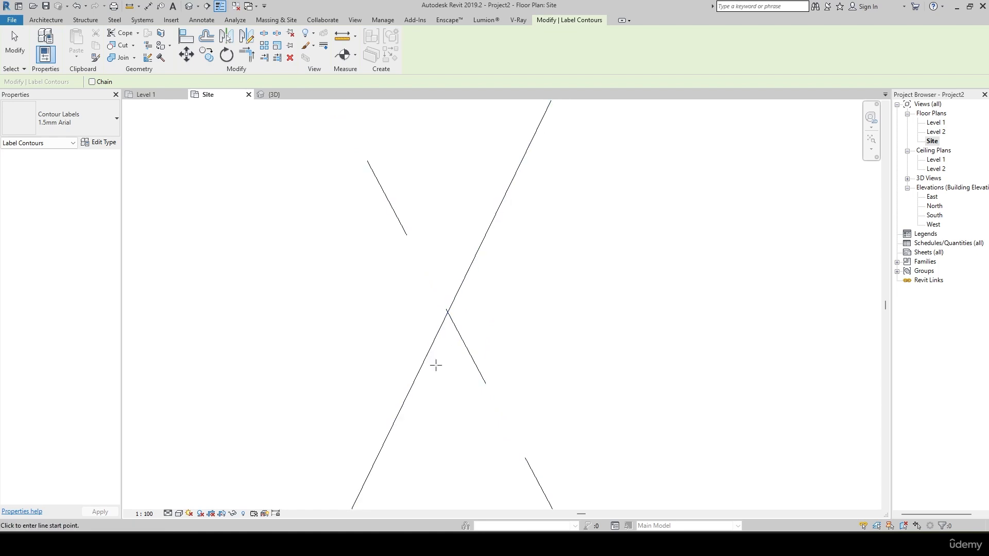
{"action": "scroll", "coordinate": [455, 281], "scroll_direction": "down", "scroll_amount": 5}
{"action": "middle_click_drag", "start_coordinate": [440, 237], "coordinate": [437, 514]}
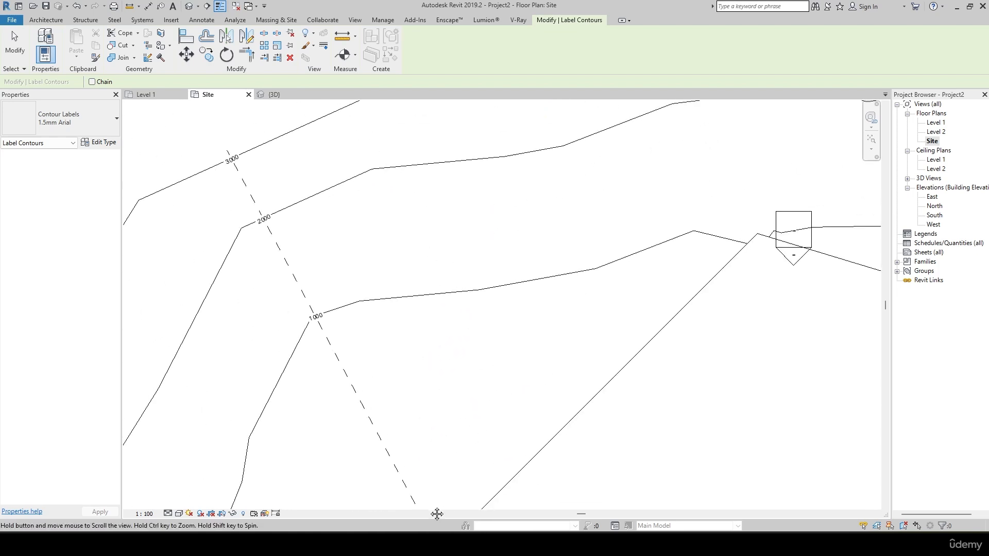
{"action": "scroll", "coordinate": [325, 348], "scroll_direction": "up", "scroll_amount": 3}
{"action": "middle_click_drag", "start_coordinate": [332, 347], "coordinate": [415, 503]}
{"action": "scroll", "coordinate": [429, 409], "scroll_direction": "down", "scroll_amount": 3}
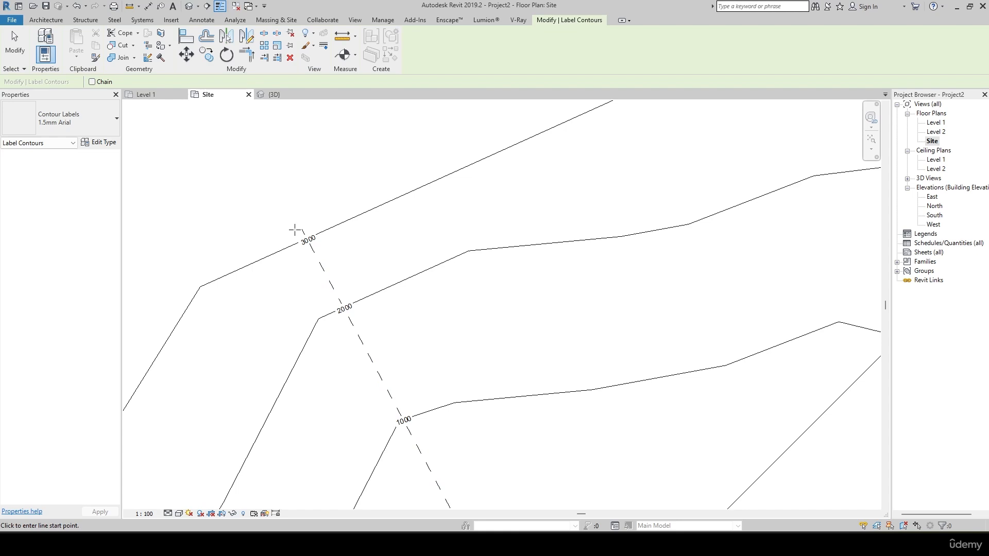
{"action": "scroll", "coordinate": [412, 430], "scroll_direction": "up", "scroll_amount": 3}
{"action": "middle_click_drag", "start_coordinate": [355, 305], "coordinate": [426, 466]}
{"action": "middle_click_drag", "start_coordinate": [356, 272], "coordinate": [339, 184]}
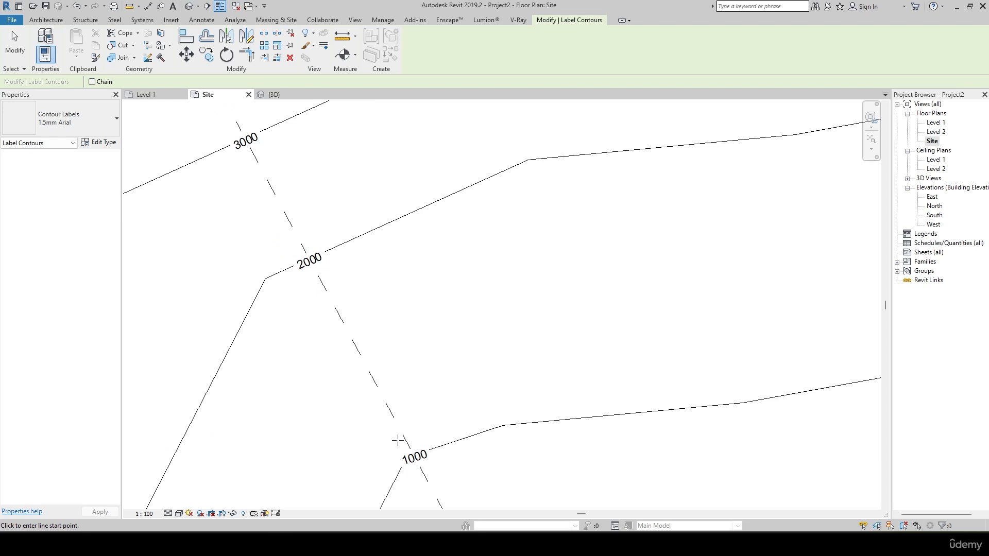
{"action": "scroll", "coordinate": [355, 293], "scroll_direction": "down", "scroll_amount": 2}
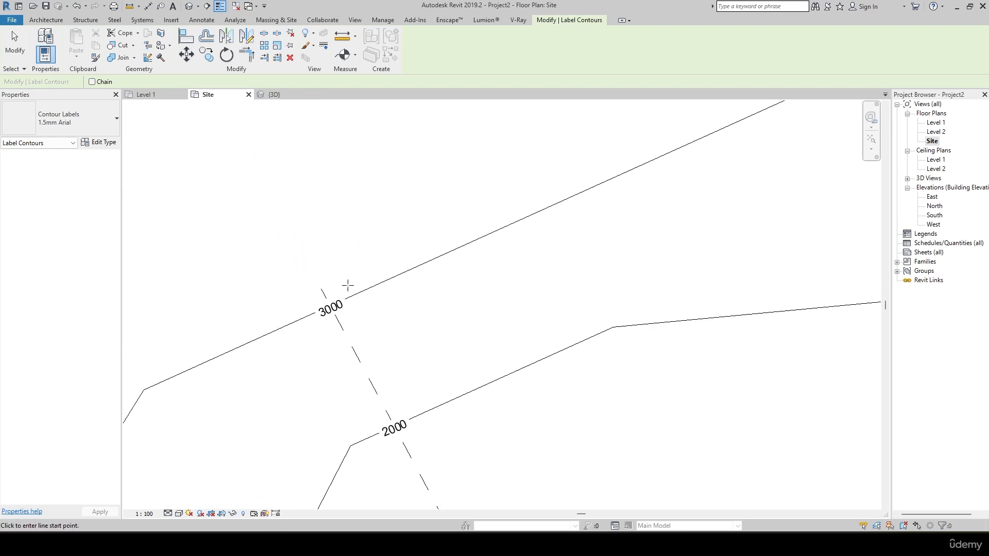
{"action": "scroll", "coordinate": [322, 239], "scroll_direction": "down", "scroll_amount": 1}
{"action": "scroll", "coordinate": [321, 239], "scroll_direction": "down", "scroll_amount": 3}
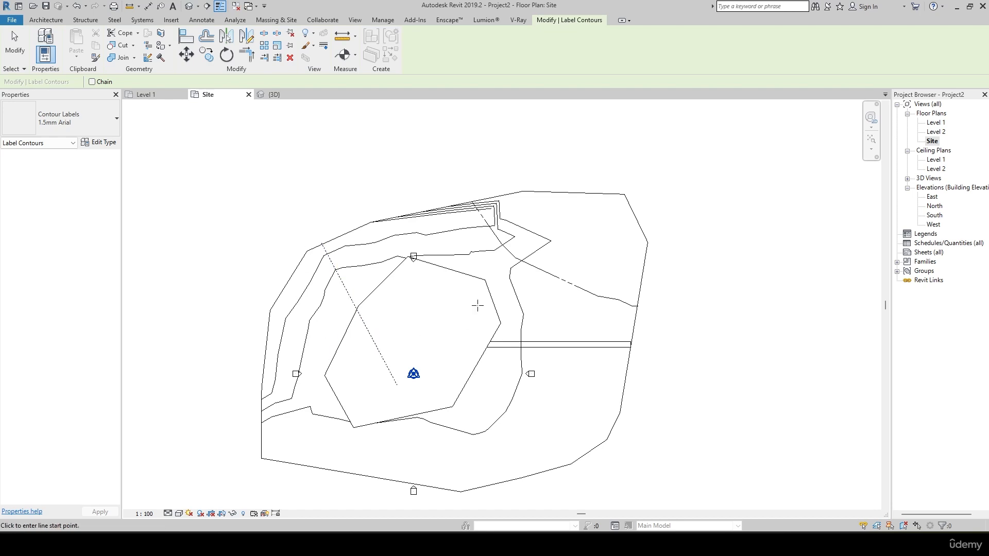
Place six American Beech - 6.0 Meters trees as site components around the building pad's northwest, north and northeast edges.
{"action": "scroll", "coordinate": [475, 295], "scroll_direction": "up", "scroll_amount": 1}
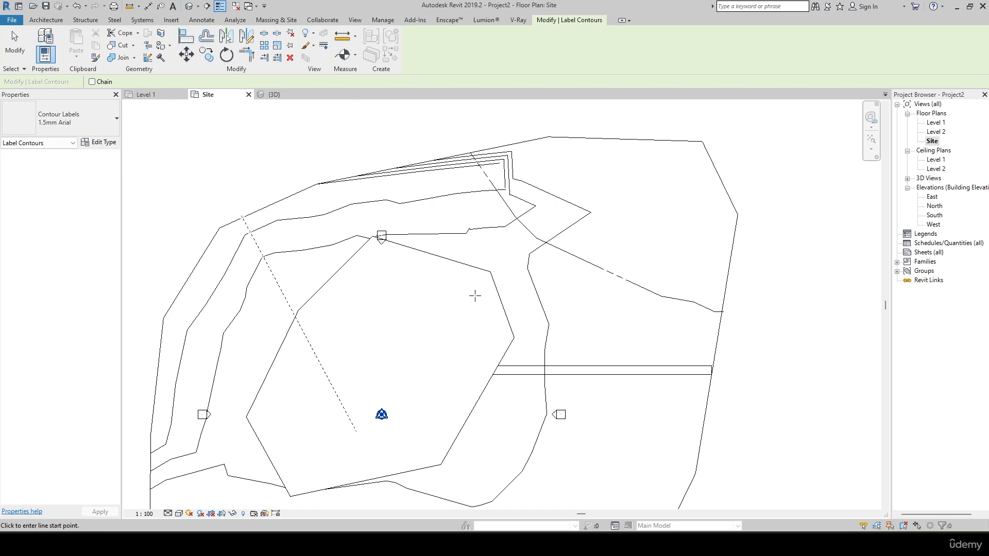
{"action": "left_click", "coordinate": [285, 20]}
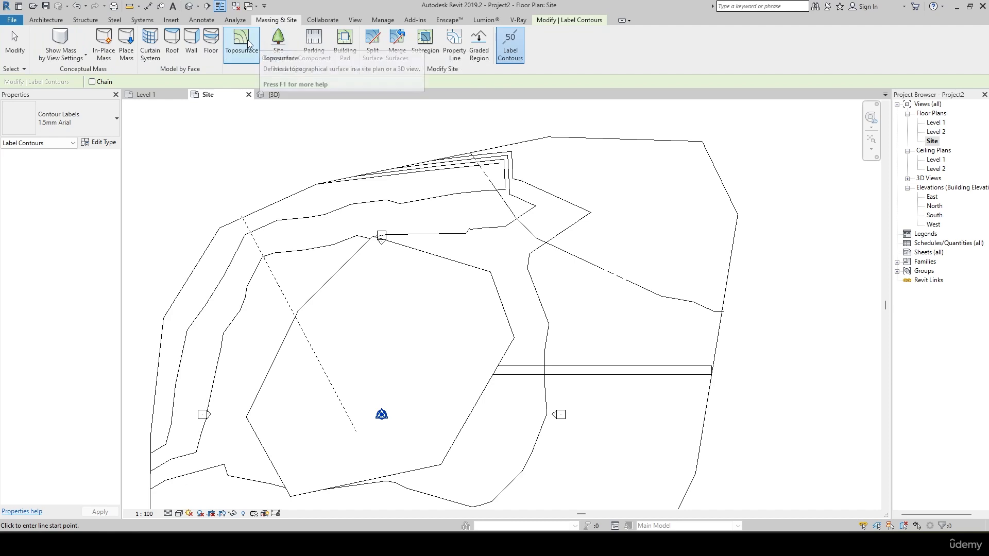
{"action": "left_click", "coordinate": [281, 50]}
{"action": "middle_click_drag", "start_coordinate": [464, 397], "coordinate": [509, 332]}
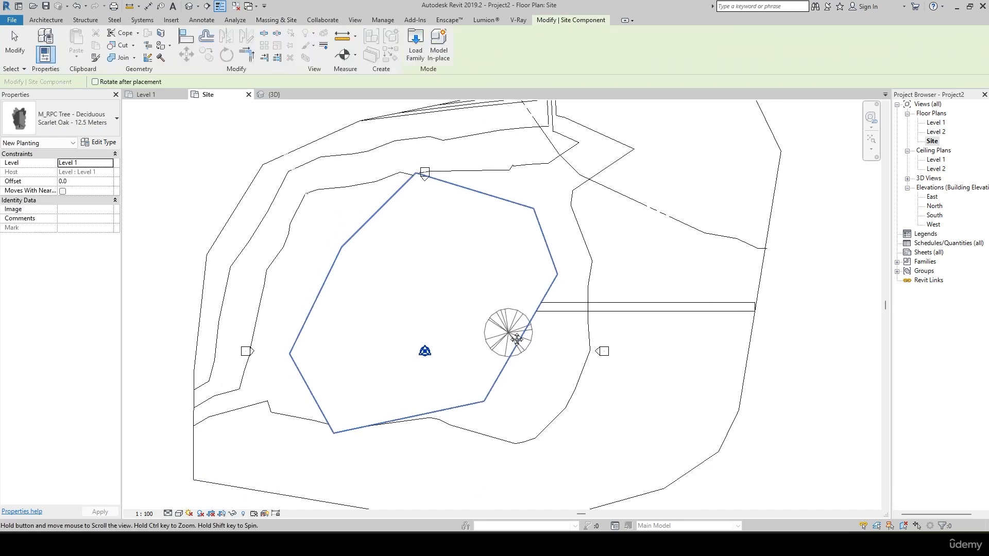
{"action": "left_click", "coordinate": [110, 127]}
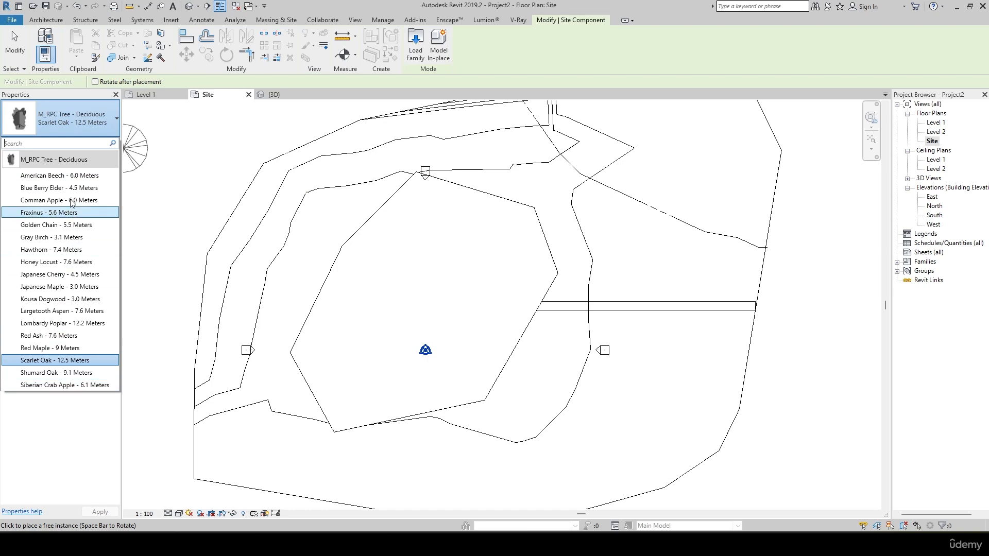
{"action": "left_click", "coordinate": [59, 175]}
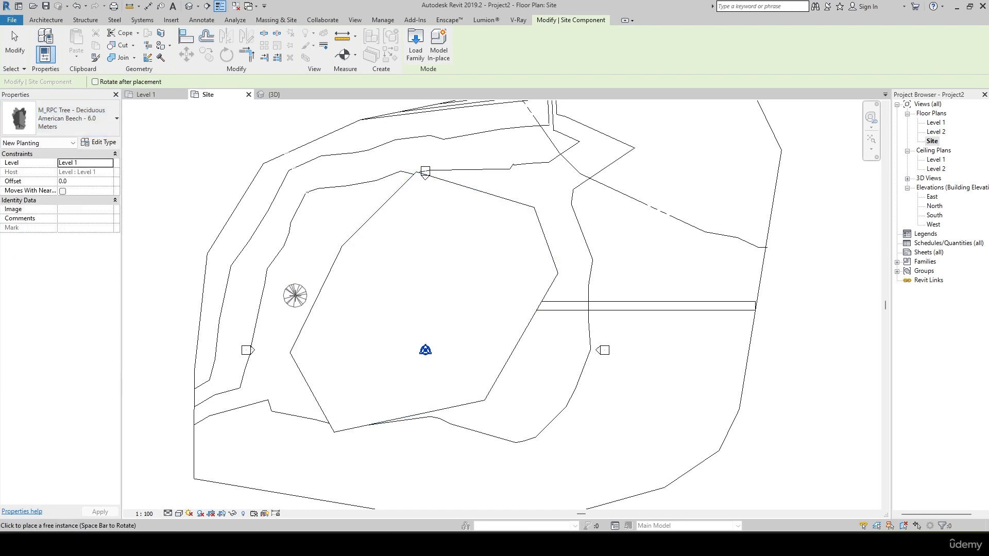
{"action": "left_click", "coordinate": [295, 295]}
{"action": "left_click", "coordinate": [317, 233]}
{"action": "left_click", "coordinate": [363, 204]}
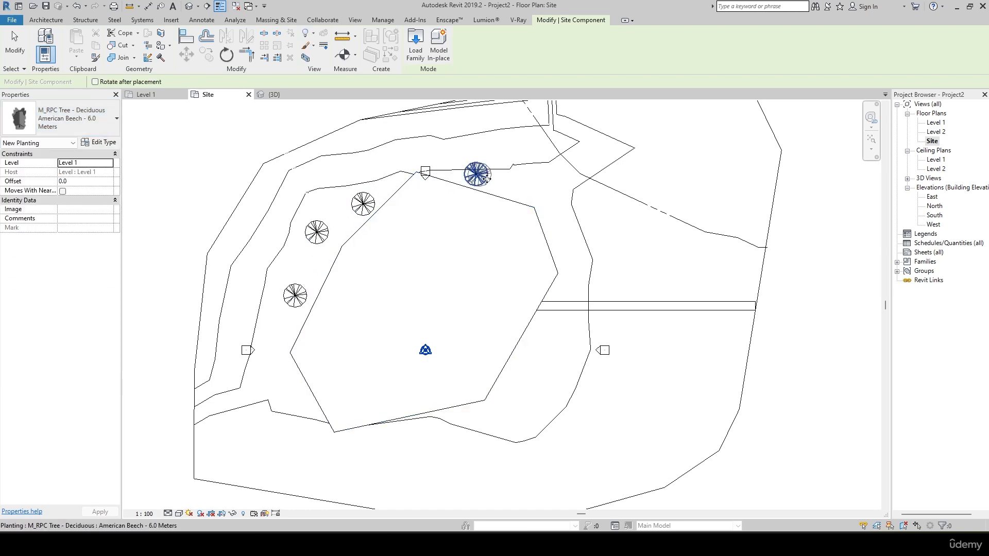
{"action": "left_click", "coordinate": [476, 175]}
{"action": "left_click", "coordinate": [548, 192]}
{"action": "left_click", "coordinate": [572, 232]}
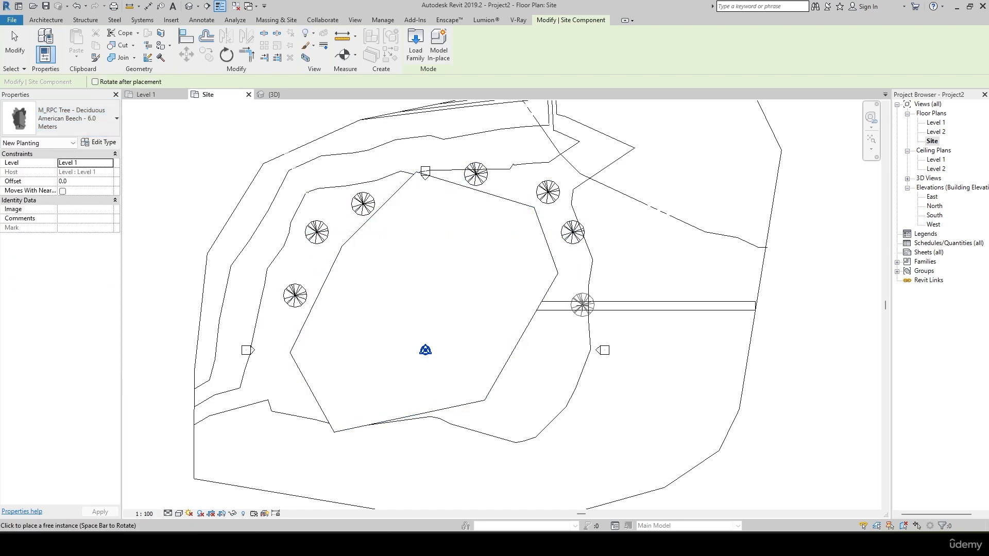
Place three Fraxinus - 5.6 Meters trees around the building pad's western corner, continuing the row of beeches southward.
{"action": "left_click", "coordinate": [94, 123]}
{"action": "left_click", "coordinate": [51, 213]}
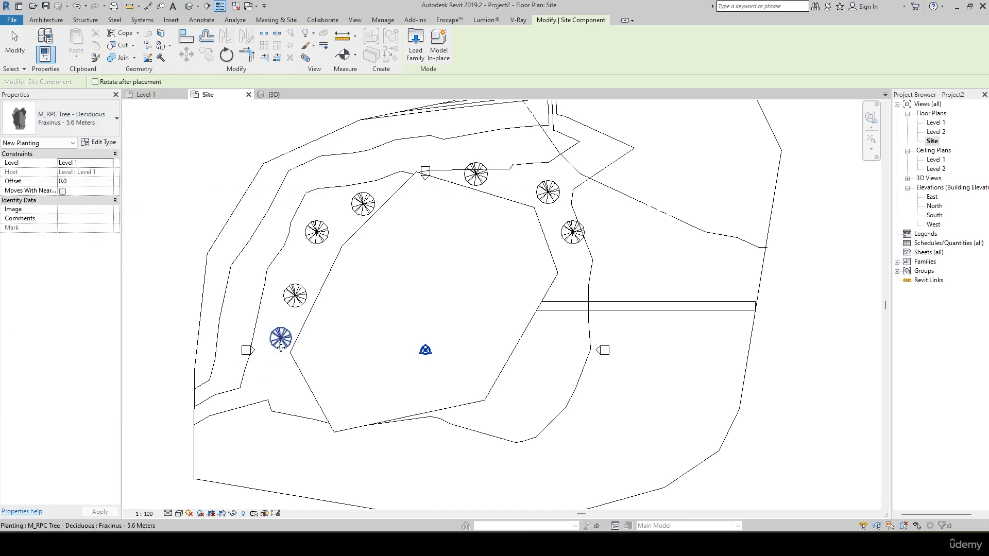
{"action": "left_click", "coordinate": [280, 374]}
{"action": "left_click", "coordinate": [295, 399]}
Place three Lombardy Poplar - 12.2 Meters trees along the building pad's east side, one north and two south of the path.
{"action": "left_click", "coordinate": [95, 122]}
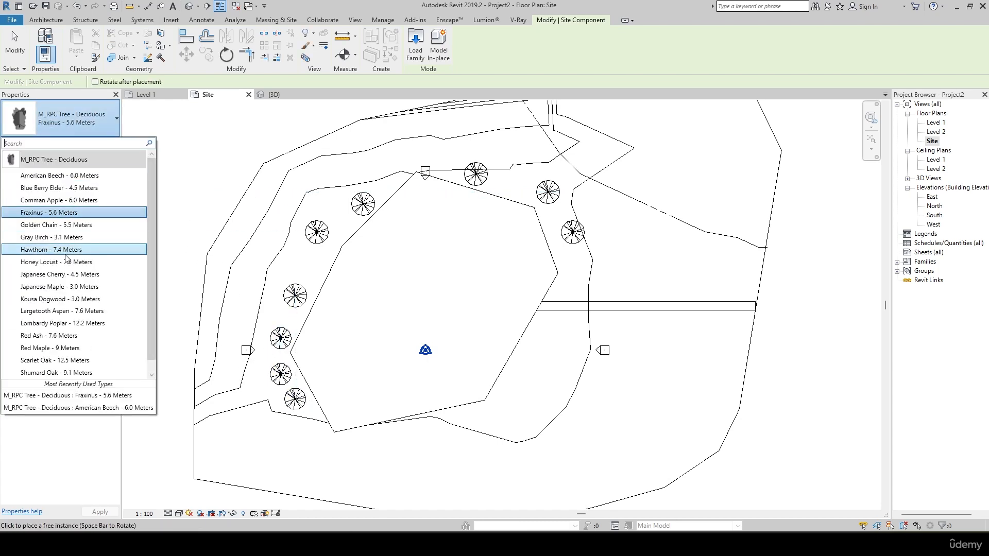
{"action": "left_click", "coordinate": [71, 320]}
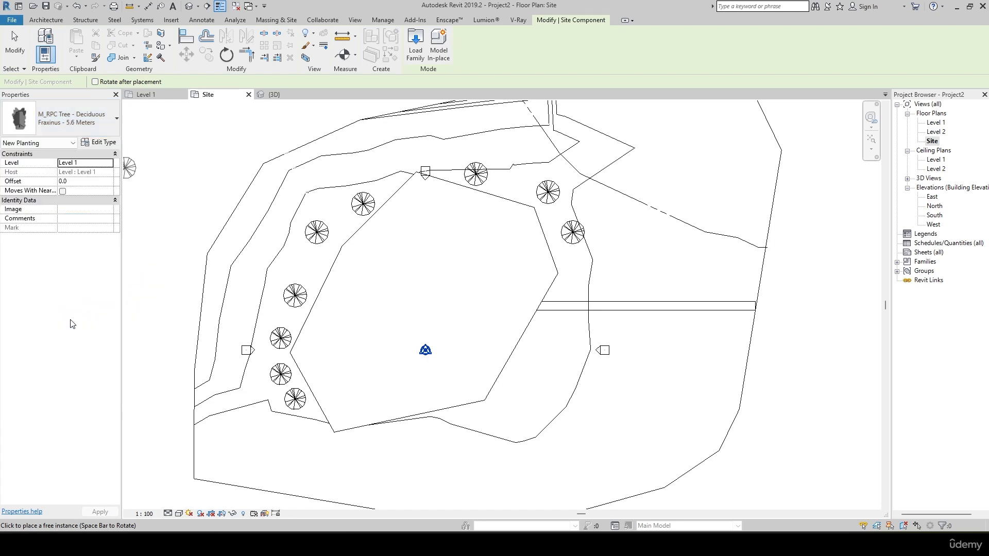
{"action": "left_click", "coordinate": [582, 273]}
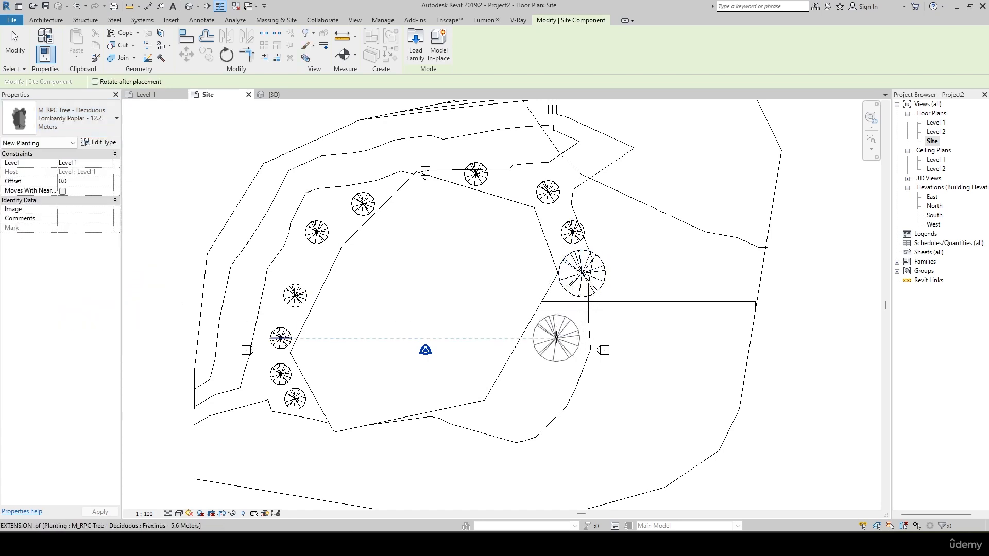
{"action": "left_click", "coordinate": [556, 338]}
{"action": "left_click", "coordinate": [530, 399]}
Set the Site floor plan's visual style to Realistic and its detail level to Fine.
{"action": "left_click", "coordinate": [178, 515]}
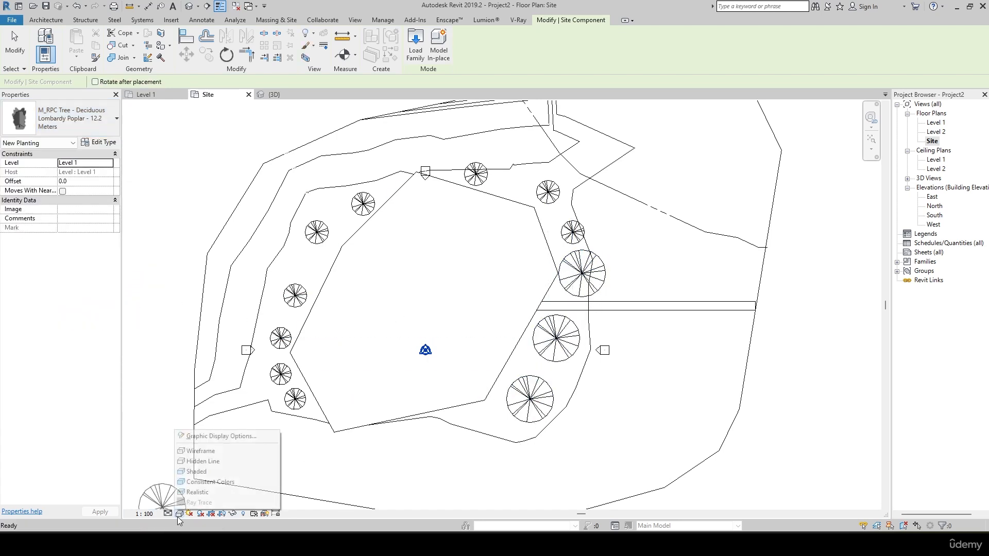
{"action": "left_click", "coordinate": [197, 492]}
{"action": "left_click", "coordinate": [169, 513]}
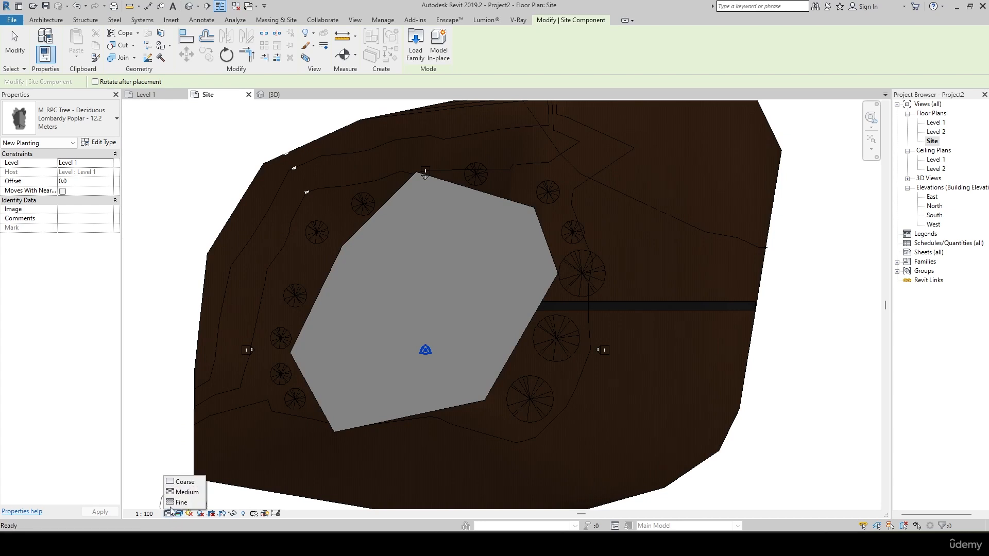
{"action": "left_click", "coordinate": [181, 502]}
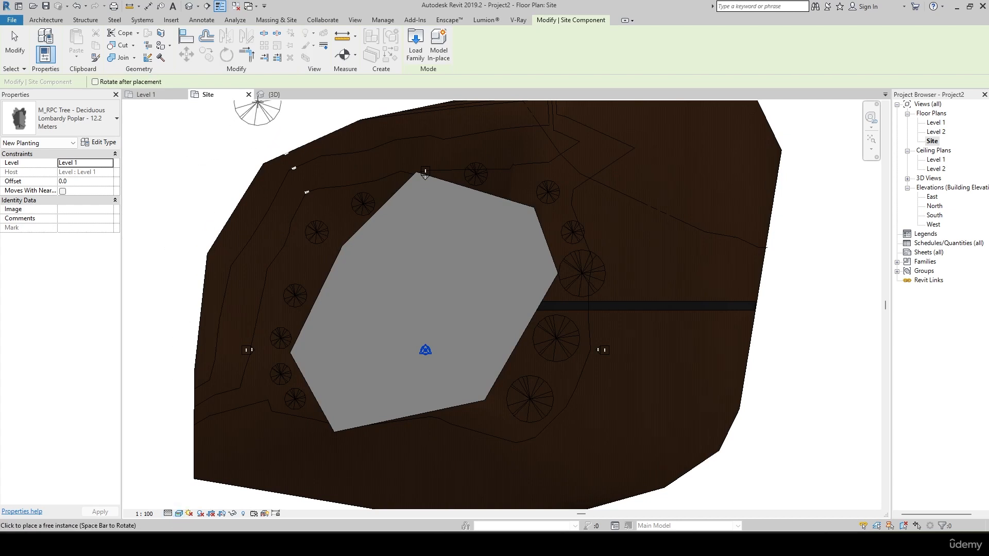
Examine the placed trees around the building pad in the 3D view, up close and from several sides.
{"action": "left_click", "coordinate": [272, 94]}
{"action": "scroll", "coordinate": [695, 320], "scroll_direction": "down", "scroll_amount": 5}
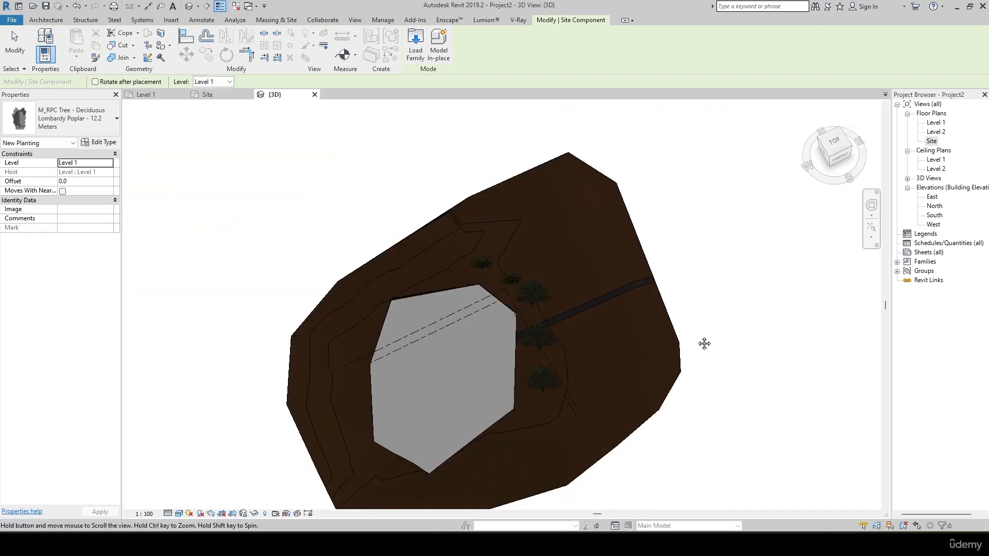
{"action": "middle_click_drag", "start_coordinate": [704, 344], "coordinate": [550, 355], "text": "shift"}
{"action": "scroll", "coordinate": [351, 388], "scroll_direction": "up", "scroll_amount": 5}
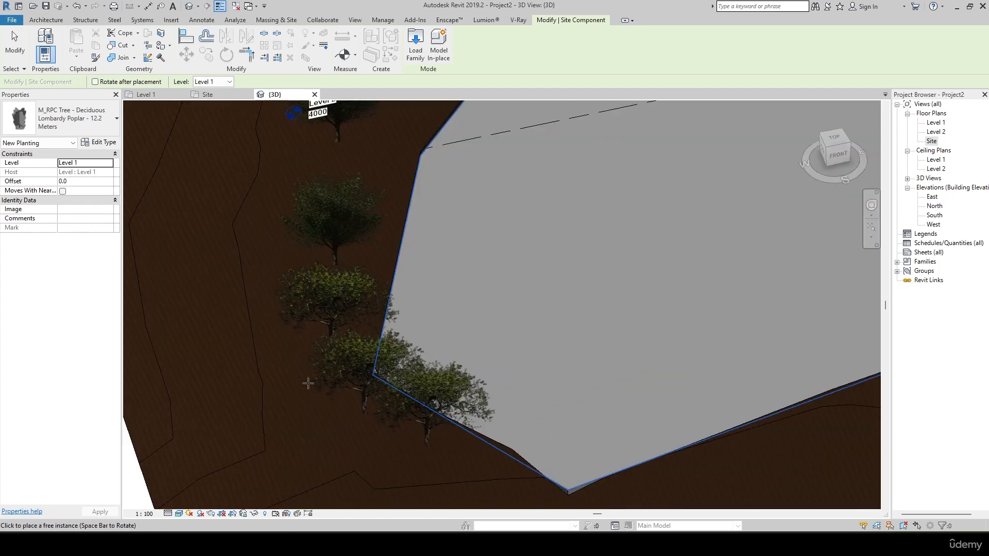
{"action": "scroll", "coordinate": [308, 384], "scroll_direction": "down", "scroll_amount": 5}
{"action": "middle_click_drag", "start_coordinate": [309, 379], "coordinate": [494, 304], "text": "shift"}
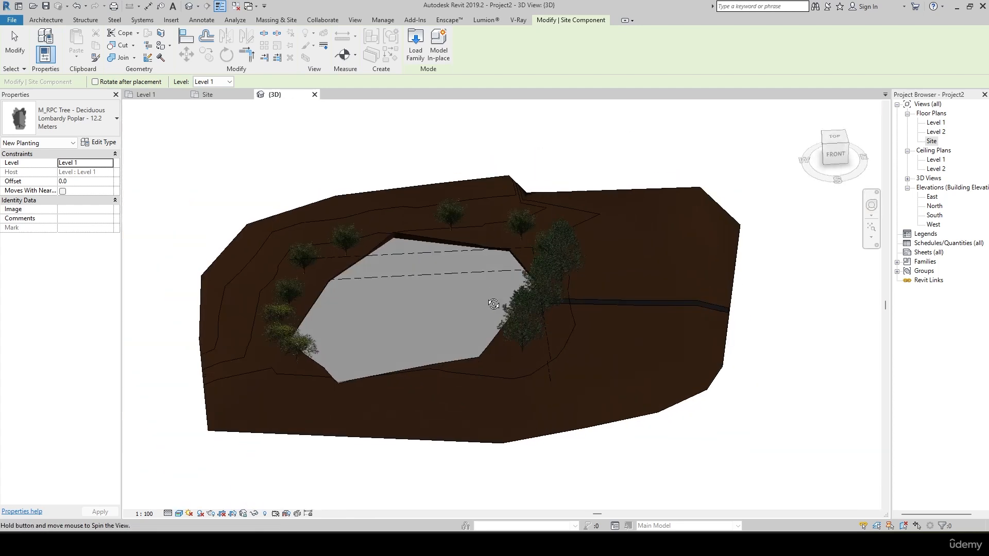
{"action": "scroll", "coordinate": [484, 296], "scroll_direction": "up", "scroll_amount": 3}
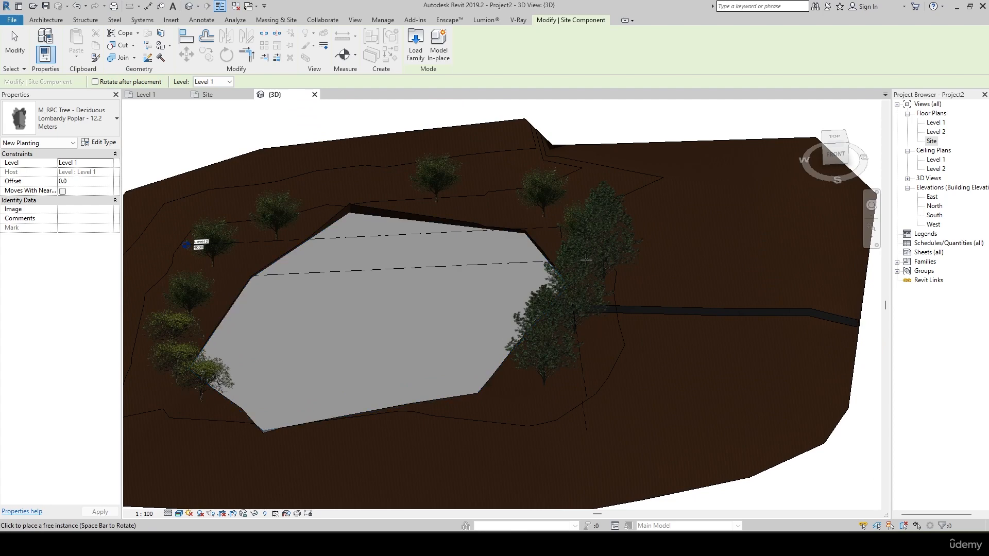
{"action": "scroll", "coordinate": [640, 397], "scroll_direction": "down", "scroll_amount": 3}
{"action": "middle_click_drag", "start_coordinate": [585, 371], "coordinate": [422, 402], "text": "shift"}
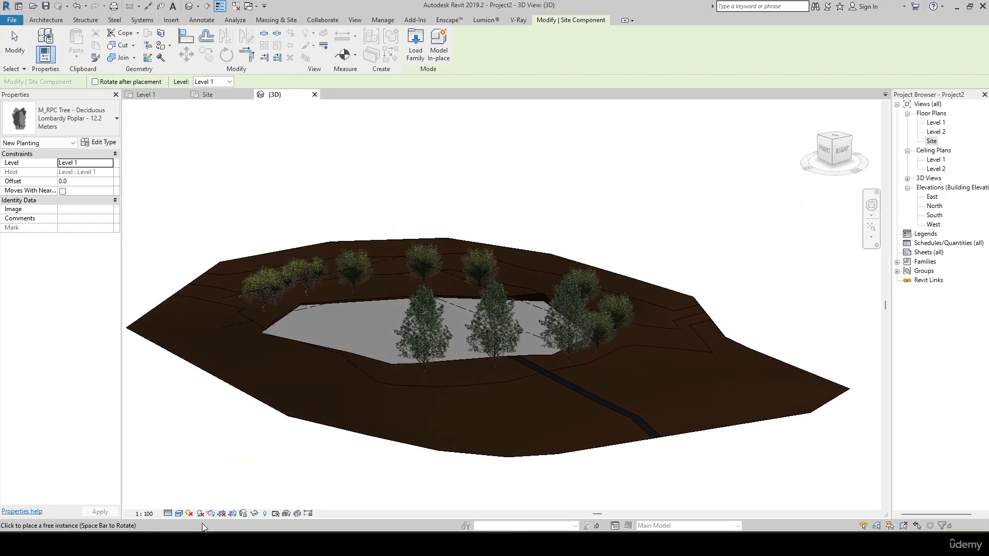
Set the 3D view's visual style to Consistent Colors and end the site component placement.
{"action": "left_click", "coordinate": [179, 514]}
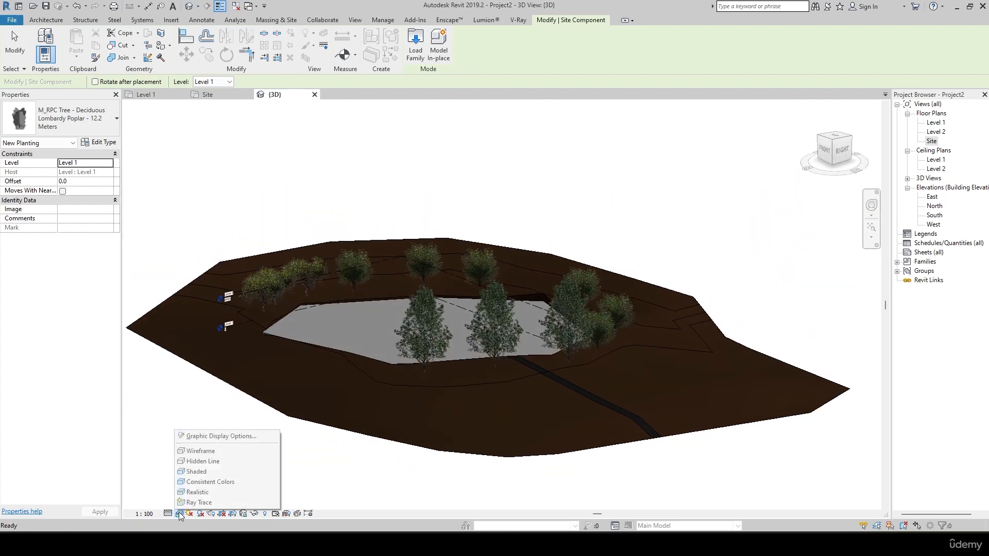
{"action": "left_click", "coordinate": [203, 482]}
{"action": "middle_click_drag", "start_coordinate": [279, 463], "coordinate": [466, 420], "text": "shift"}
{"action": "key", "text": "Escape"}
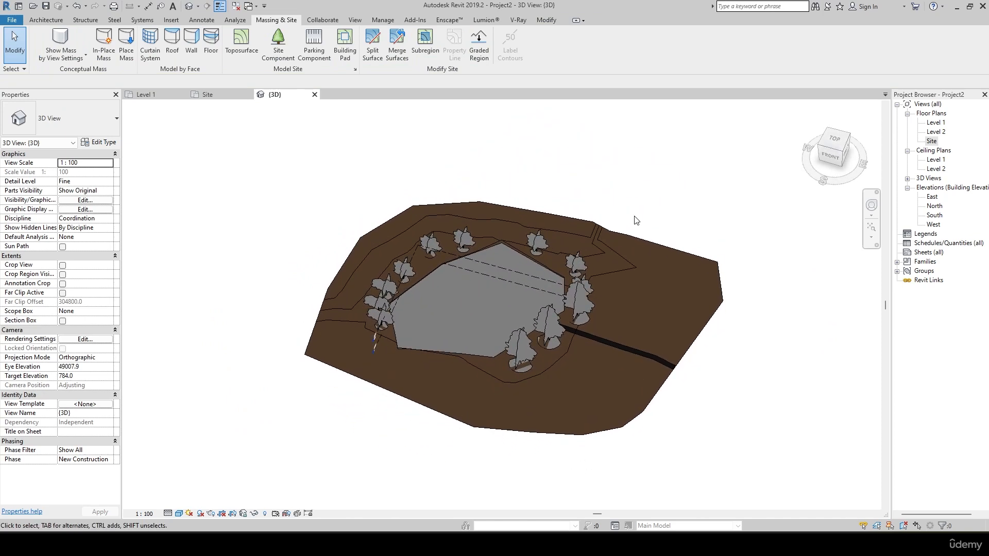